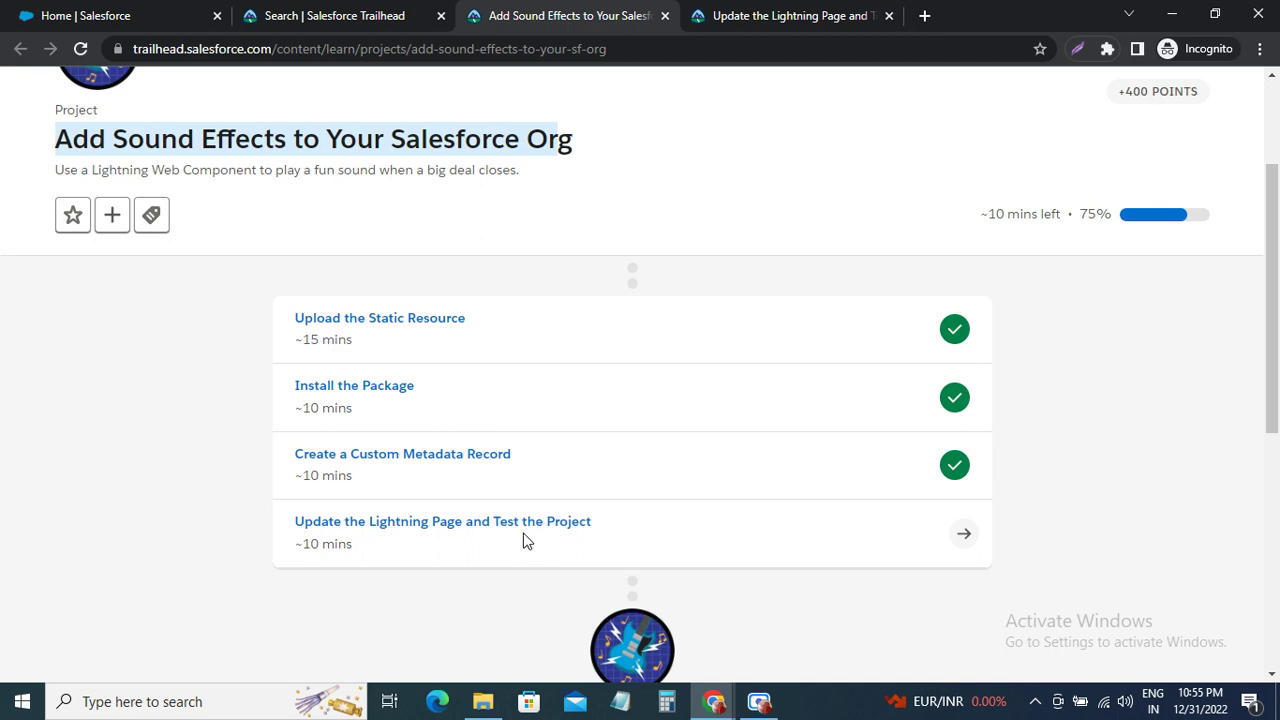
# Launch the hands-on org from the Verify Step section of the Update the Lightning Page and Test the Project unit
pyautogui.click(804, 18)
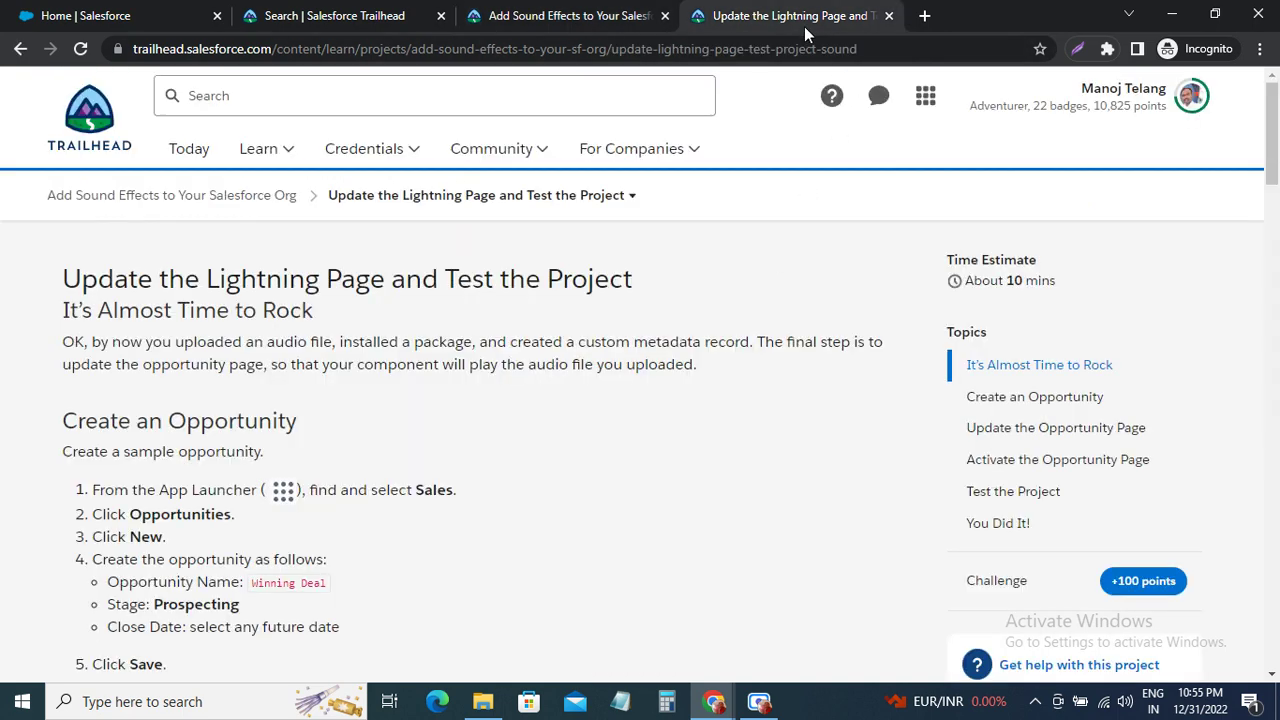
pyautogui.moveTo(62, 280); pyautogui.dragTo(636, 278)
pyautogui.scroll(-2, 506, 372)
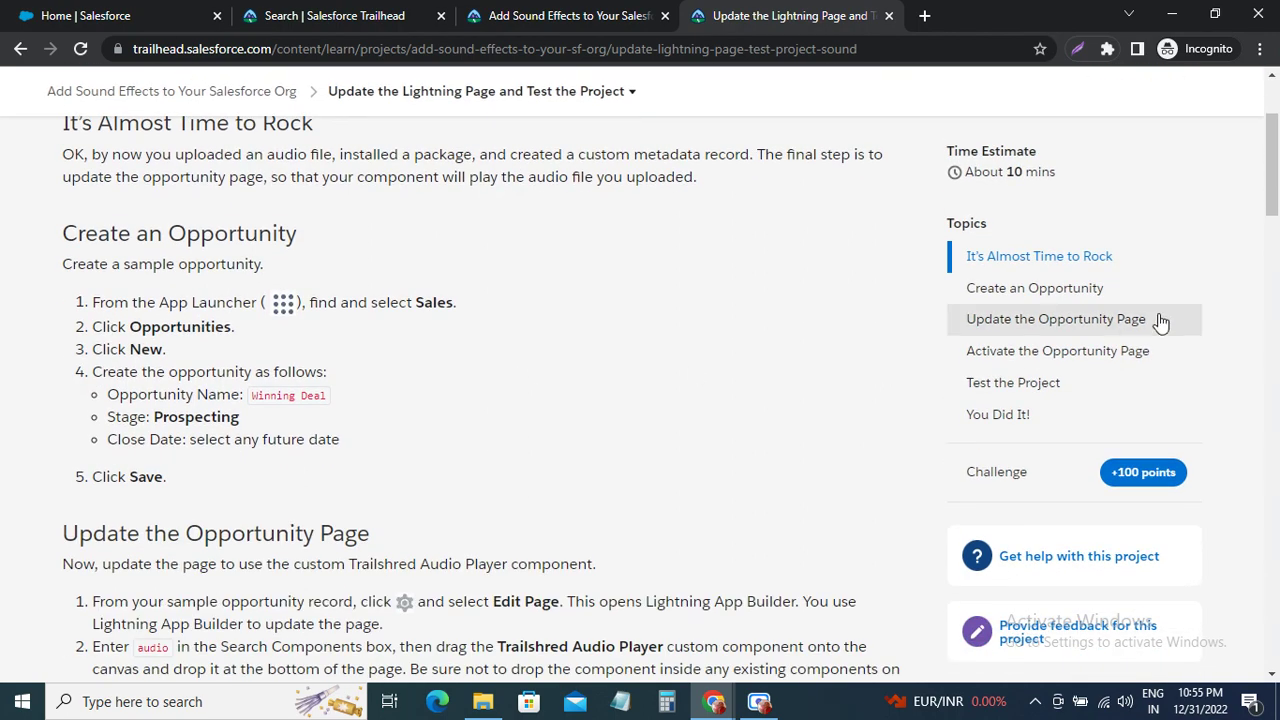
pyautogui.moveTo(1272, 222); pyautogui.dragTo(1255, 580)
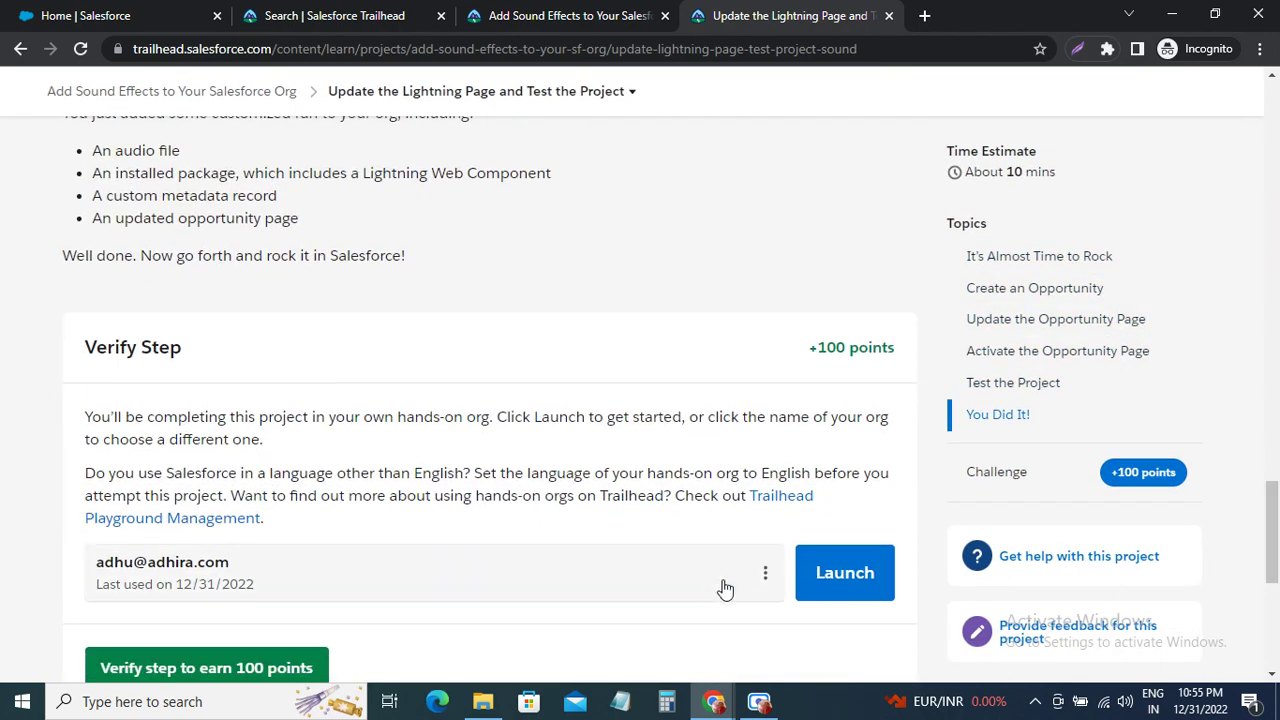
pyautogui.click(827, 580)
# Return to the Trailhead unit and review the Create an Opportunity instructions
pyautogui.click(680, 16)
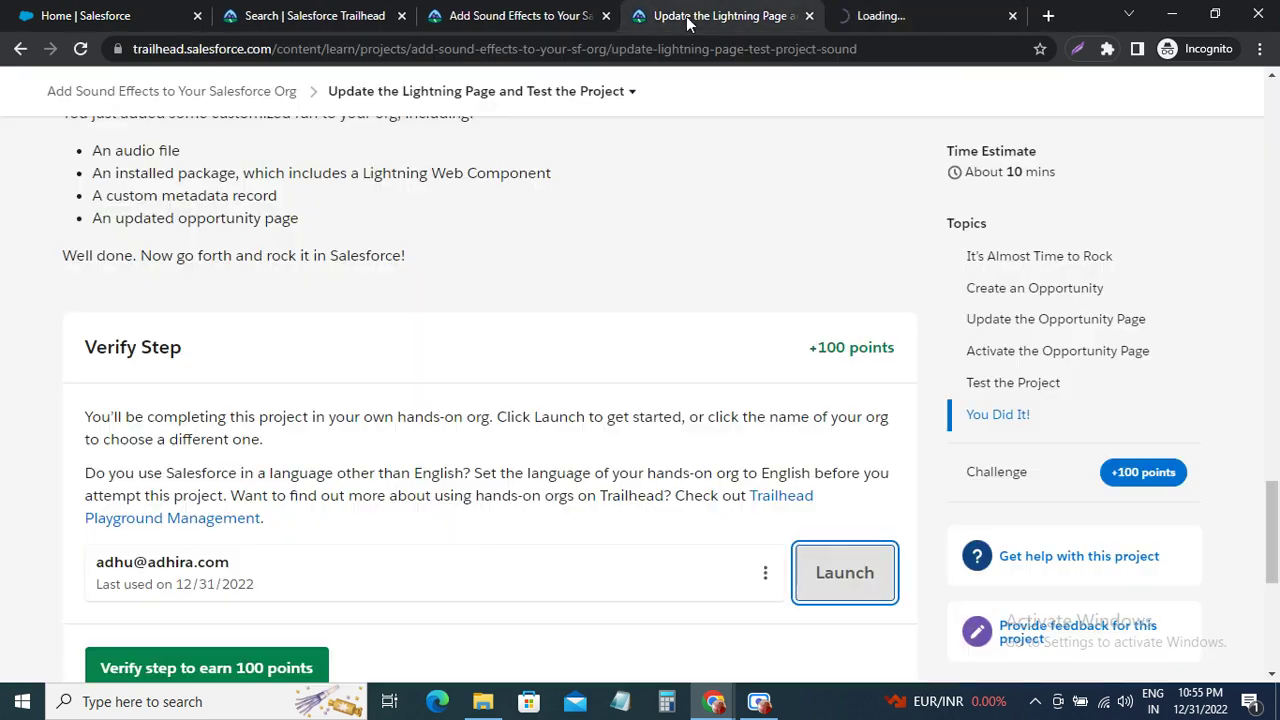
pyautogui.moveTo(1274, 550); pyautogui.dragTo(1272, 133)
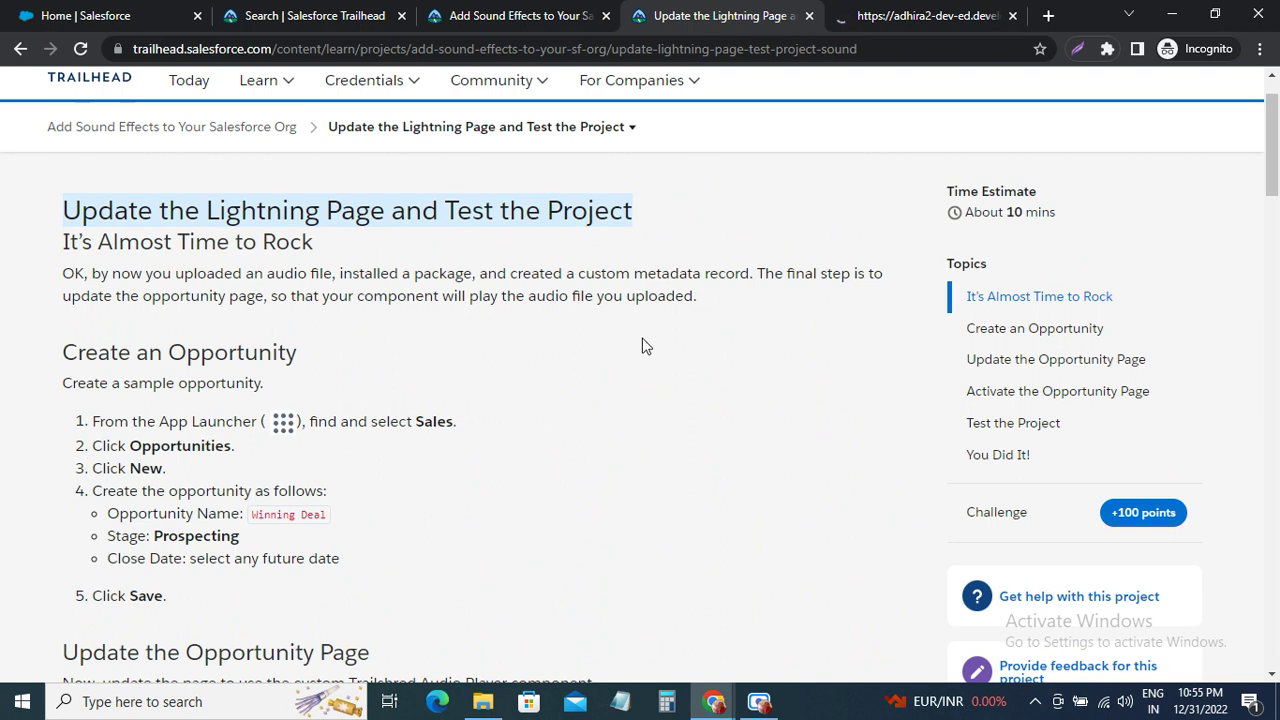
pyautogui.moveTo(64, 351); pyautogui.dragTo(343, 354)
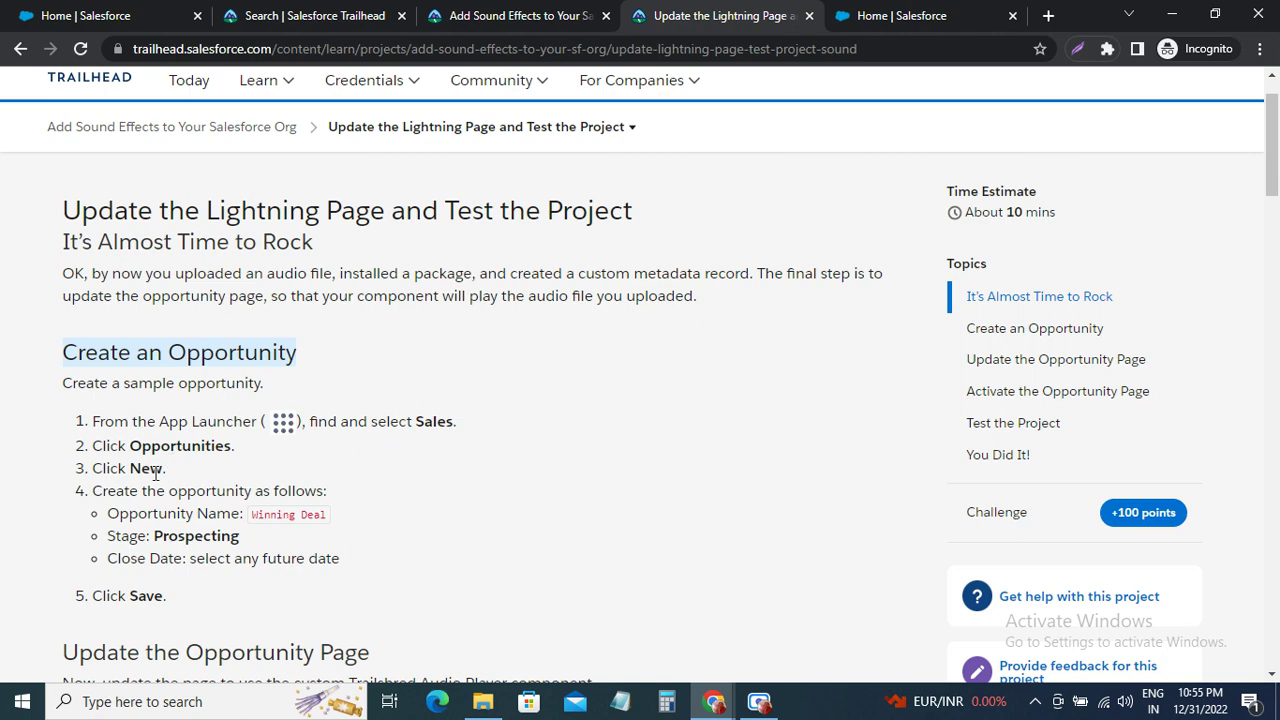
# Switch to the launched Salesforce org and open the Opportunities list in the Sales app
pyautogui.click(855, 17)
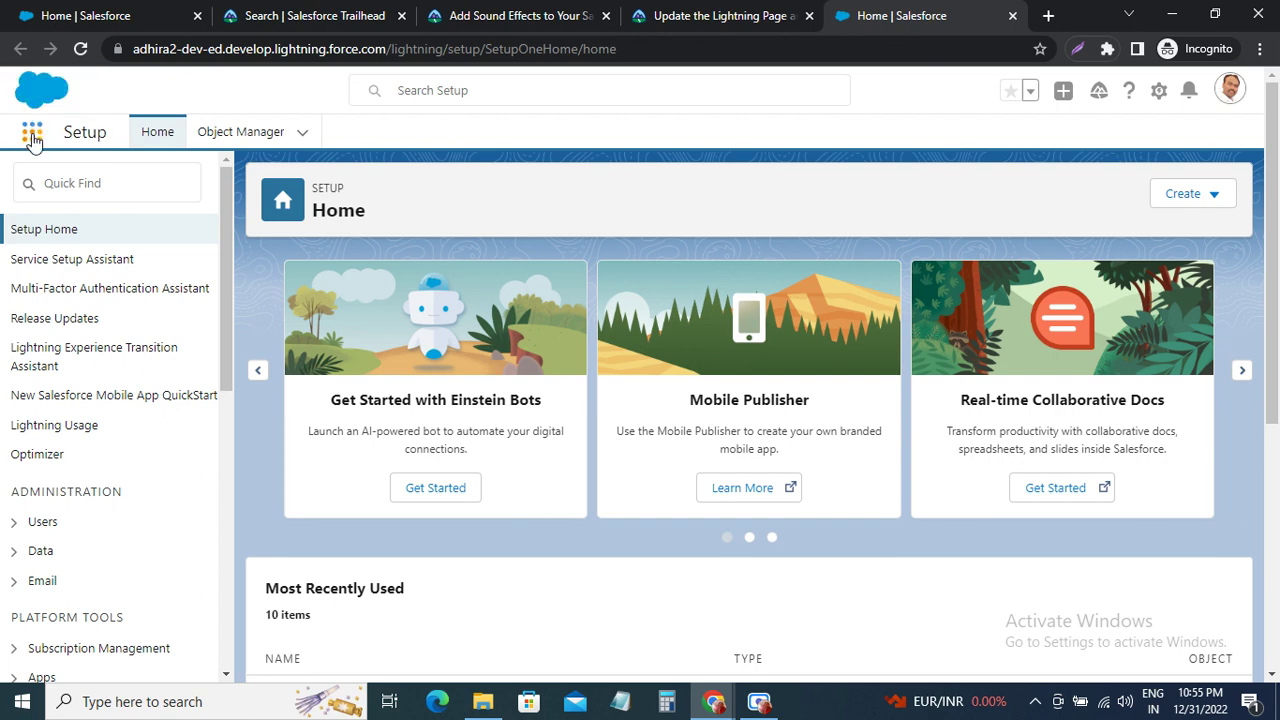
pyautogui.click(32, 134)
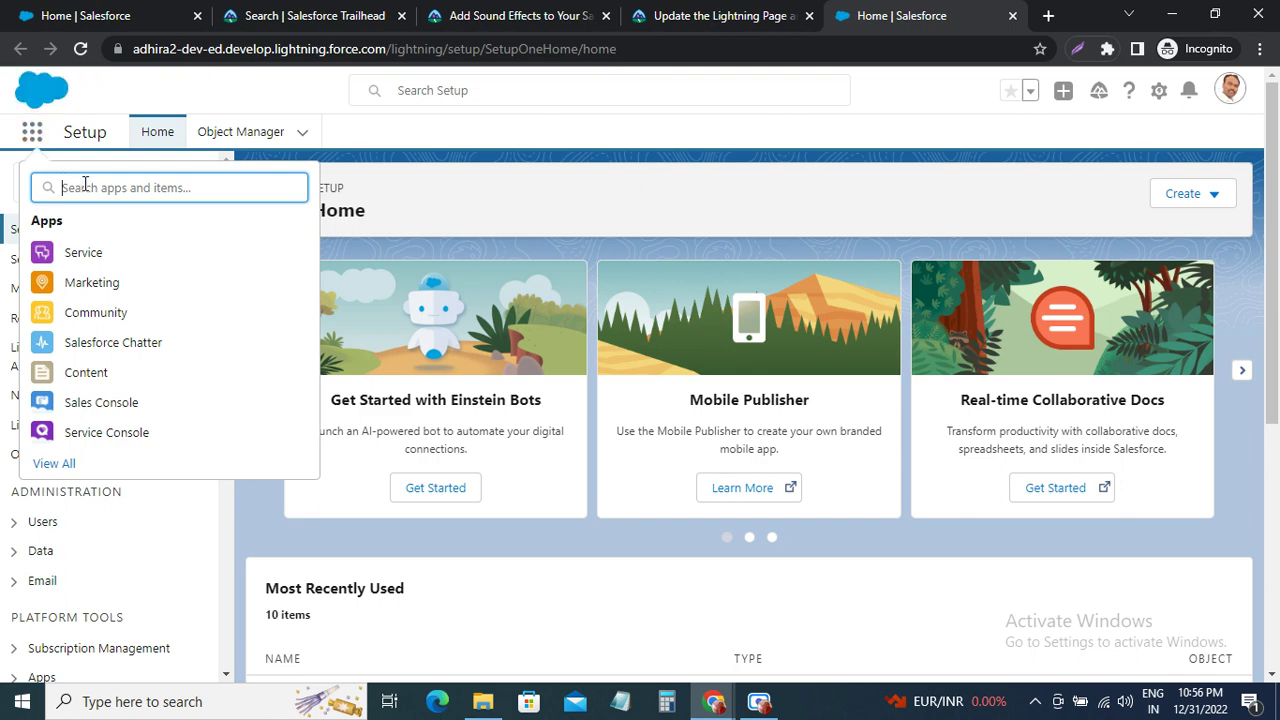
pyautogui.write('Sa')
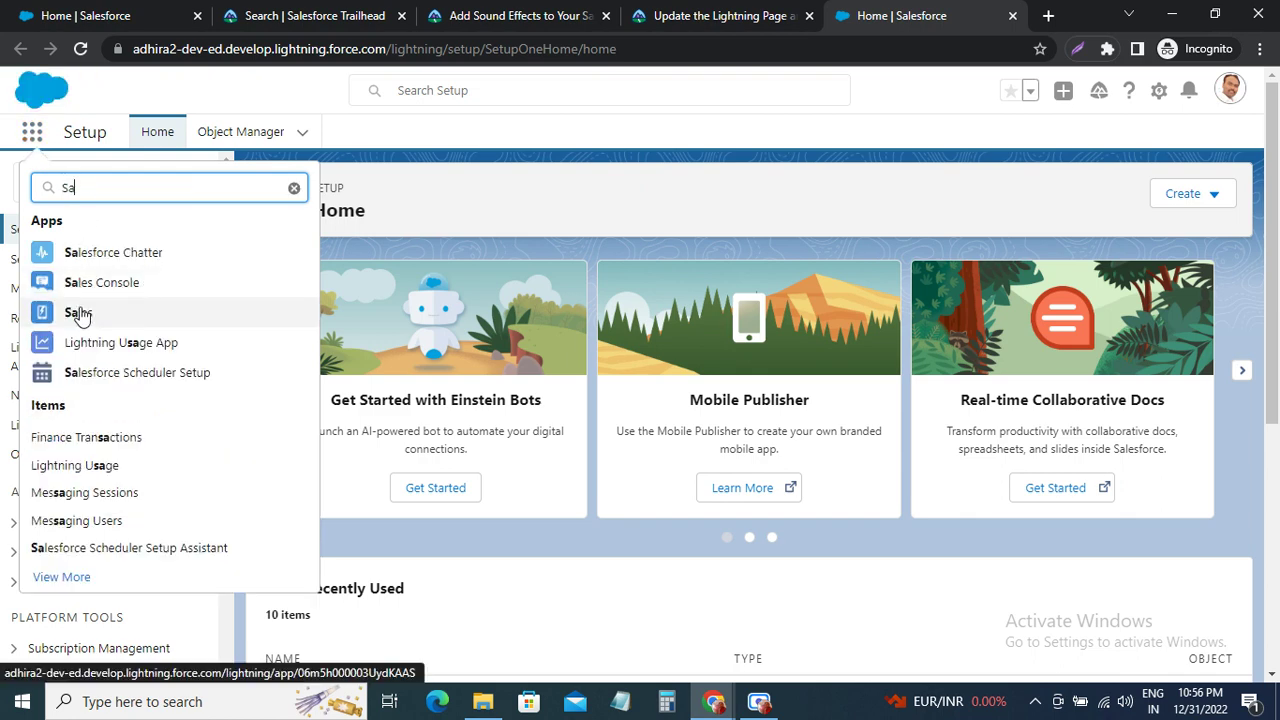
pyautogui.click(86, 316)
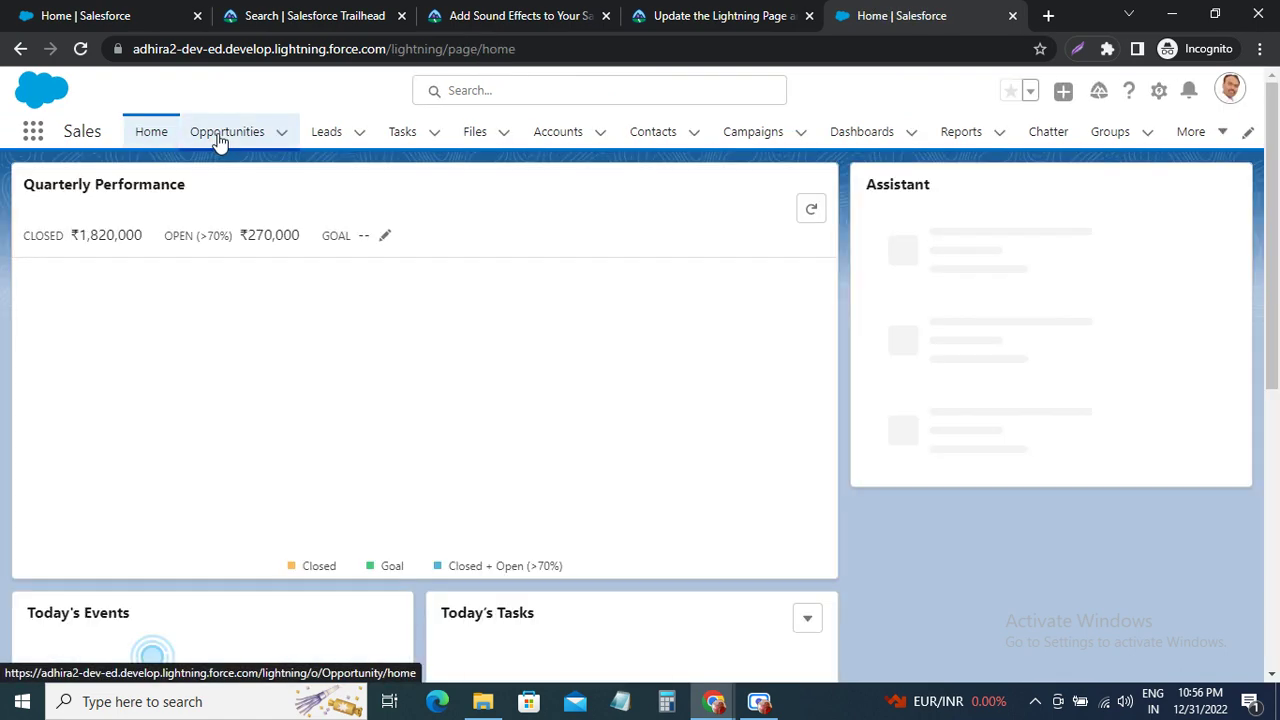
pyautogui.click(221, 139)
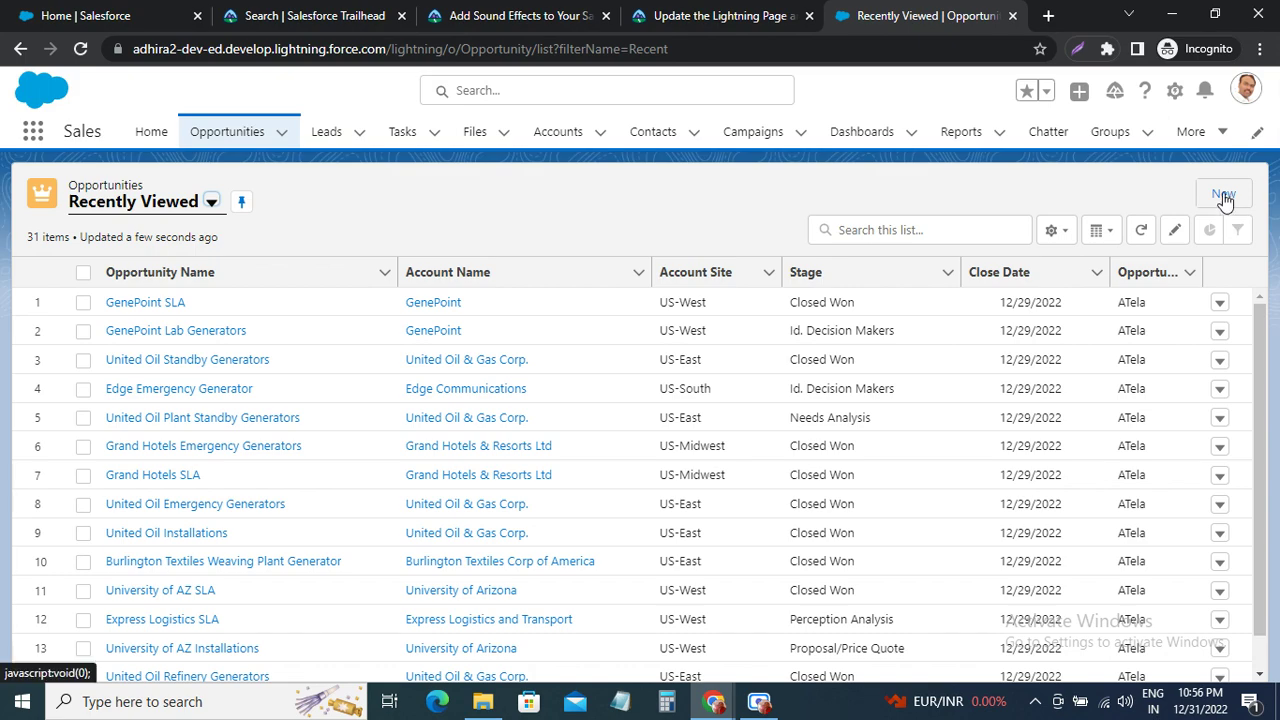
# Start a new opportunity and name it Winning Deal, as given in the Trailhead instructions
pyautogui.click(1224, 196)
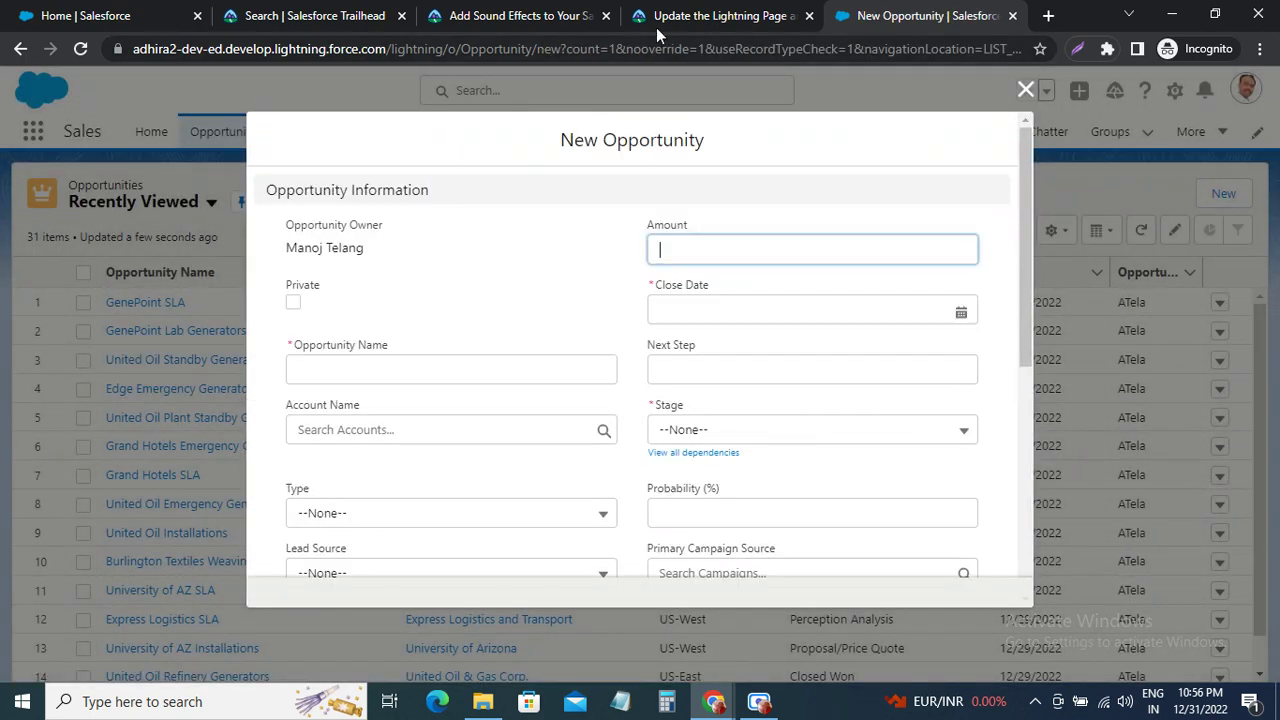
pyautogui.click(656, 27)
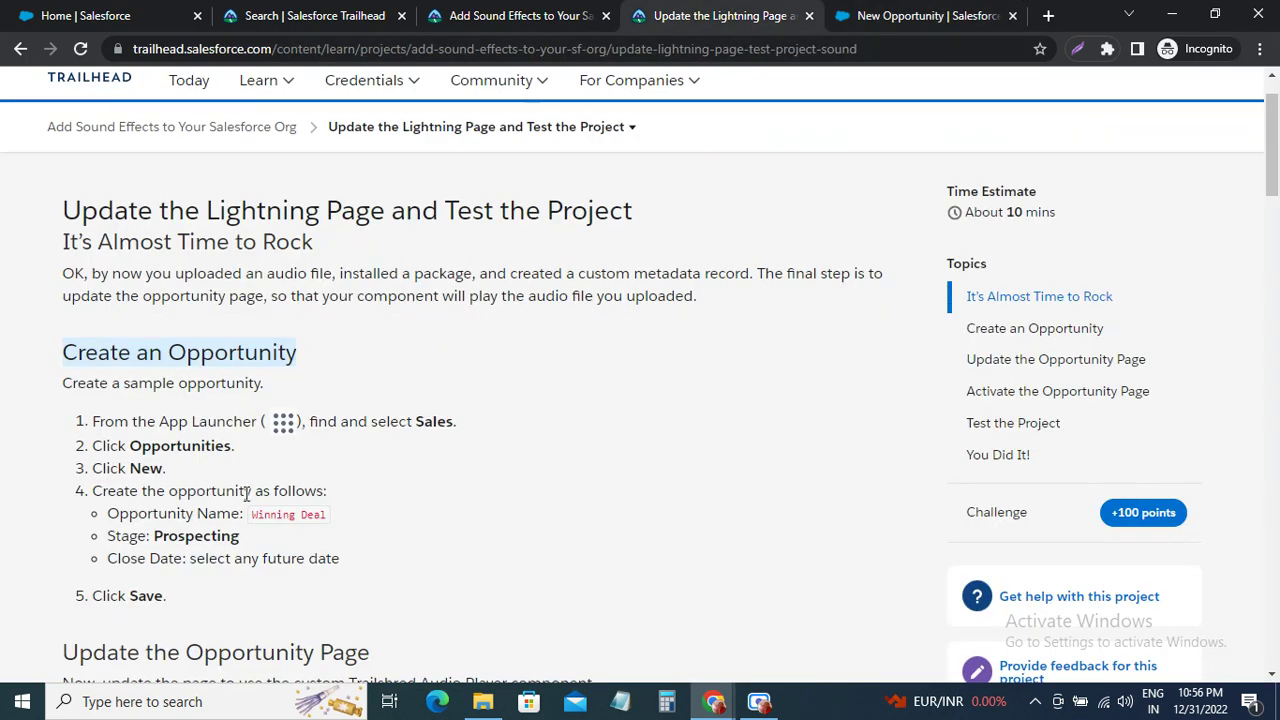
pyautogui.scroll(-3, 247, 493)
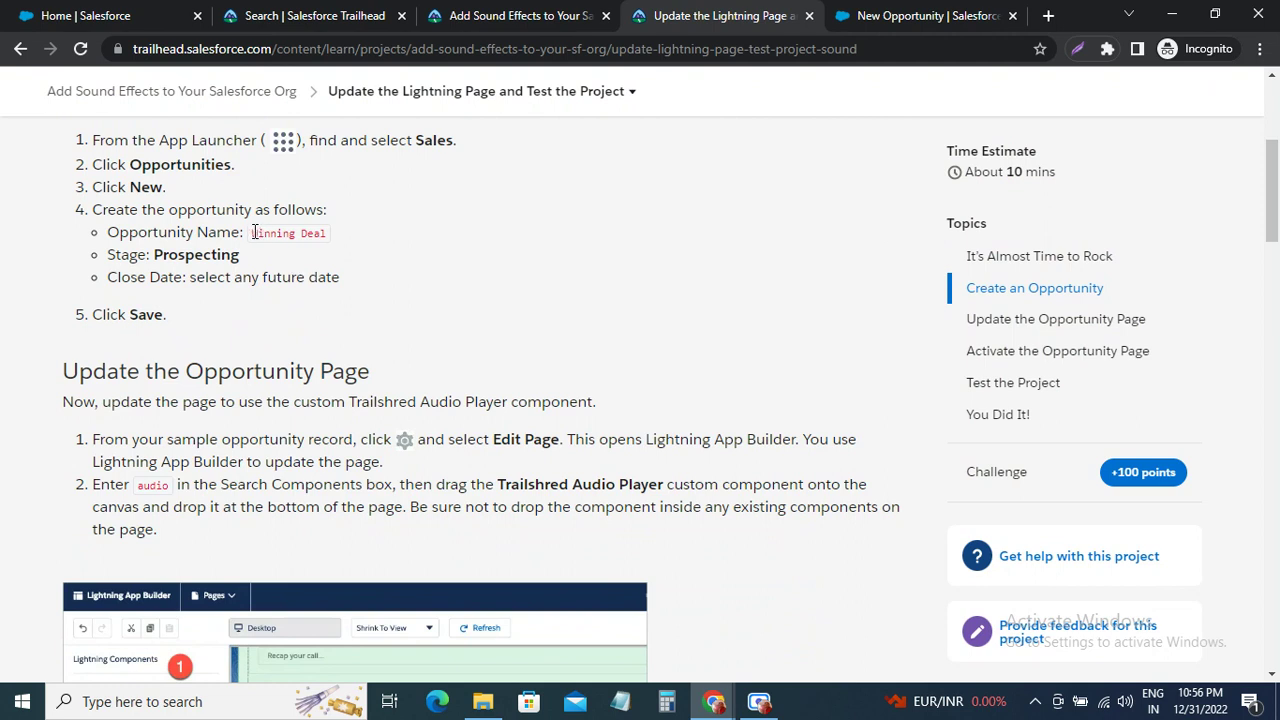
pyautogui.moveTo(253, 232); pyautogui.dragTo(328, 233)
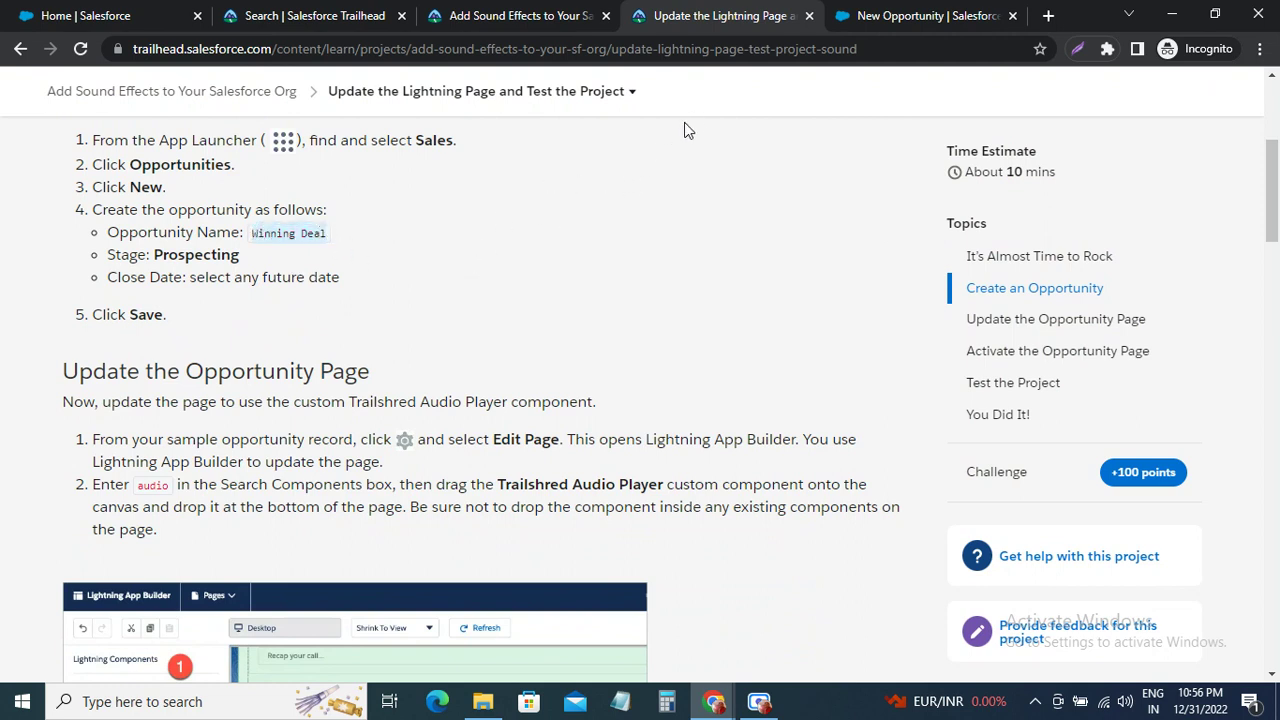
pyautogui.click(886, 16)
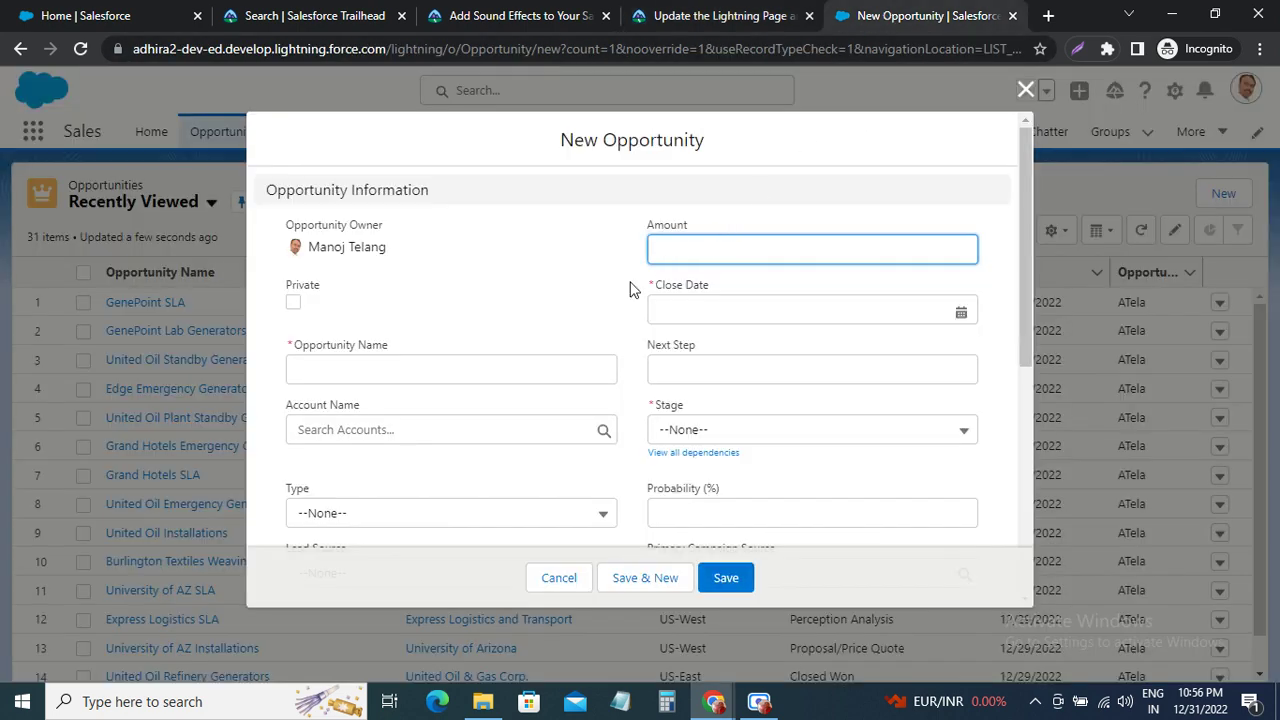
pyautogui.click(323, 376)
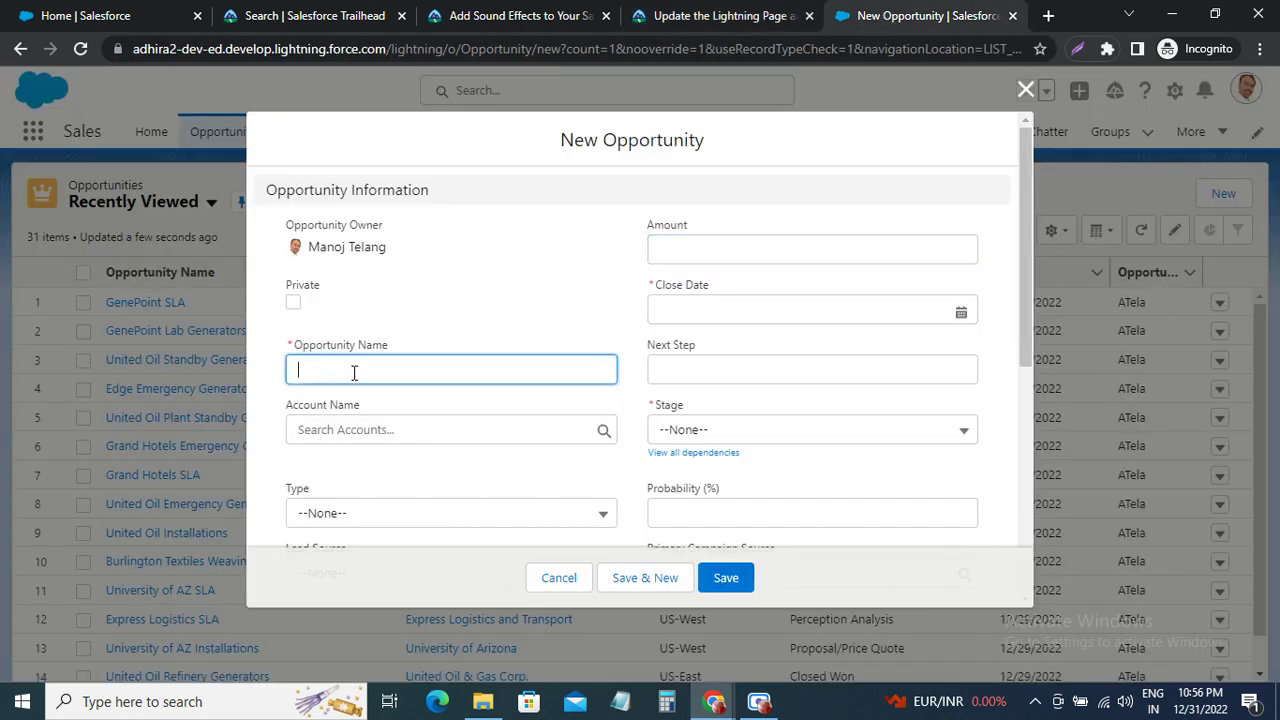
pyautogui.write('Winning Deal')
# Check the required stage in the Trailhead instructions and set the new opportunity's Stage to Prospecting
pyautogui.click(716, 18)
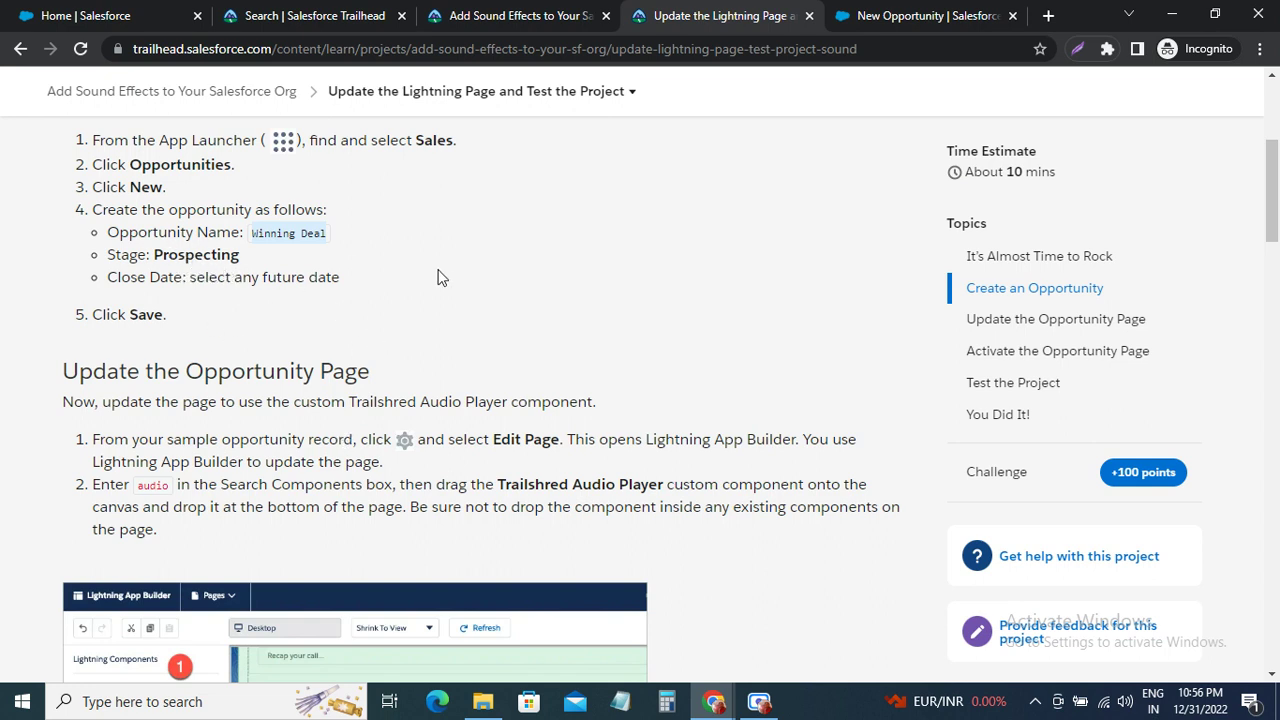
pyautogui.click(899, 17)
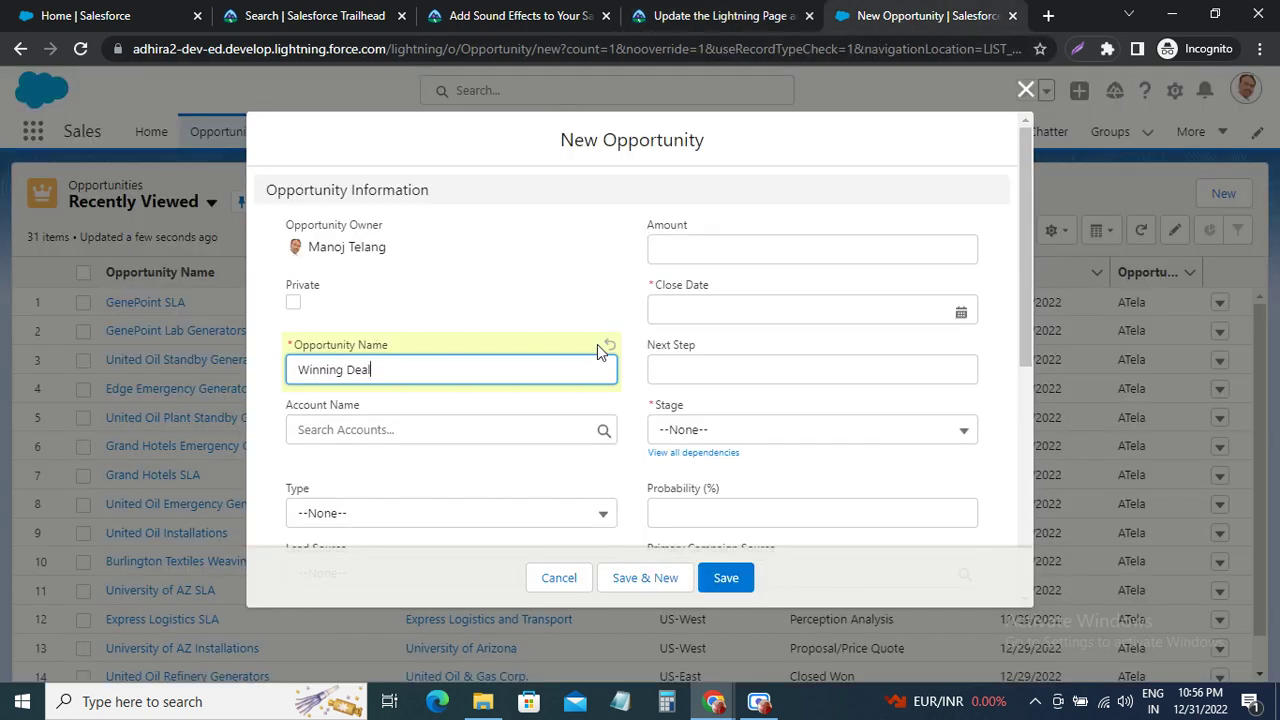
pyautogui.scroll(-1, 423, 455)
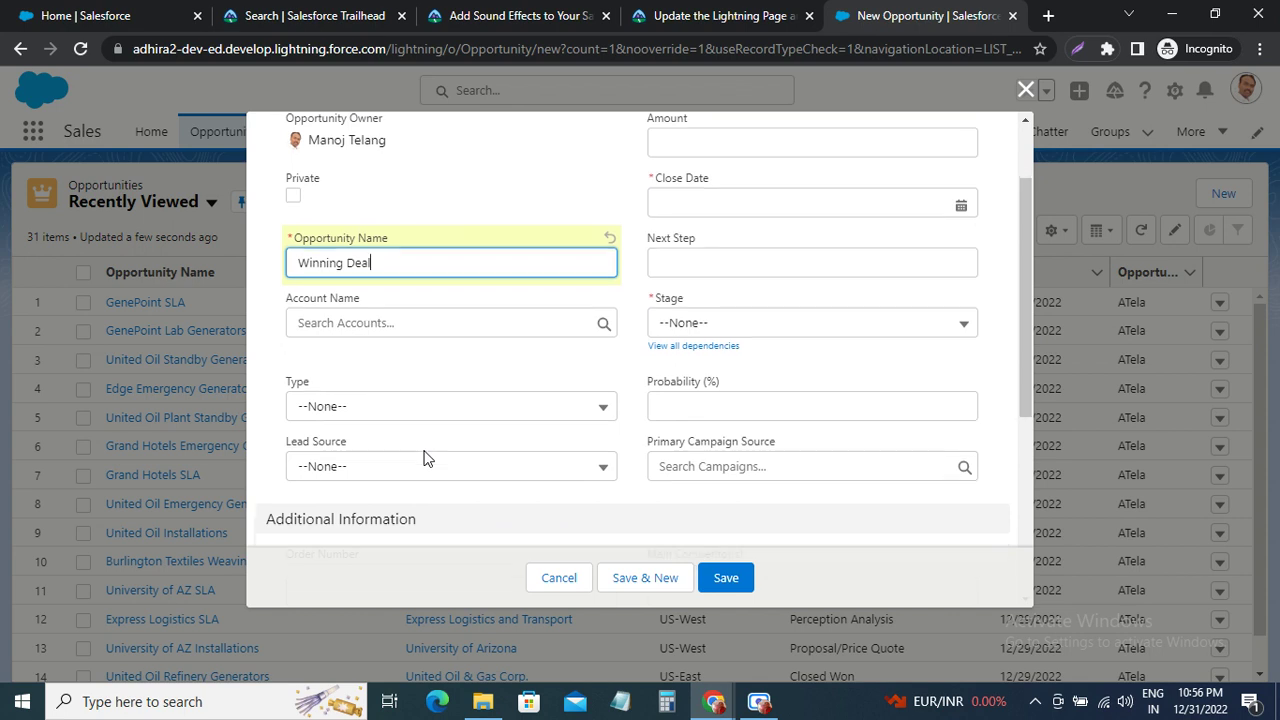
pyautogui.scroll(-1, 423, 455)
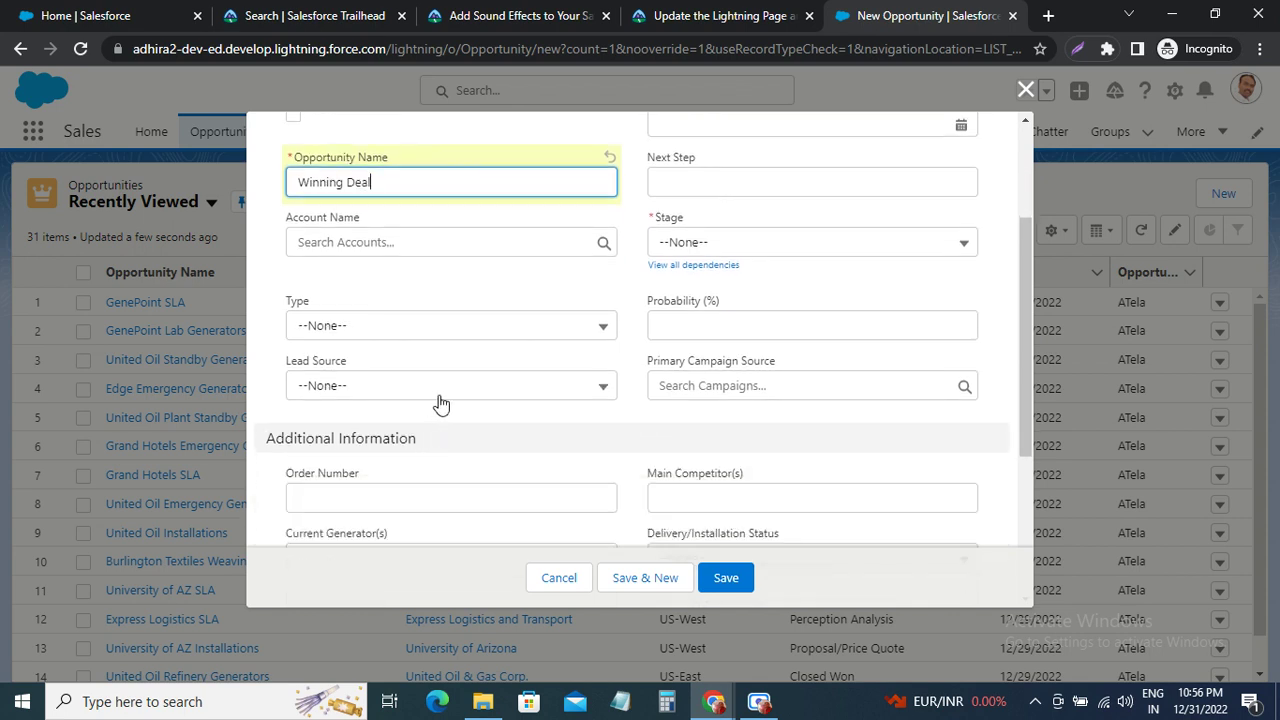
pyautogui.click(710, 252)
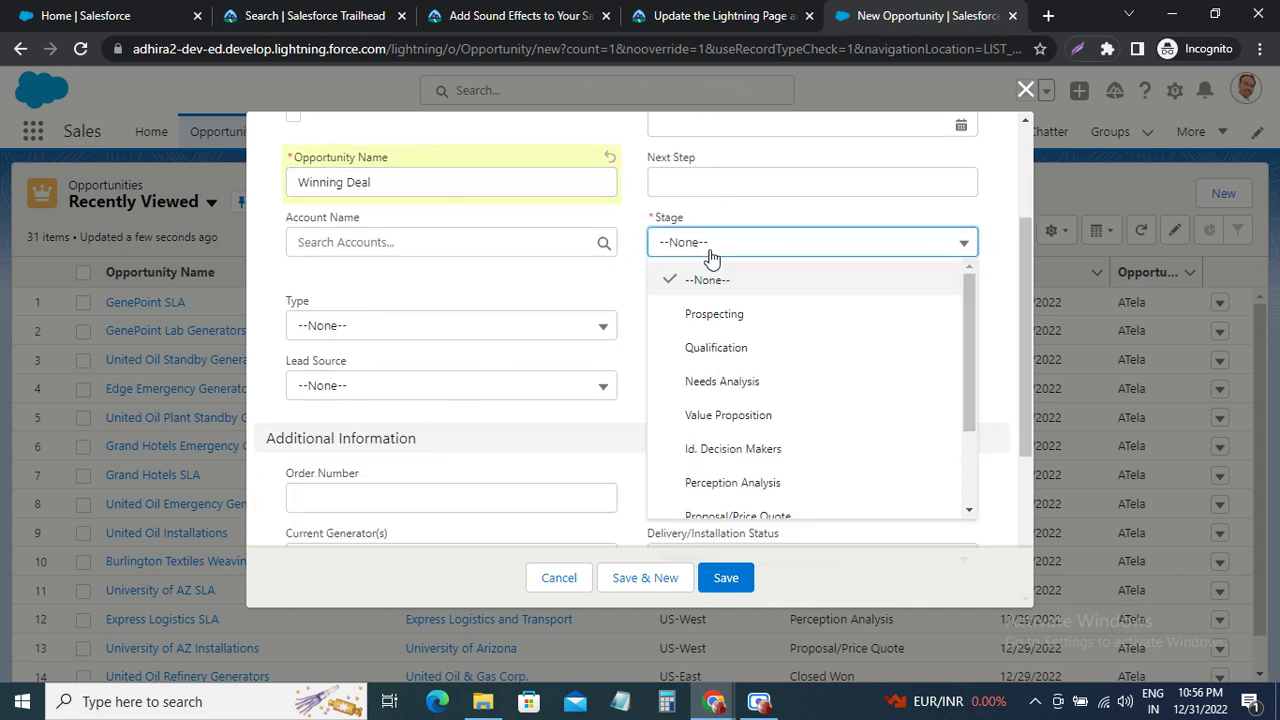
pyautogui.click(712, 315)
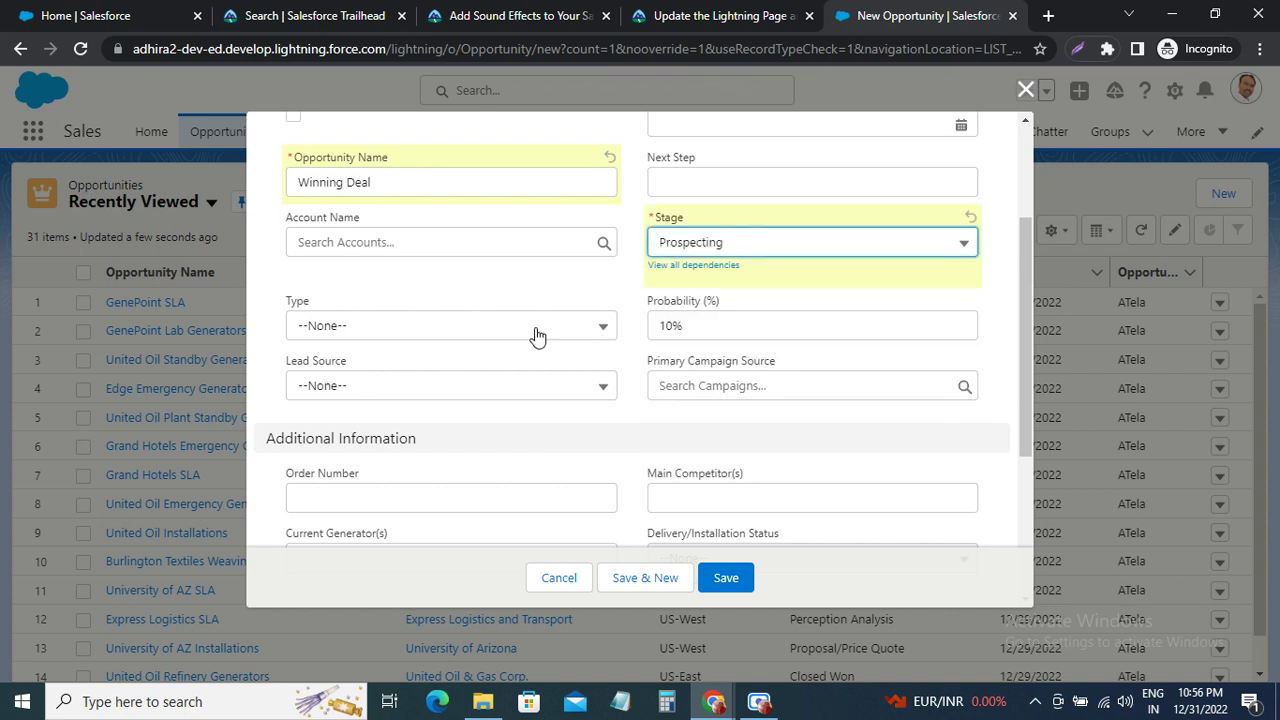
# Set the new opportunity's Close Date to 1/26/2023
pyautogui.scroll(1, 537, 337)
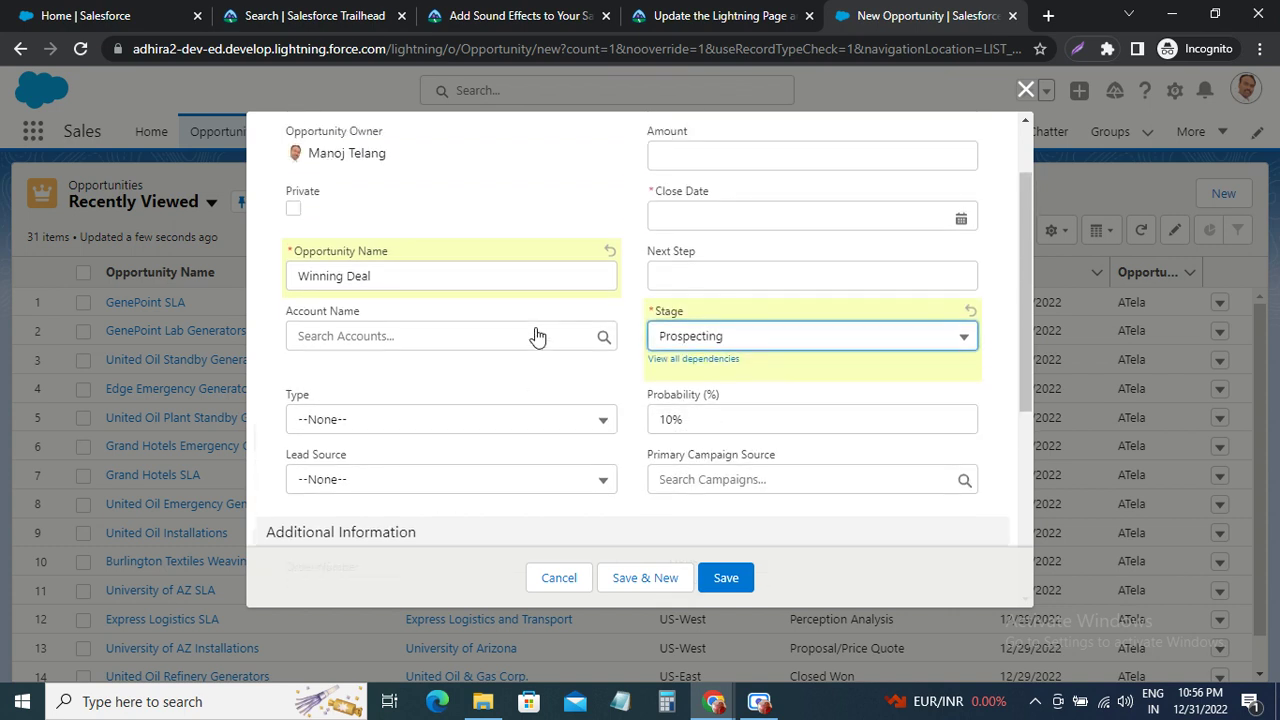
pyautogui.click(710, 216)
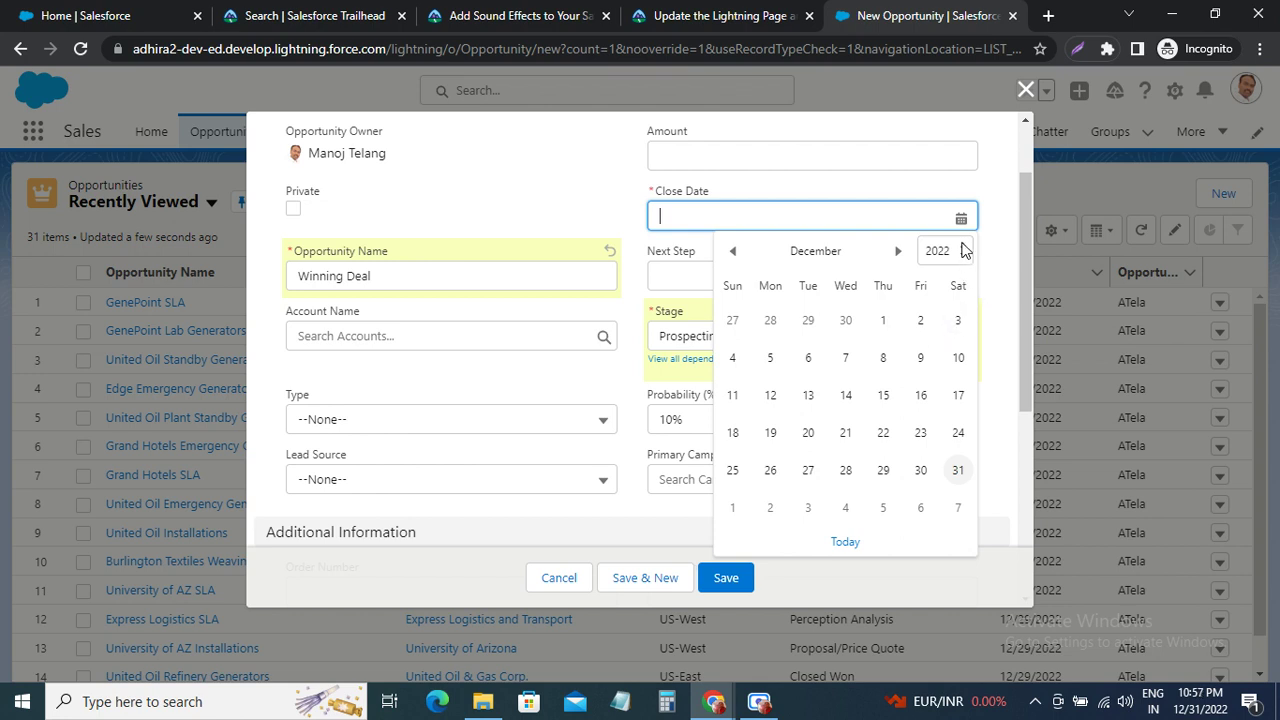
pyautogui.click(897, 251)
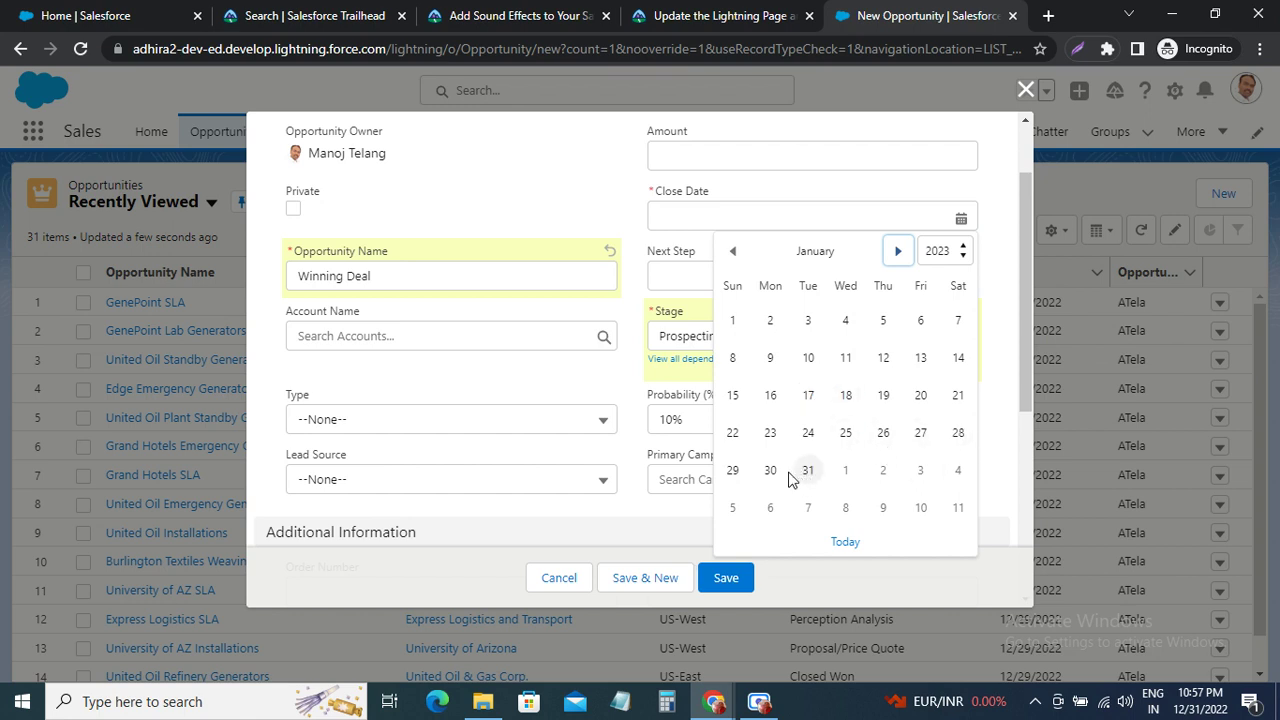
pyautogui.click(884, 434)
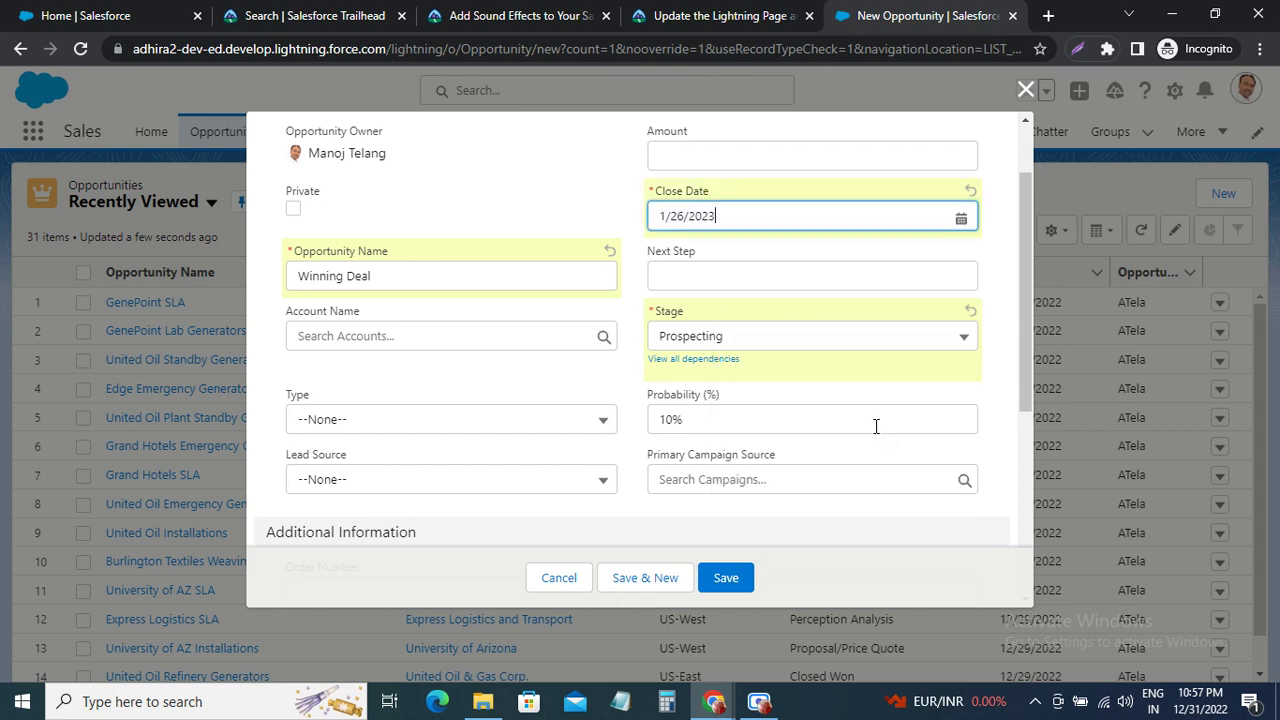
# Check the close date requirement in the Trailhead instructions and save the new opportunity
pyautogui.click(729, 17)
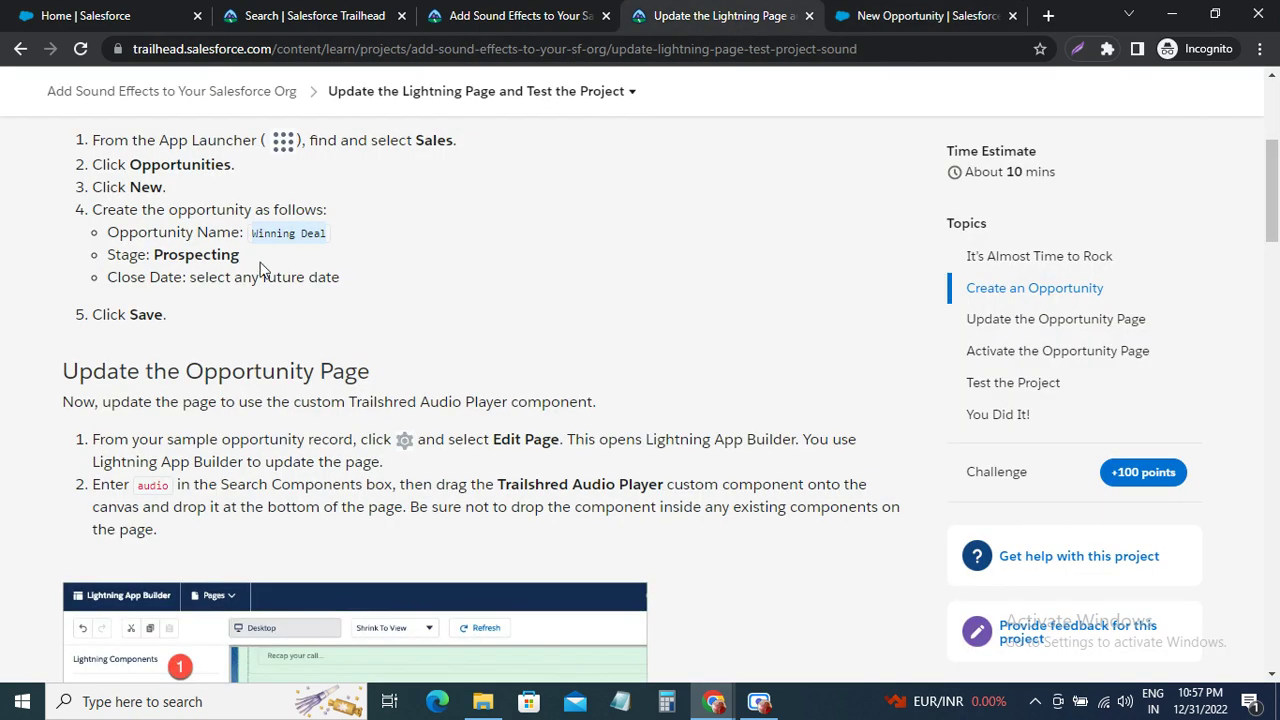
pyautogui.moveTo(155, 277); pyautogui.dragTo(259, 278)
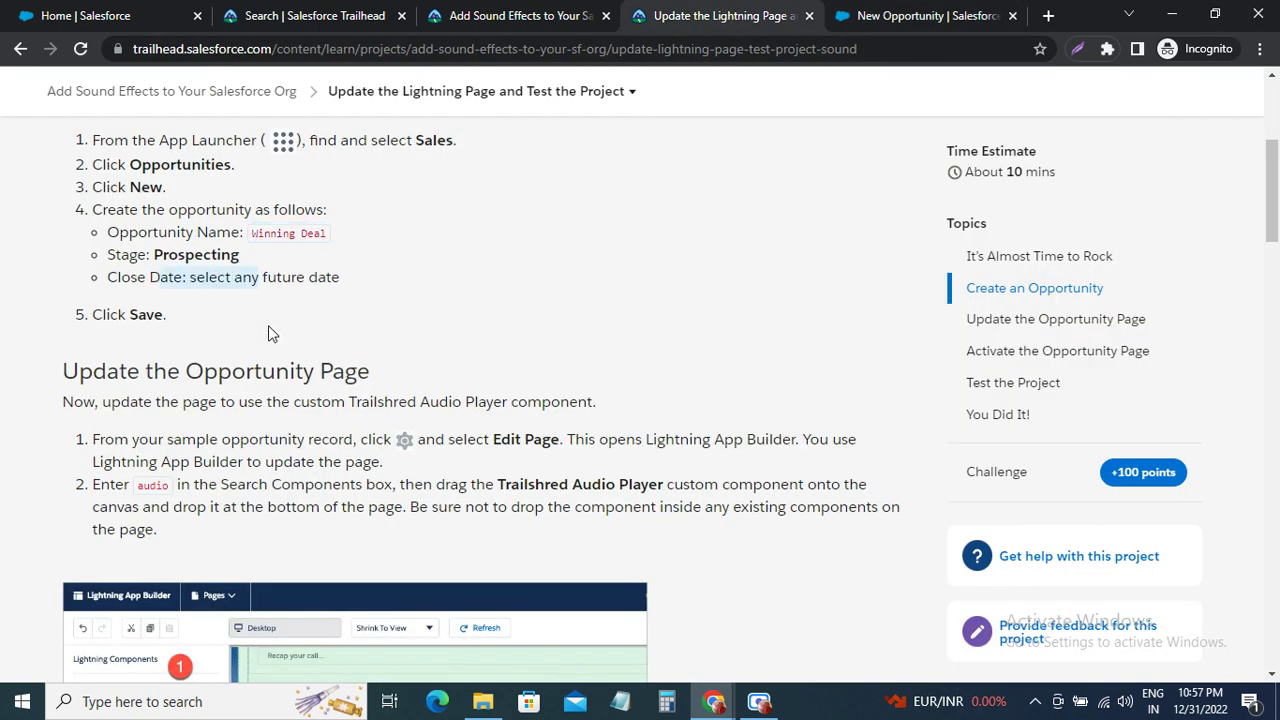
pyautogui.click(870, 14)
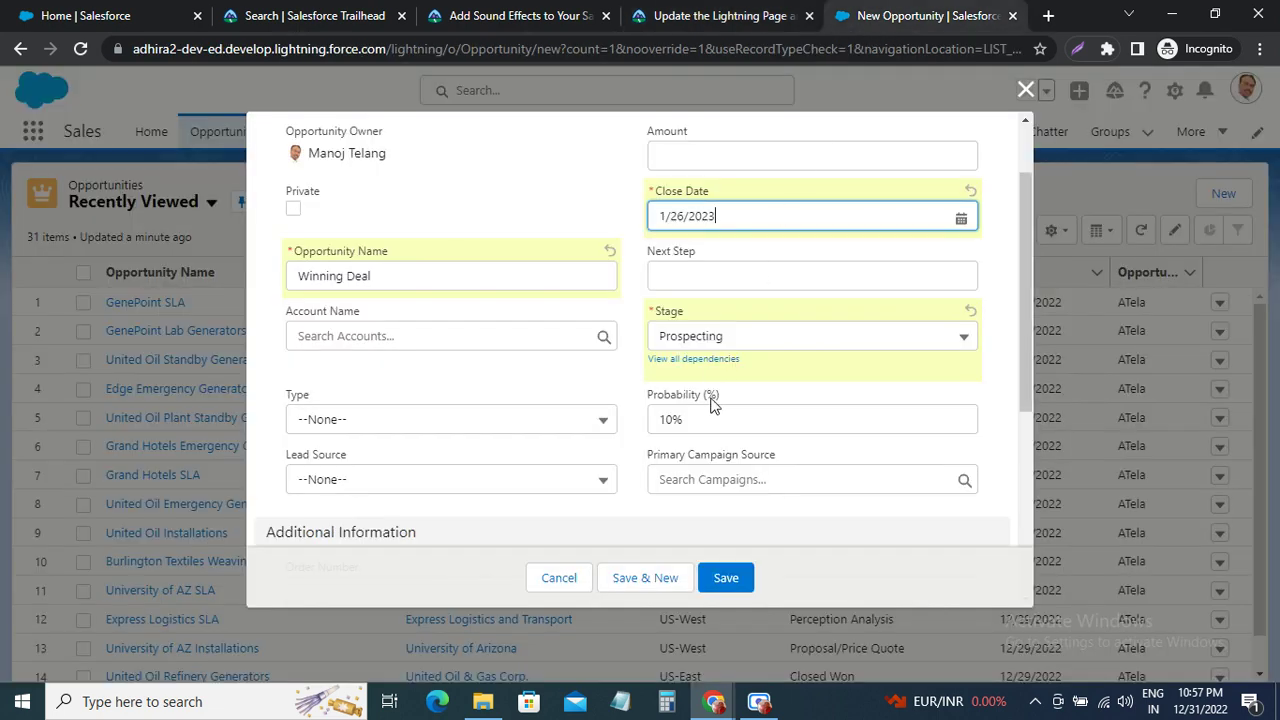
pyautogui.click(724, 577)
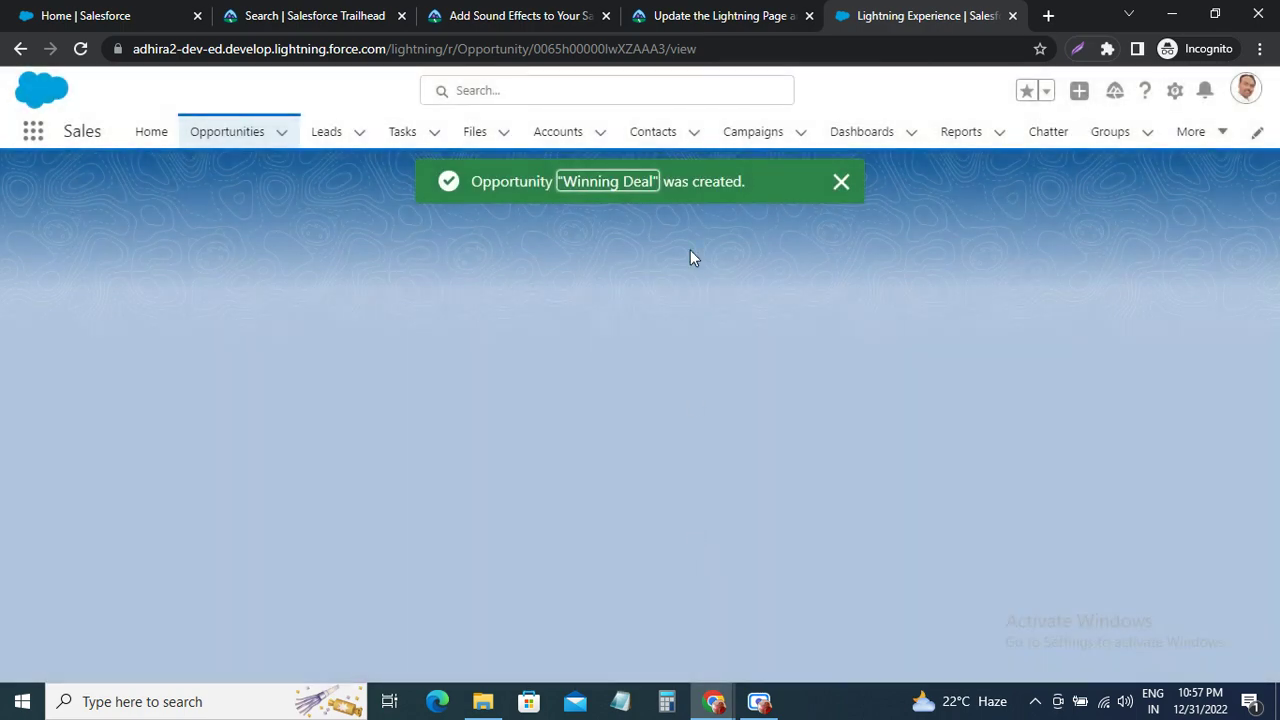
# Review the Update the Opportunity Page instructions in Trailhead and return to the Winning Deal record
pyautogui.click(724, 14)
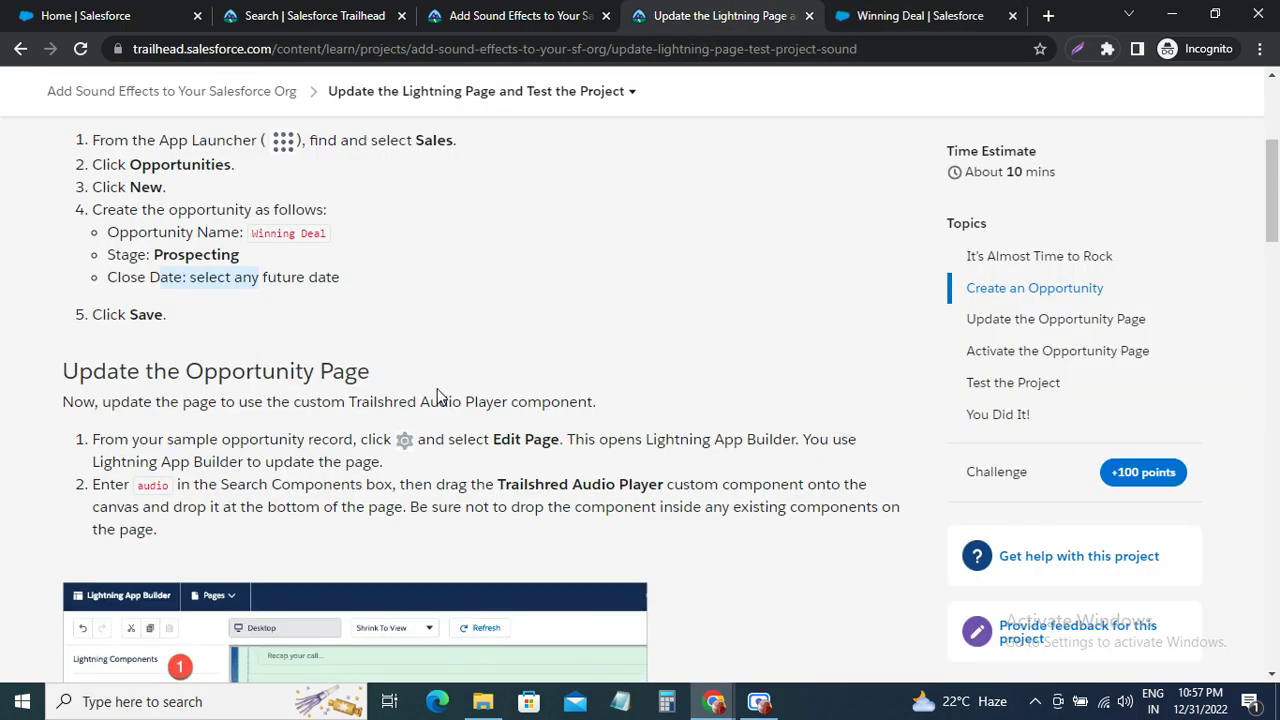
pyautogui.scroll(-1, 140, 313)
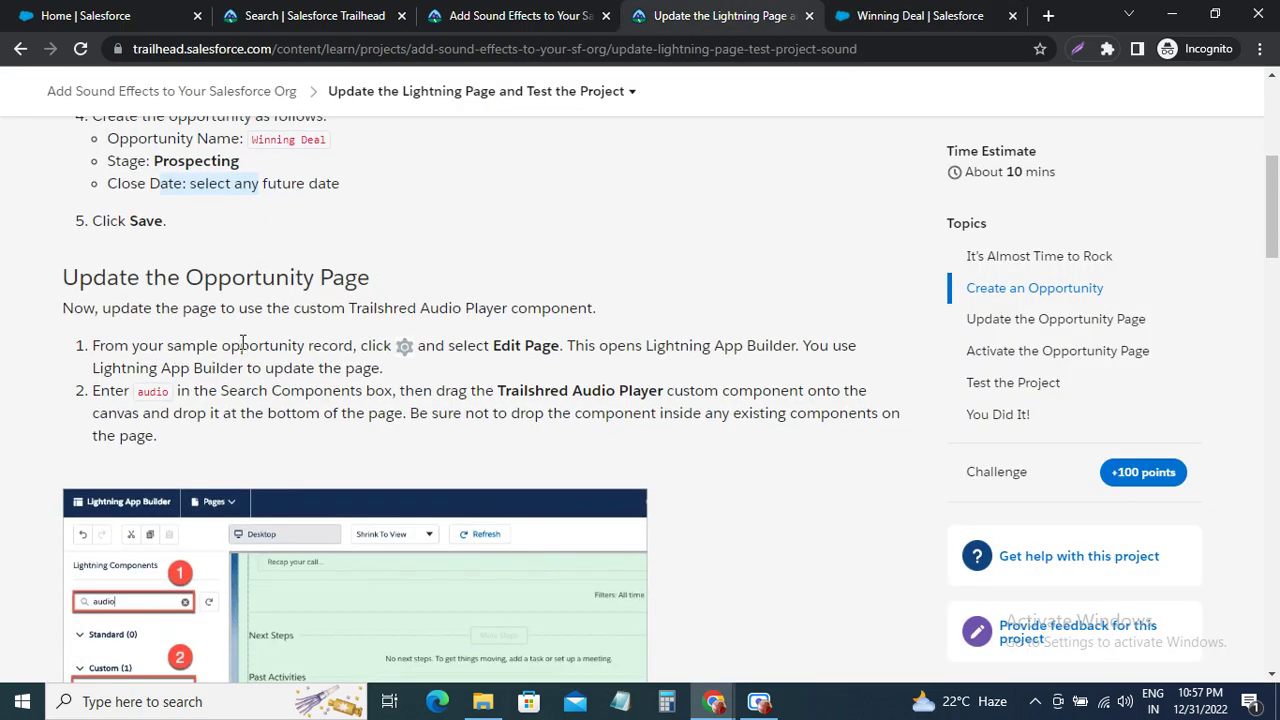
pyautogui.scroll(-1, 242, 343)
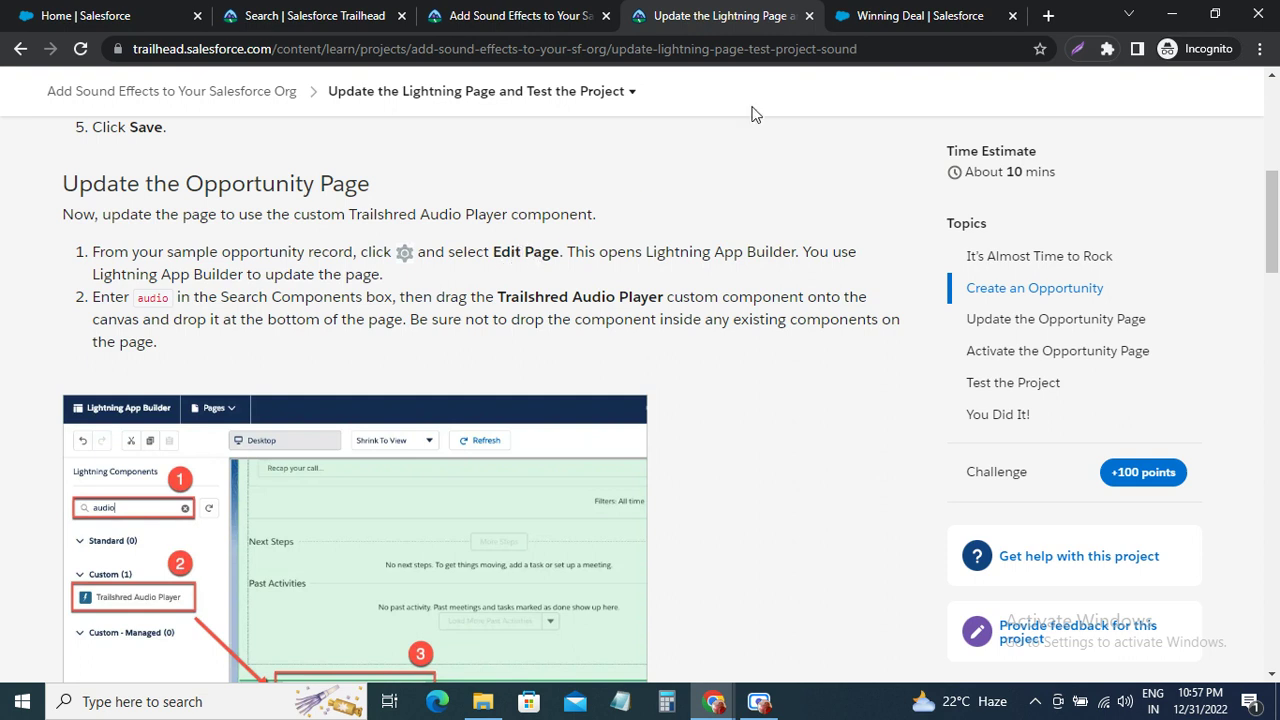
pyautogui.click(866, 20)
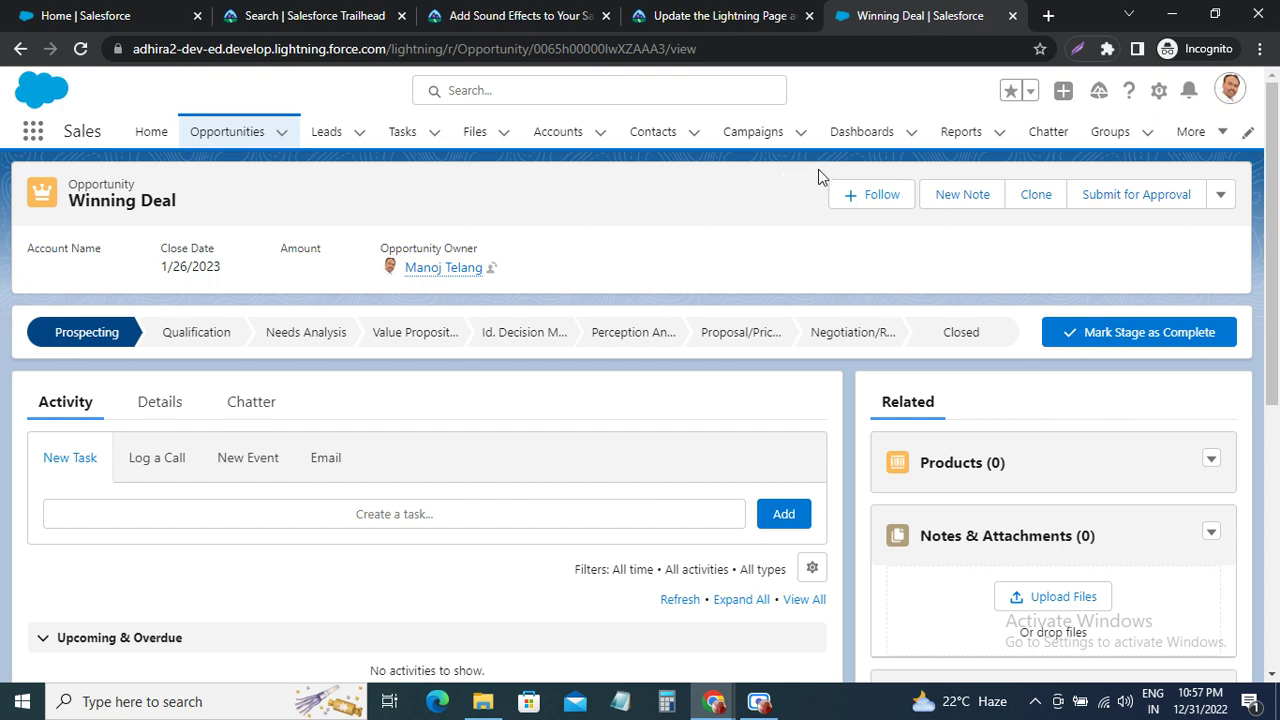
# Review the Update the Opportunity Page instructions in Trailhead and open the Winning Deal record's page for editing in Lightning App Builder
pyautogui.click(735, 16)
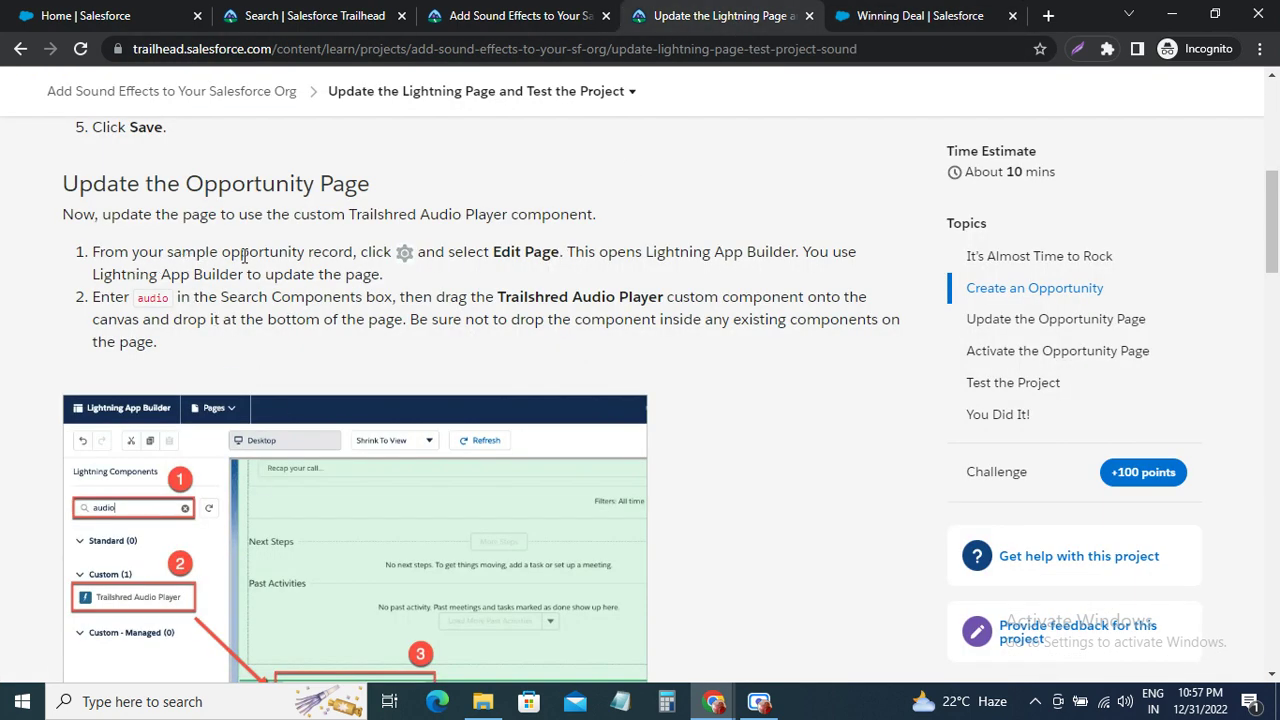
pyautogui.scroll(-2, 429, 526)
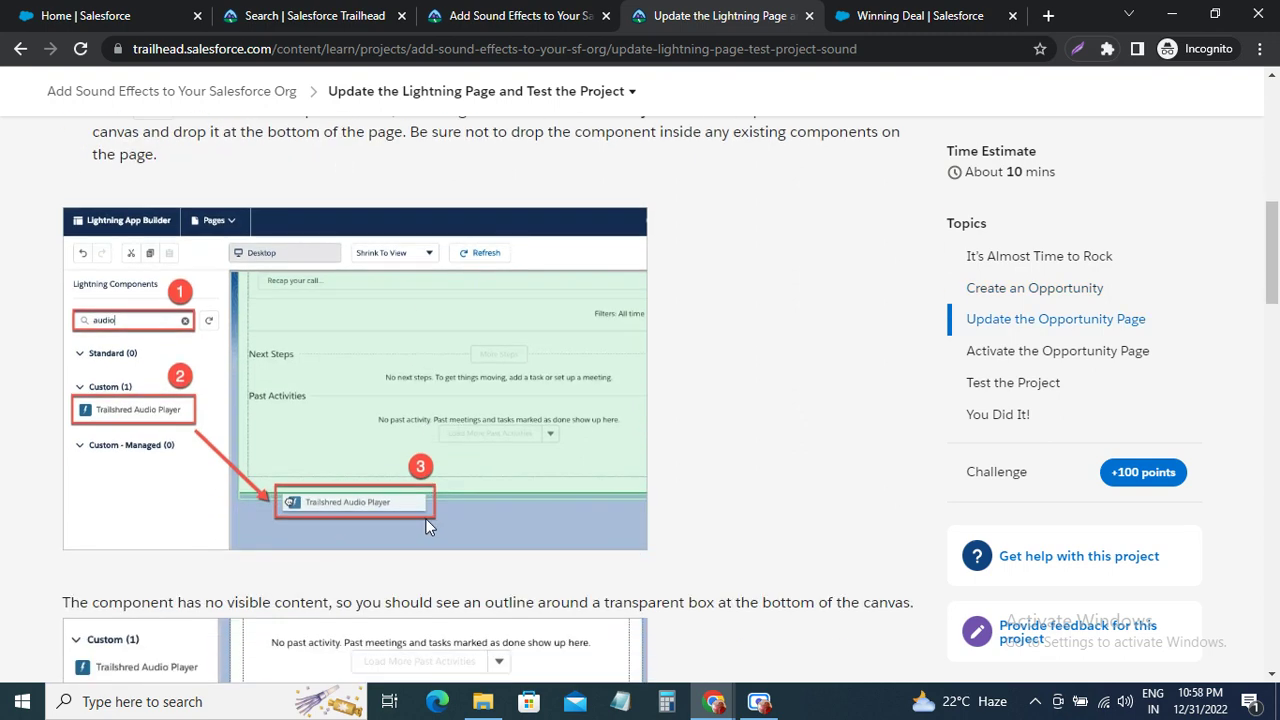
pyautogui.scroll(2, 426, 518)
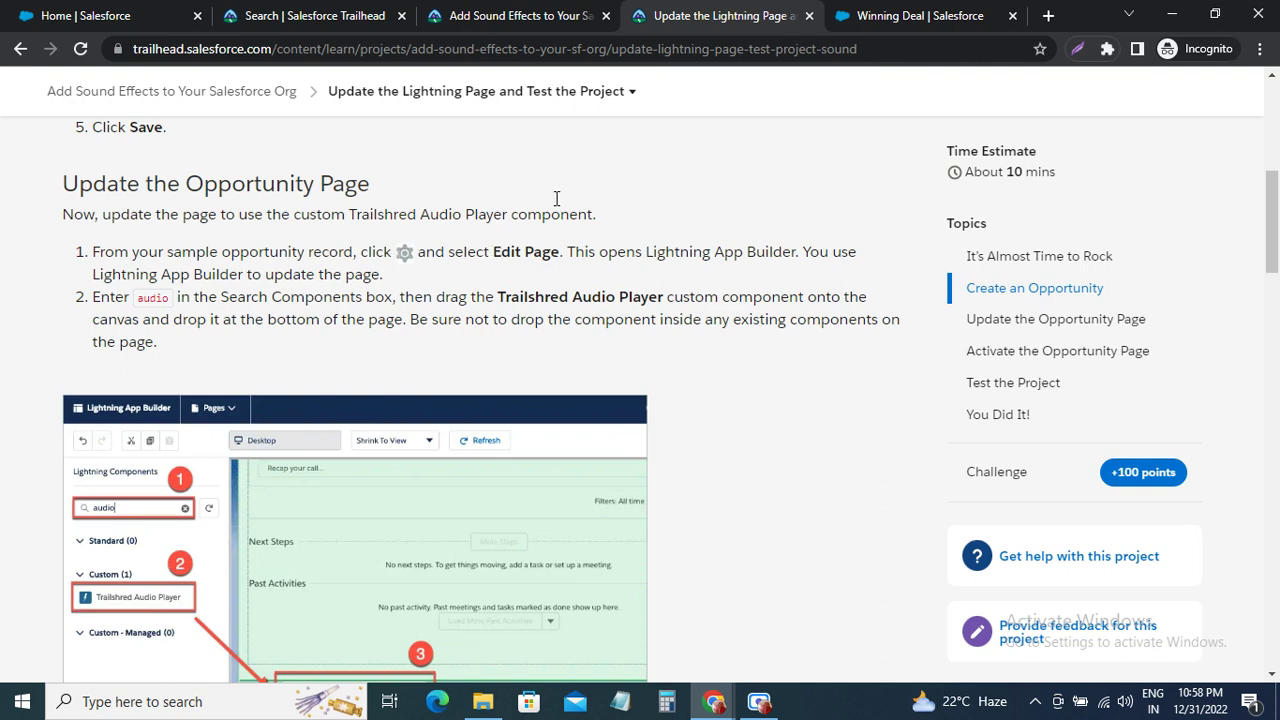
pyautogui.click(873, 24)
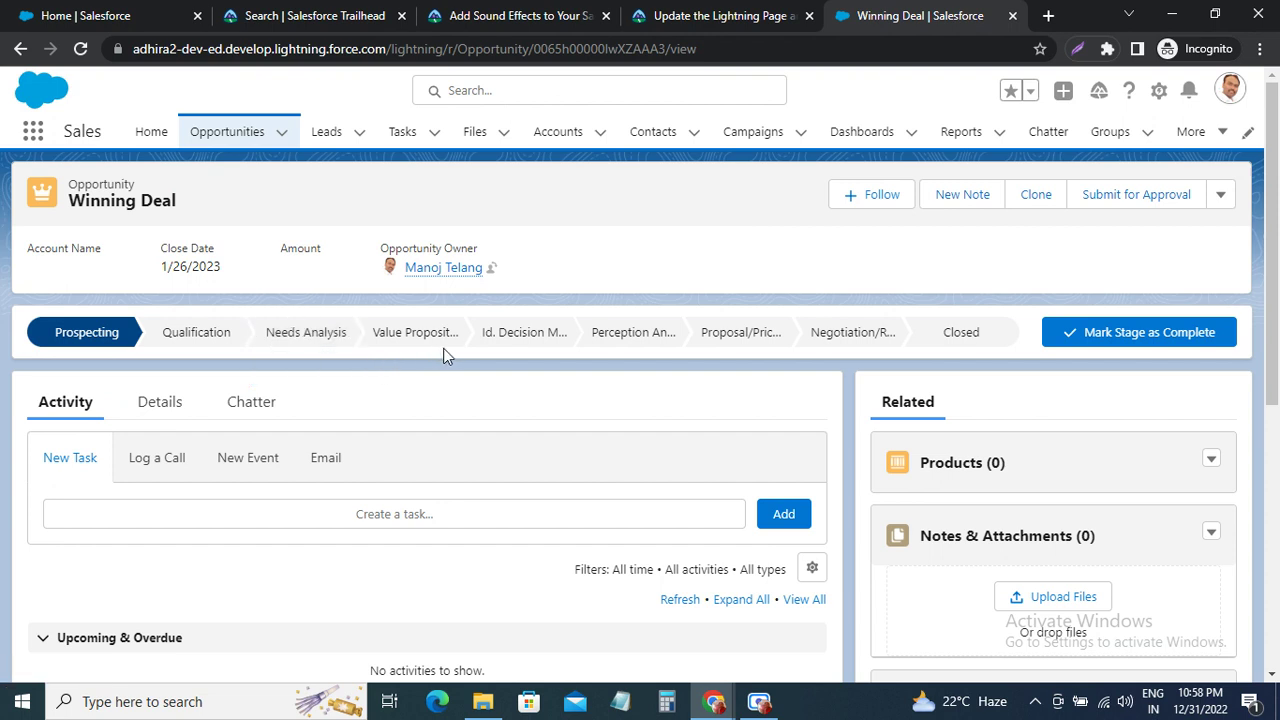
pyautogui.scroll(-2, 443, 350)
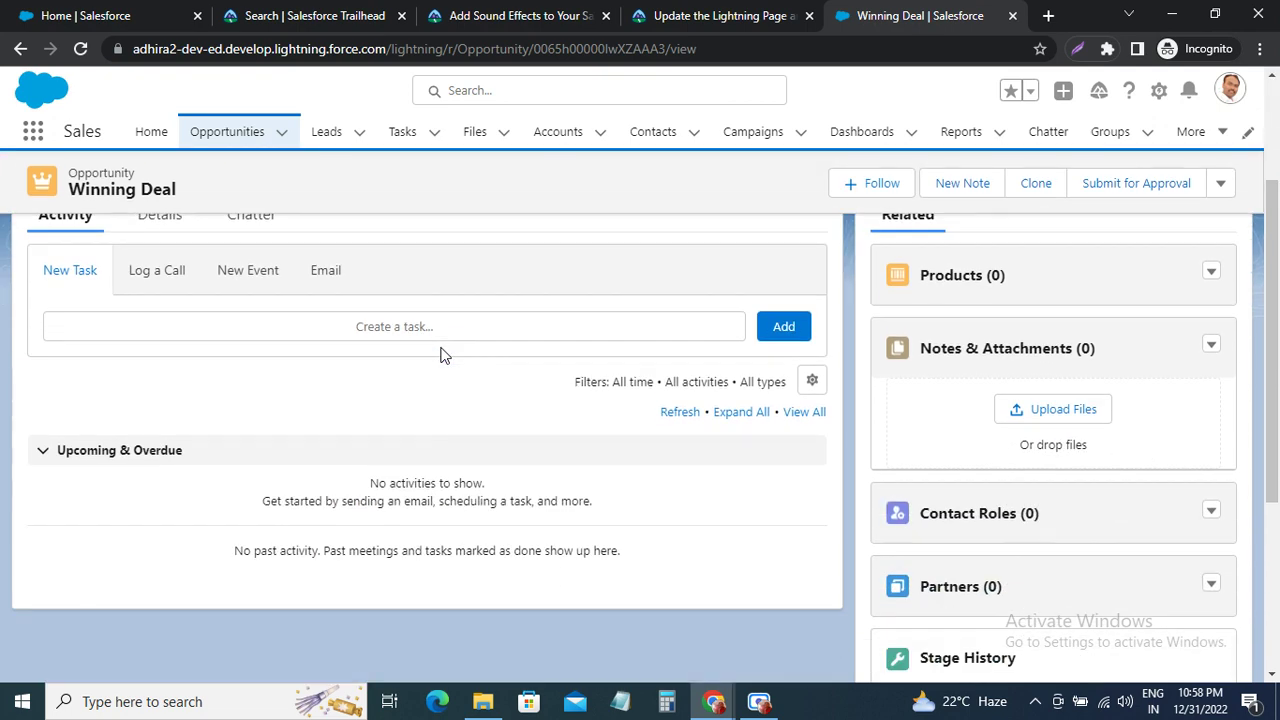
pyautogui.scroll(2, 443, 355)
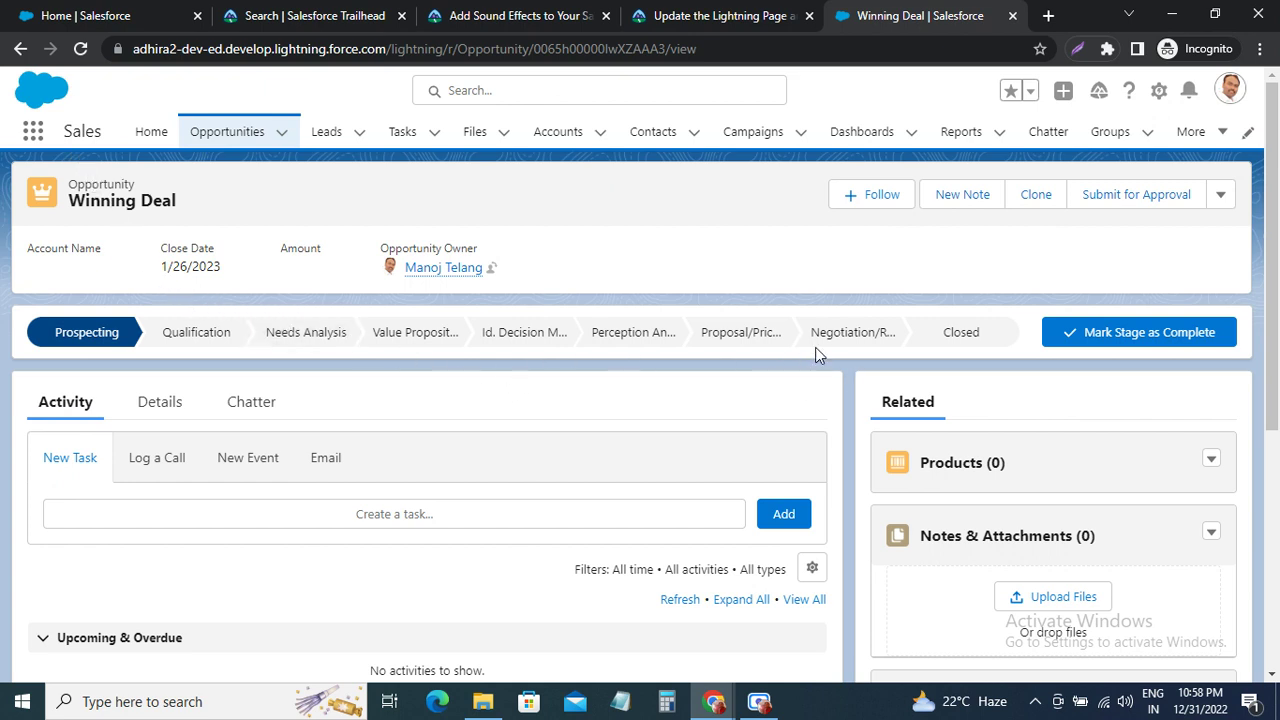
pyautogui.click(1158, 91)
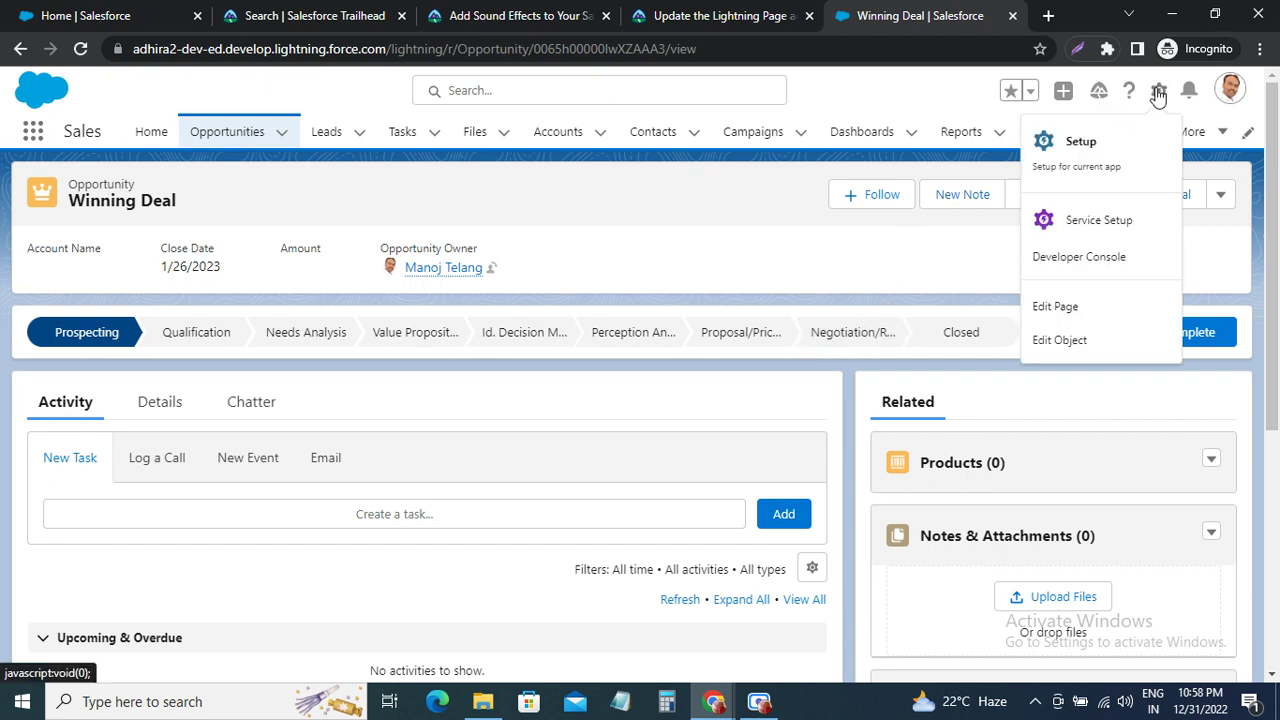
pyautogui.click(1059, 306)
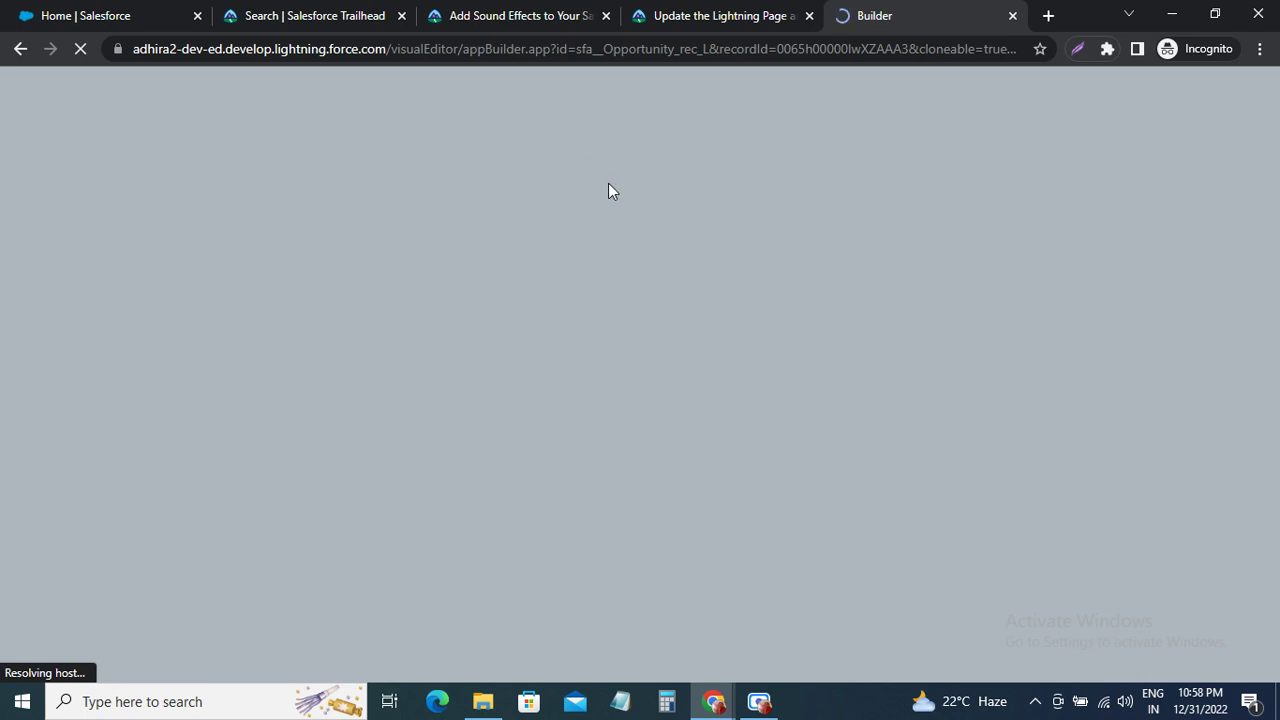
# Check the component search term in the Trailhead instructions and search the Lightning App Builder components for "audio"
pyautogui.click(703, 18)
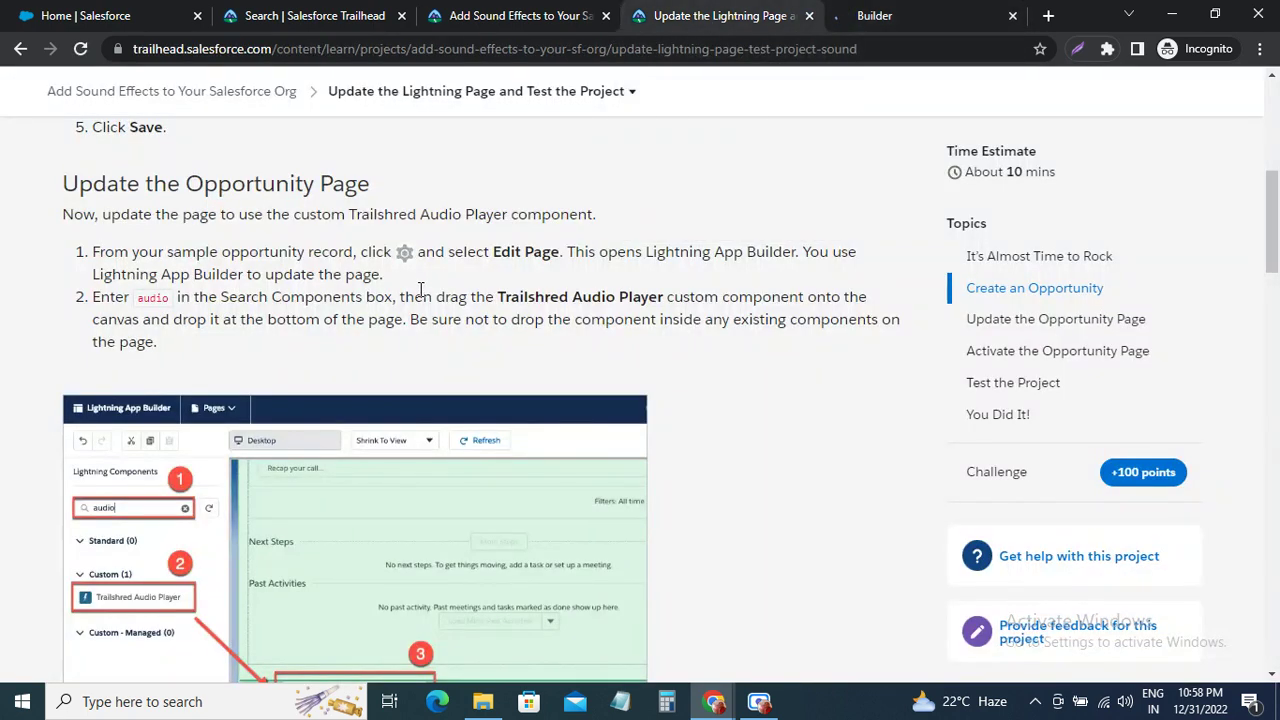
pyautogui.doubleClick(154, 297)
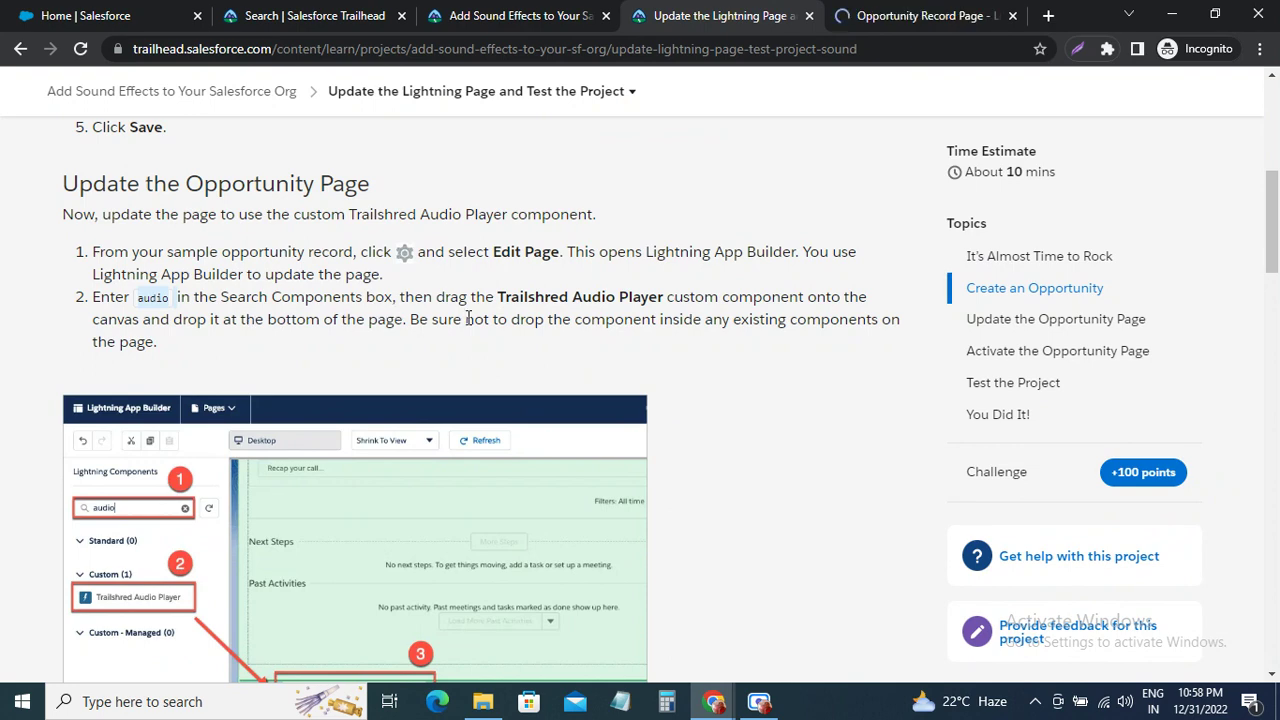
pyautogui.click(917, 16)
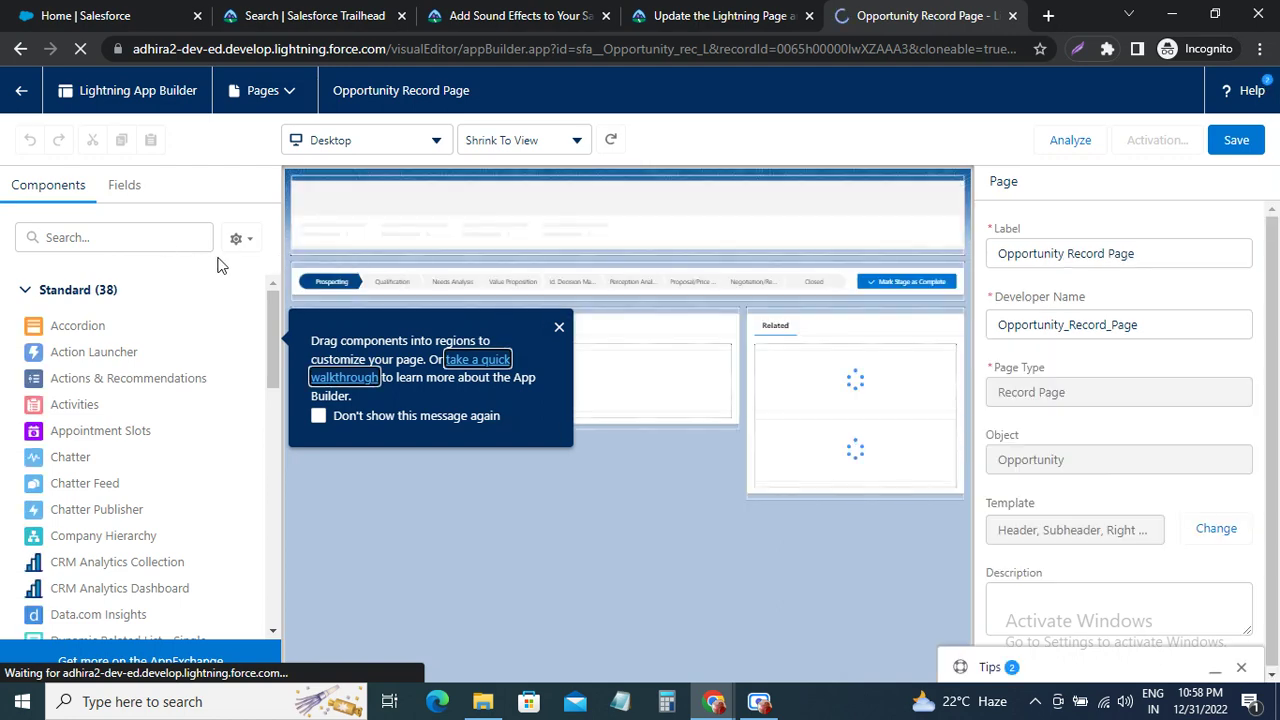
pyautogui.click(87, 237)
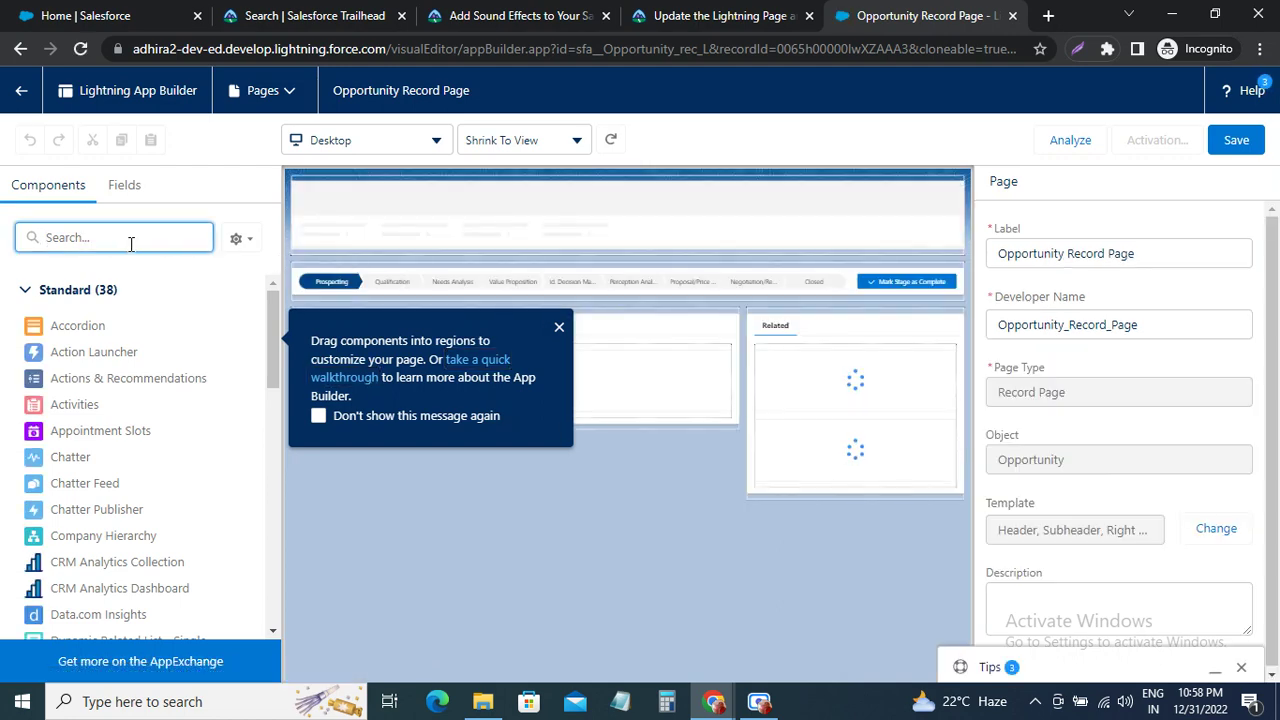
pyautogui.write('audio')
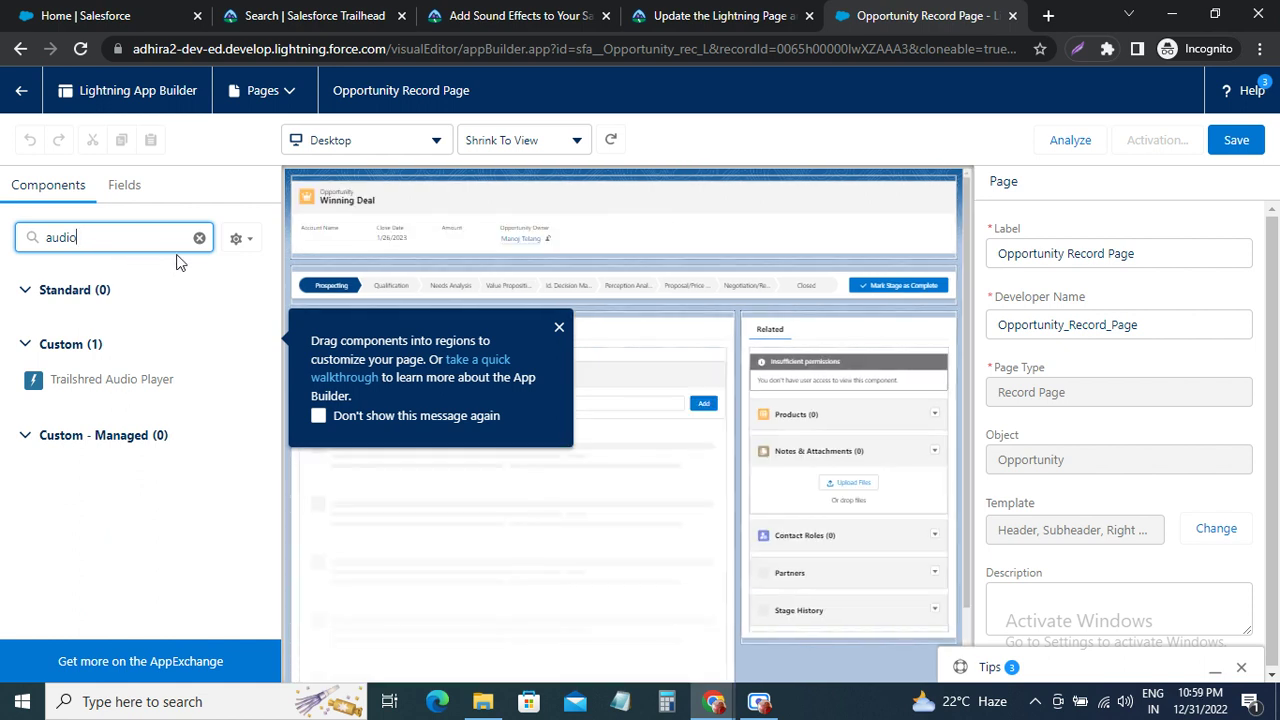
# Check the placement instructions in Trailhead and add the Trailshred Audio Player component below the activity section of the page canvas
pyautogui.click(680, 22)
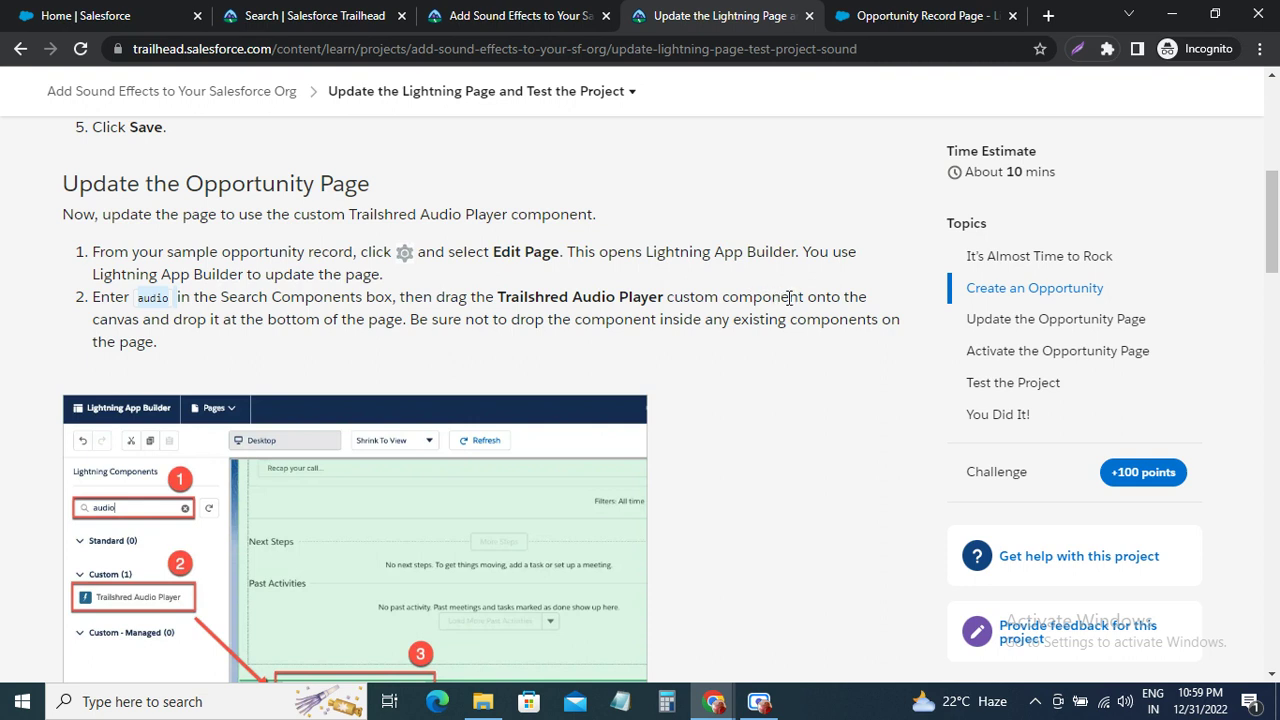
pyautogui.scroll(-1, 266, 347)
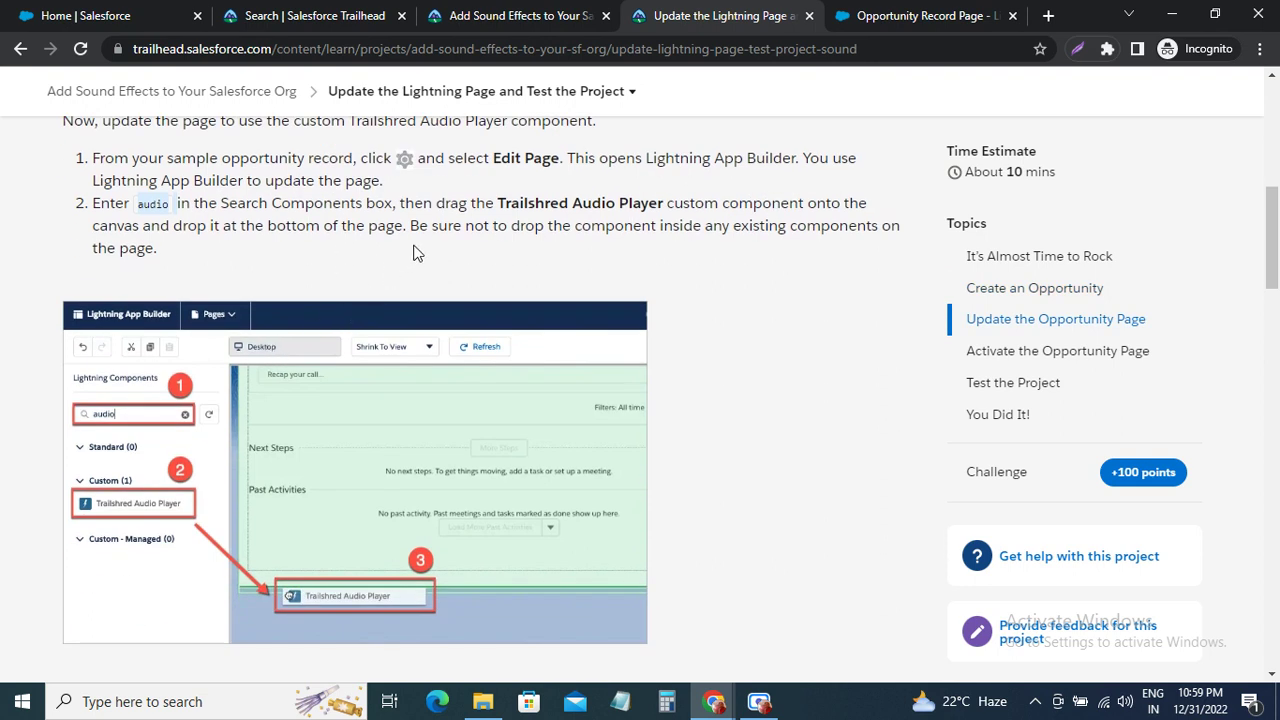
pyautogui.click(893, 22)
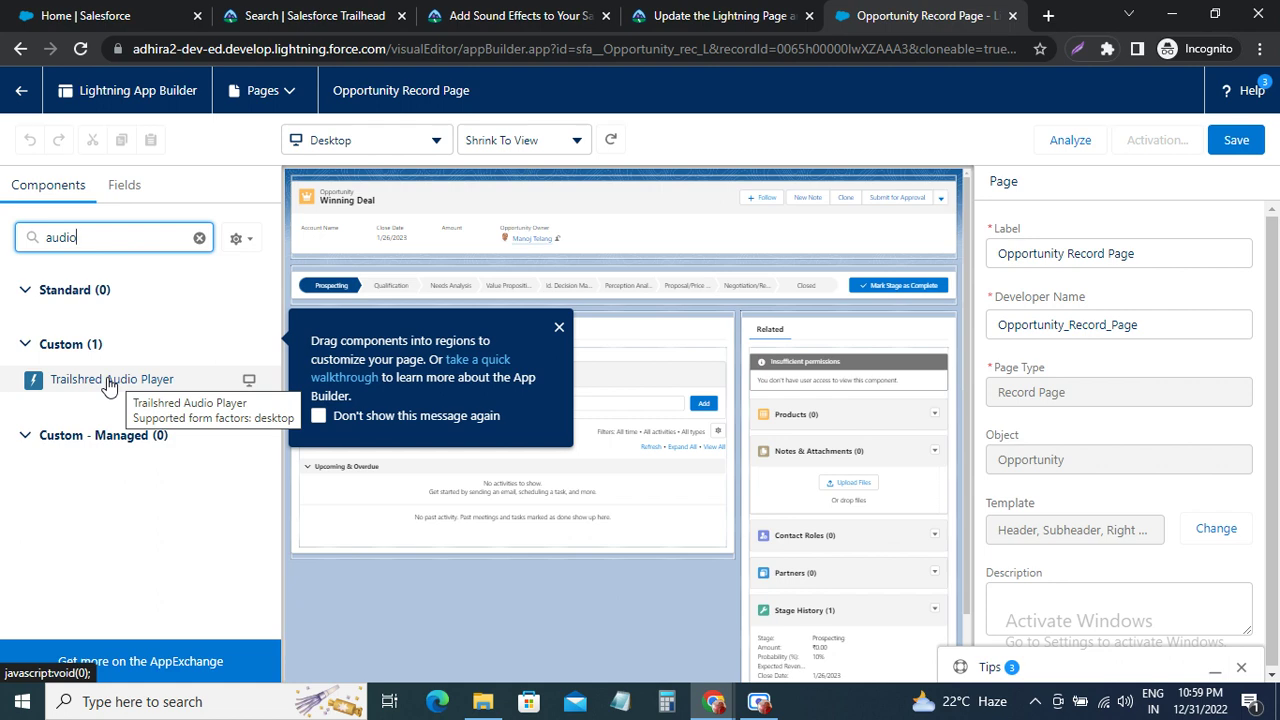
pyautogui.moveTo(110, 386); pyautogui.dragTo(420, 540)
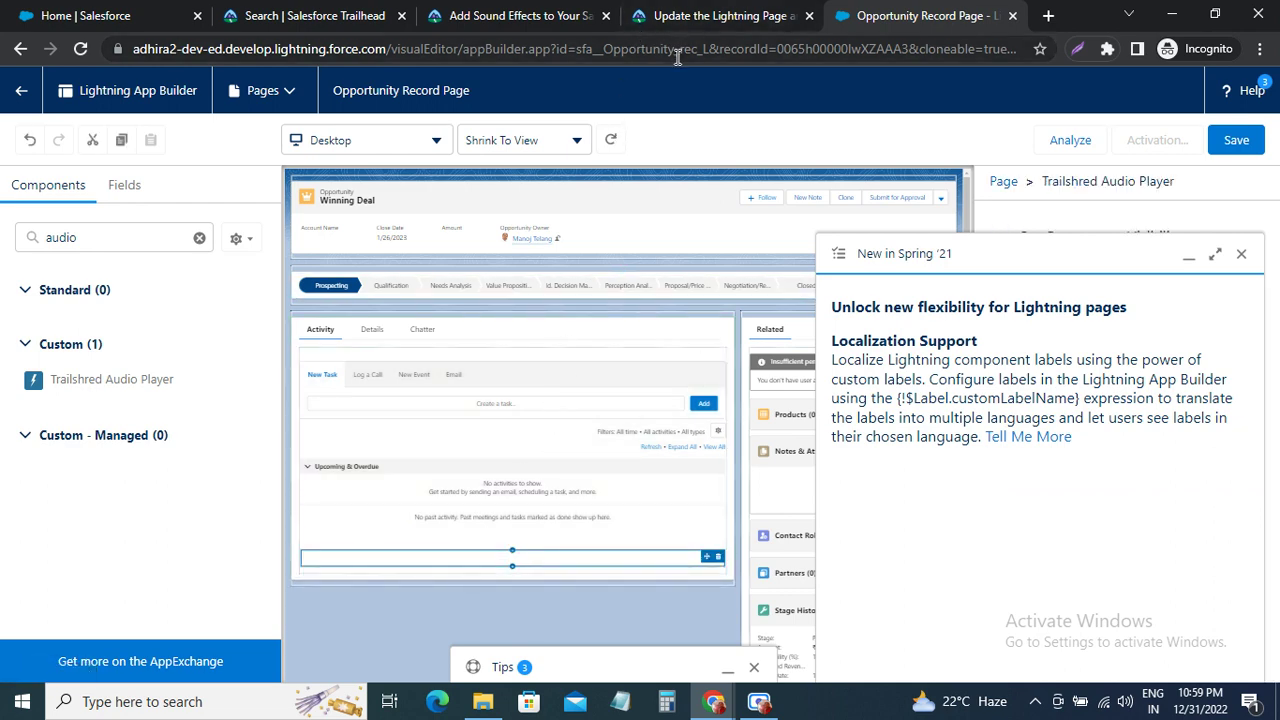
# Compare the placement of the Trailshred Audio Player on the canvas with the example images in the Trailhead instructions
pyautogui.click(706, 10)
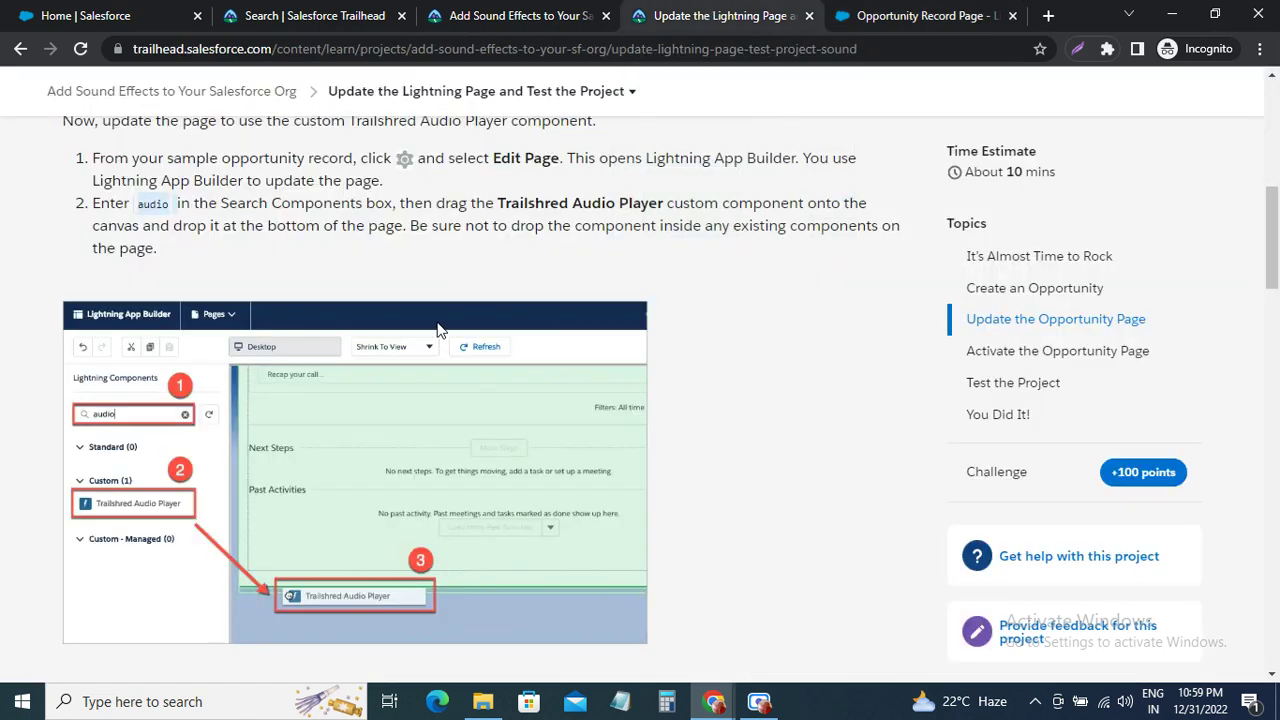
pyautogui.scroll(-2, 462, 294)
pyautogui.scroll(1, 440, 290)
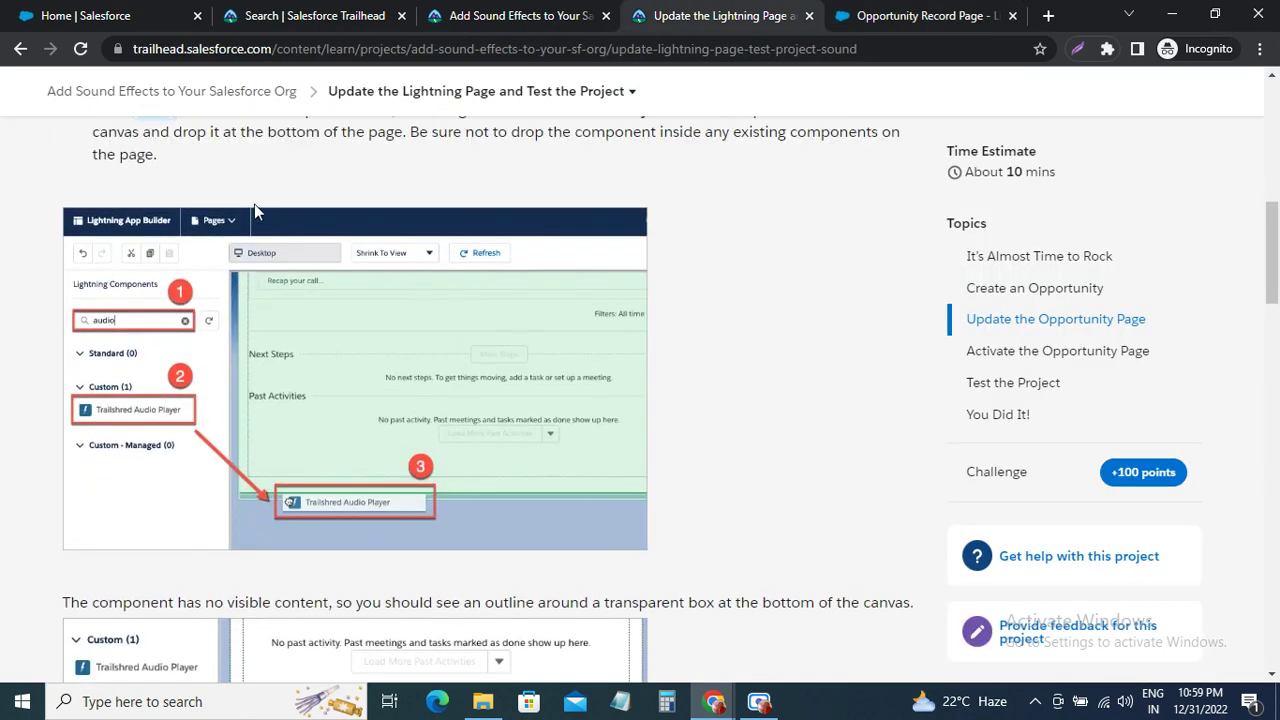
pyautogui.scroll(1, 254, 204)
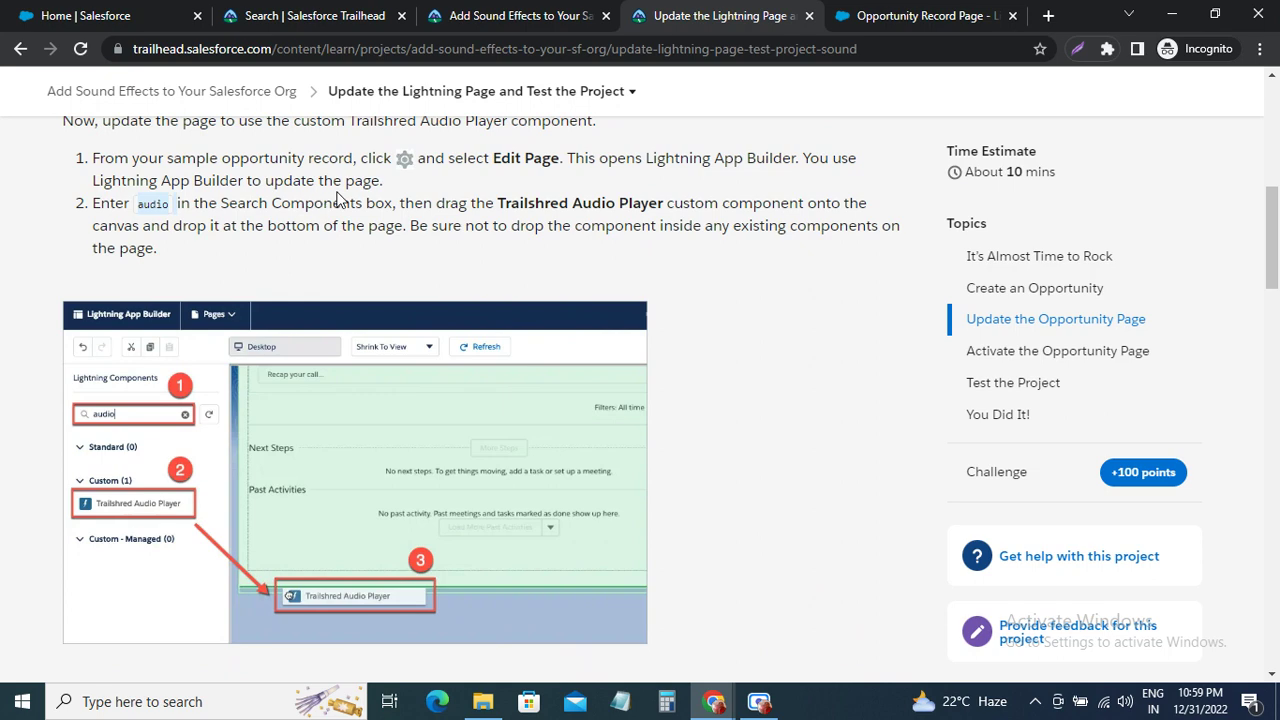
pyautogui.scroll(-4, 257, 214)
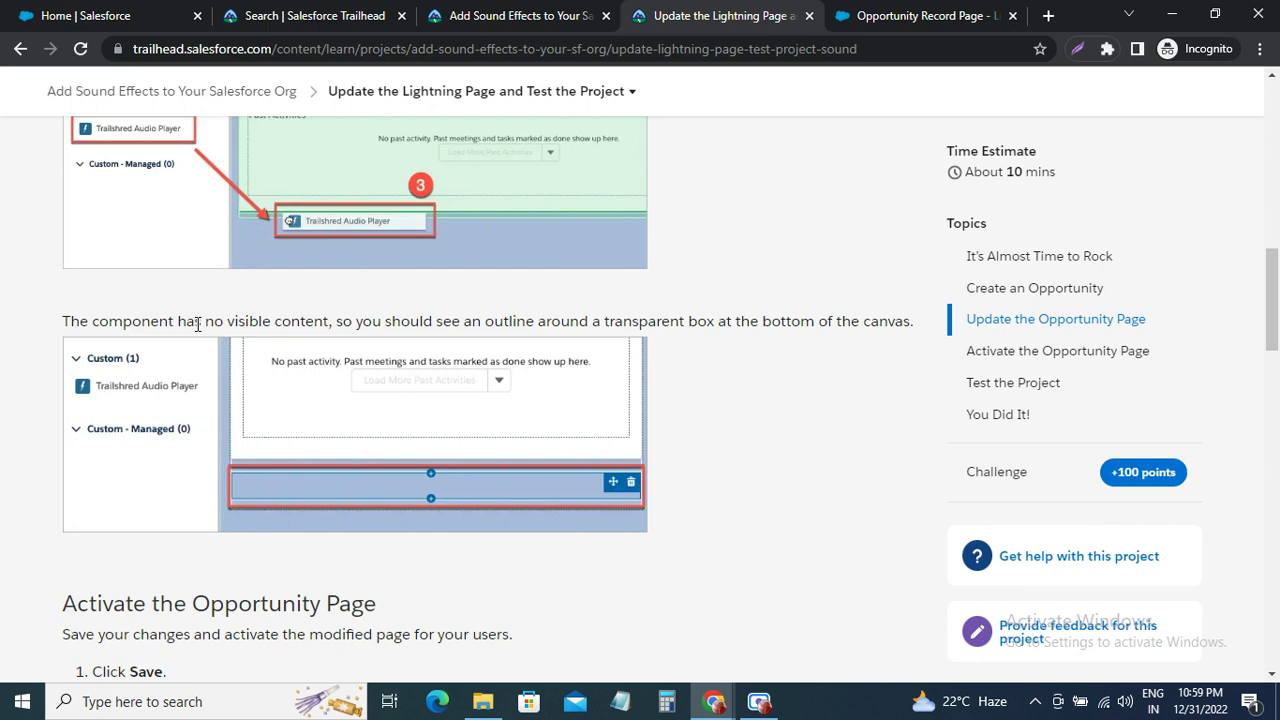
pyautogui.click(890, 16)
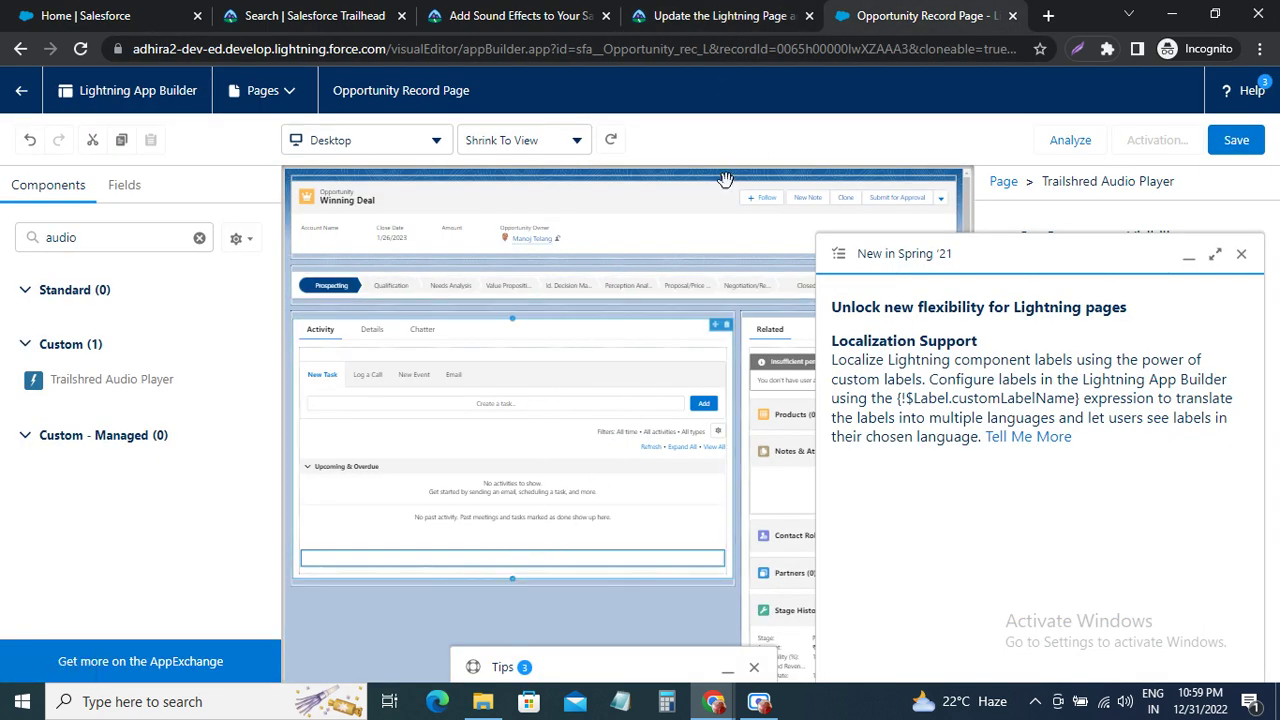
# Following Trailhead's Activate the Opportunity Page instructions, save the Opportunity Record Page and start its activation
pyautogui.click(684, 18)
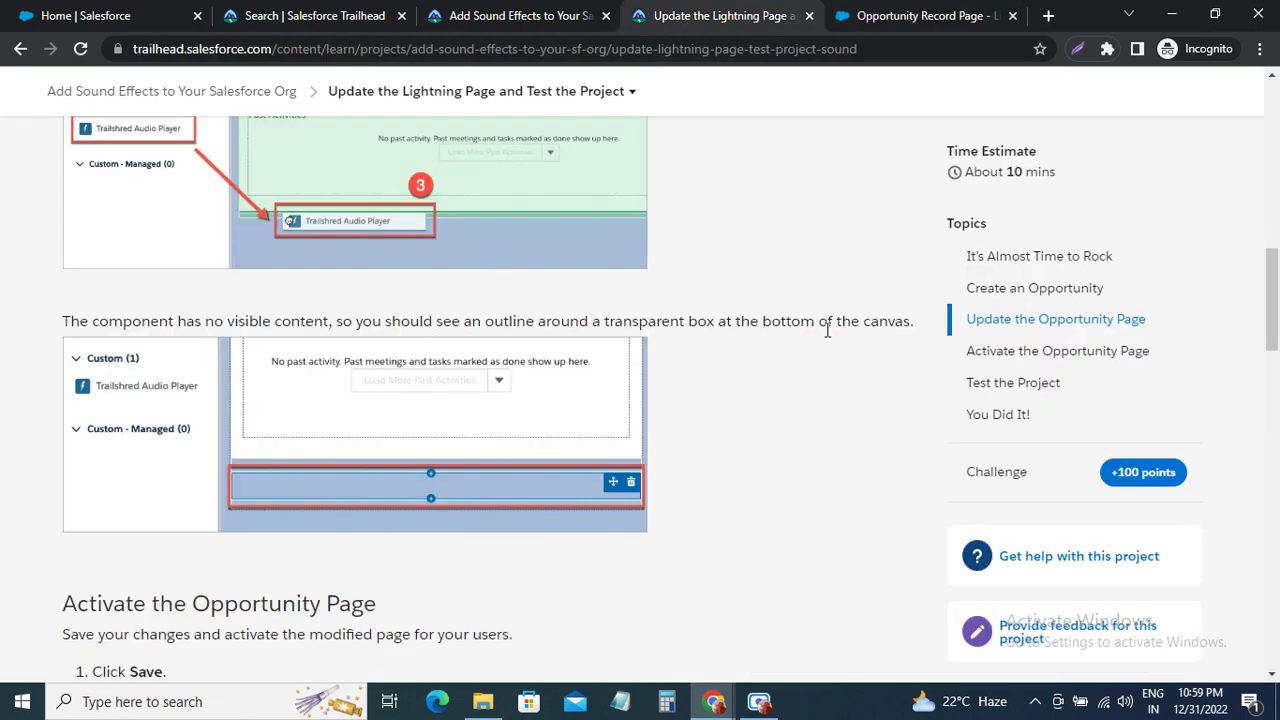
pyautogui.scroll(-3, 694, 397)
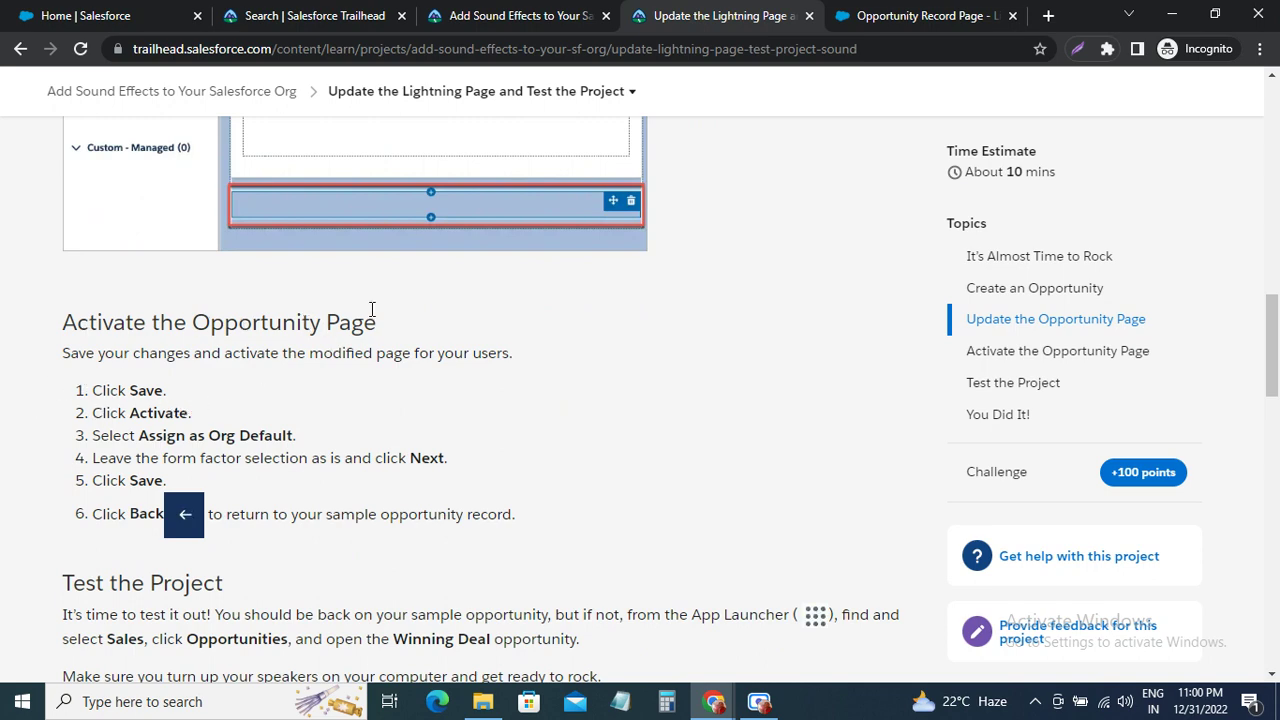
pyautogui.click(920, 15)
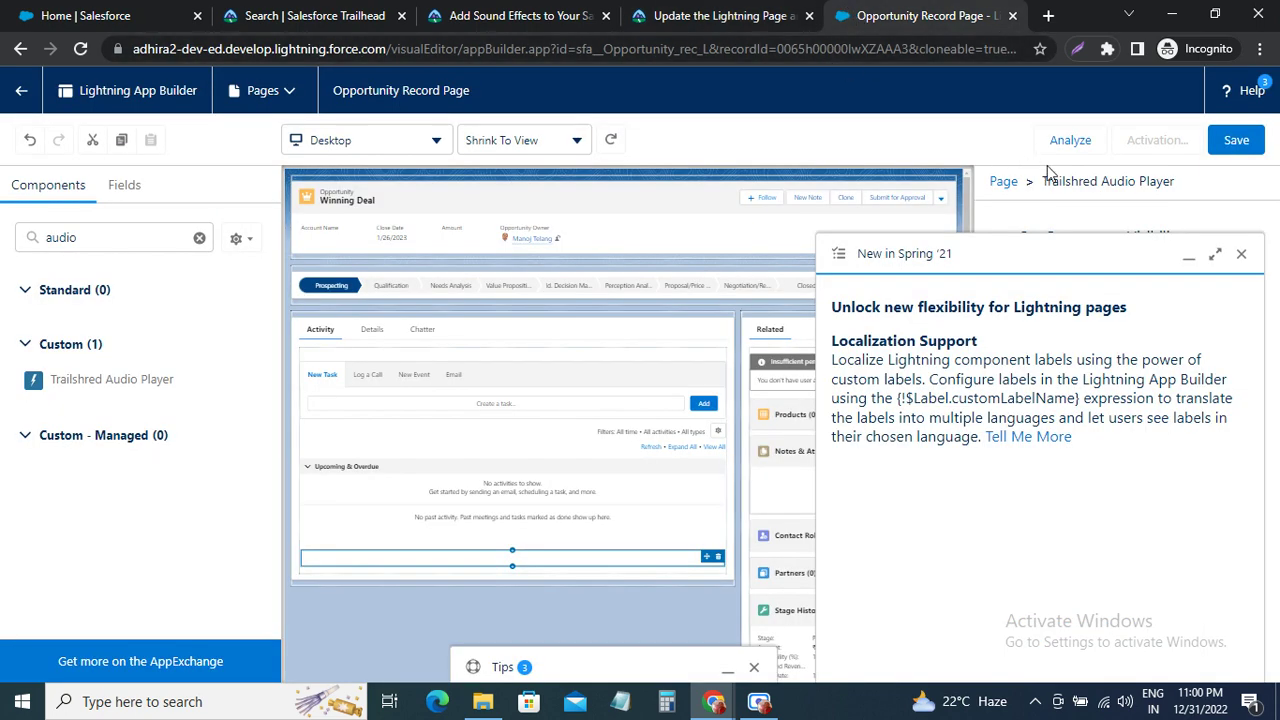
pyautogui.click(1242, 139)
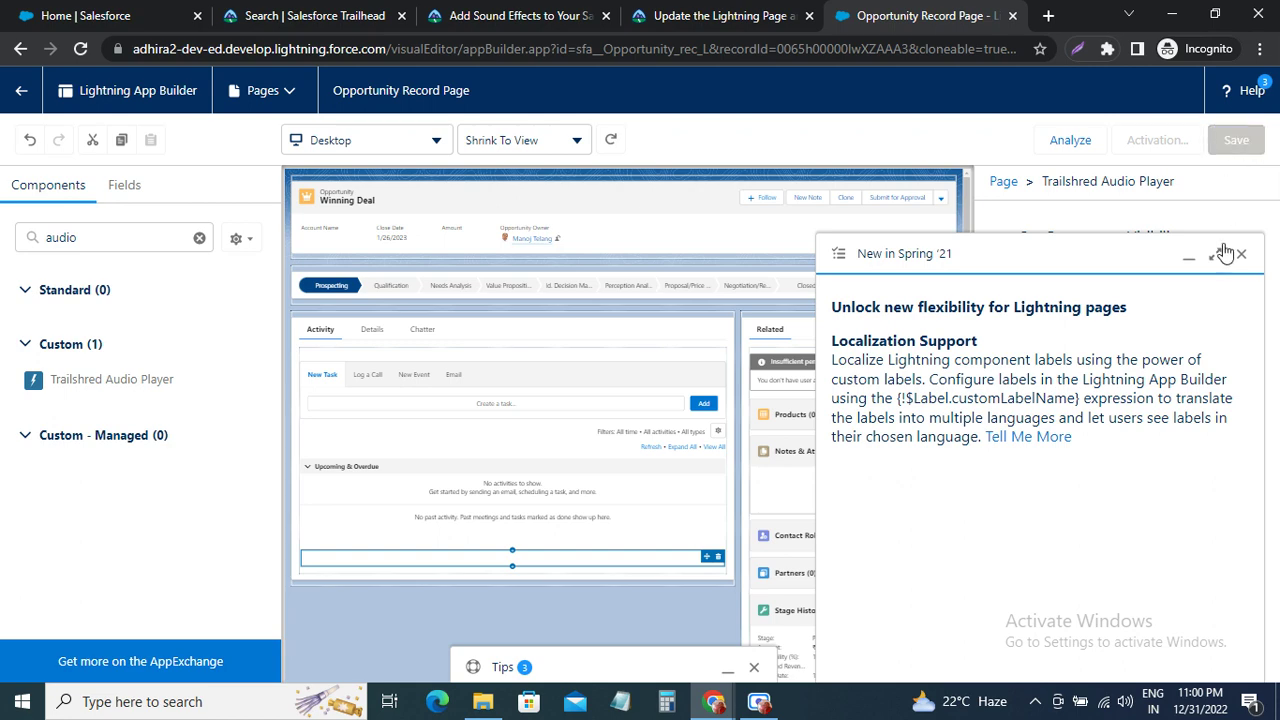
pyautogui.click(1241, 254)
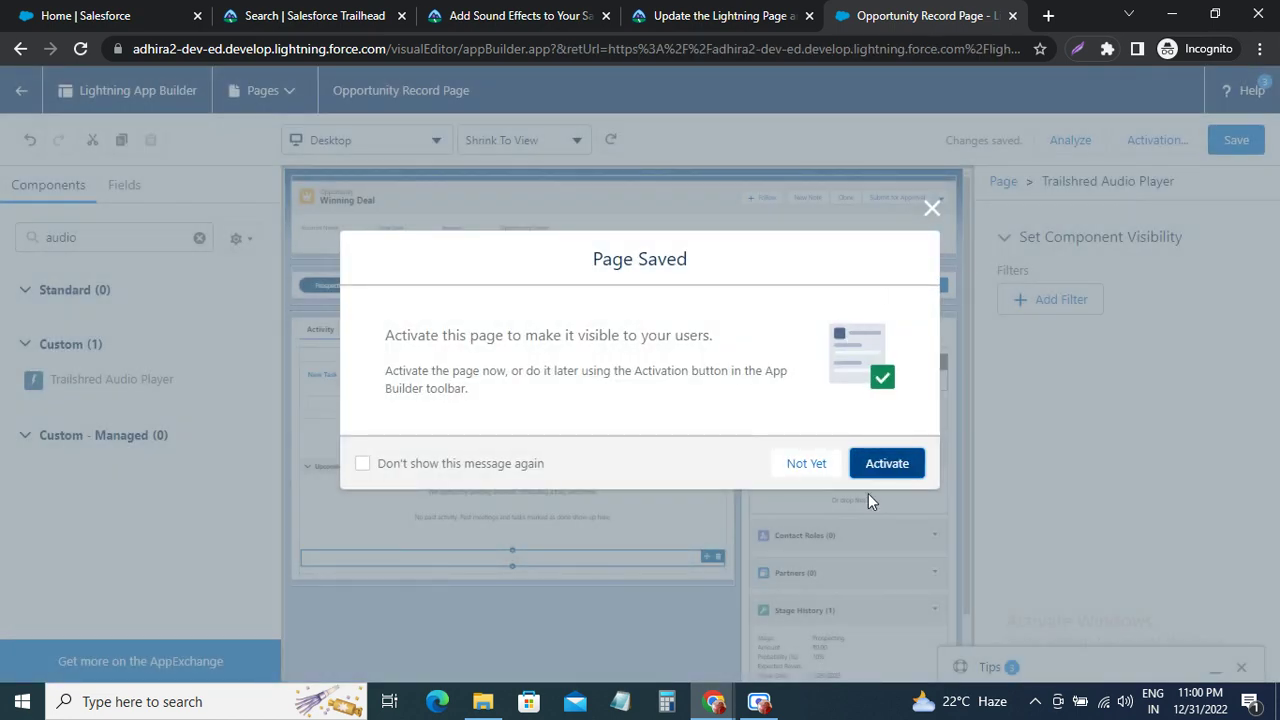
pyautogui.click(887, 465)
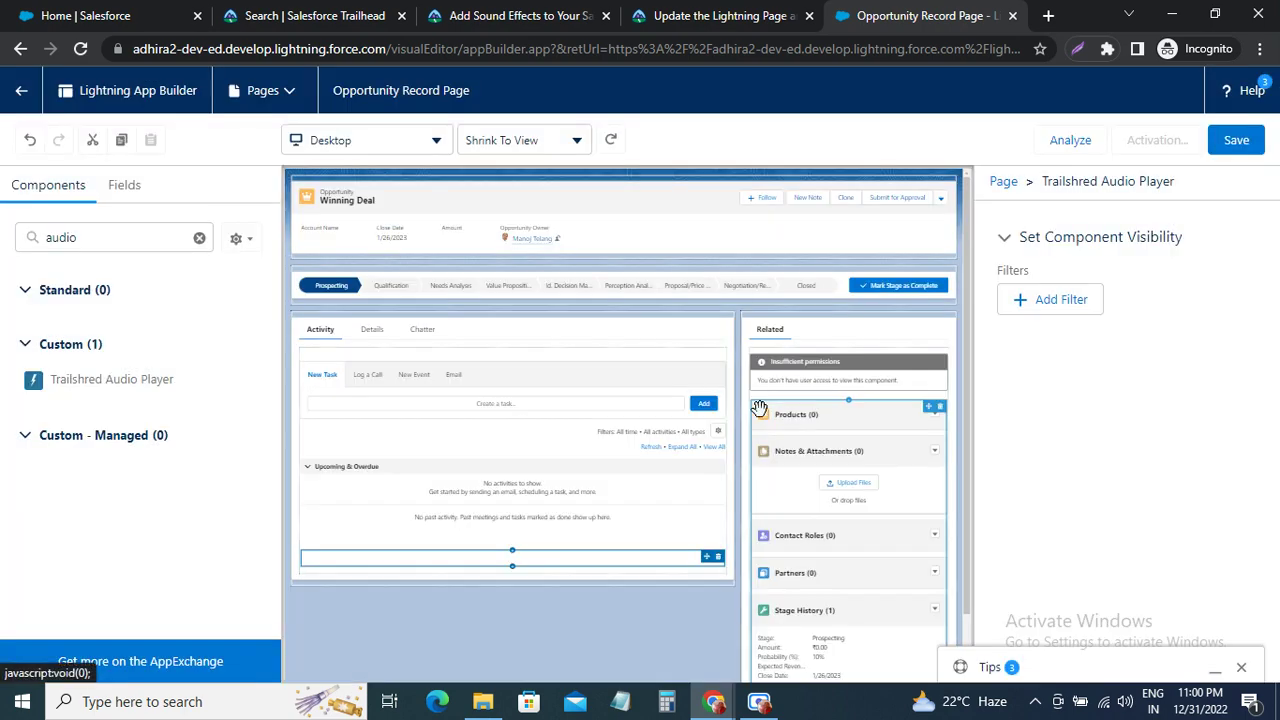
# Compare Trailhead's Assign as Org Default instruction with the assignment levels in the Opportunity Record Page activation dialog
pyautogui.click(670, 15)
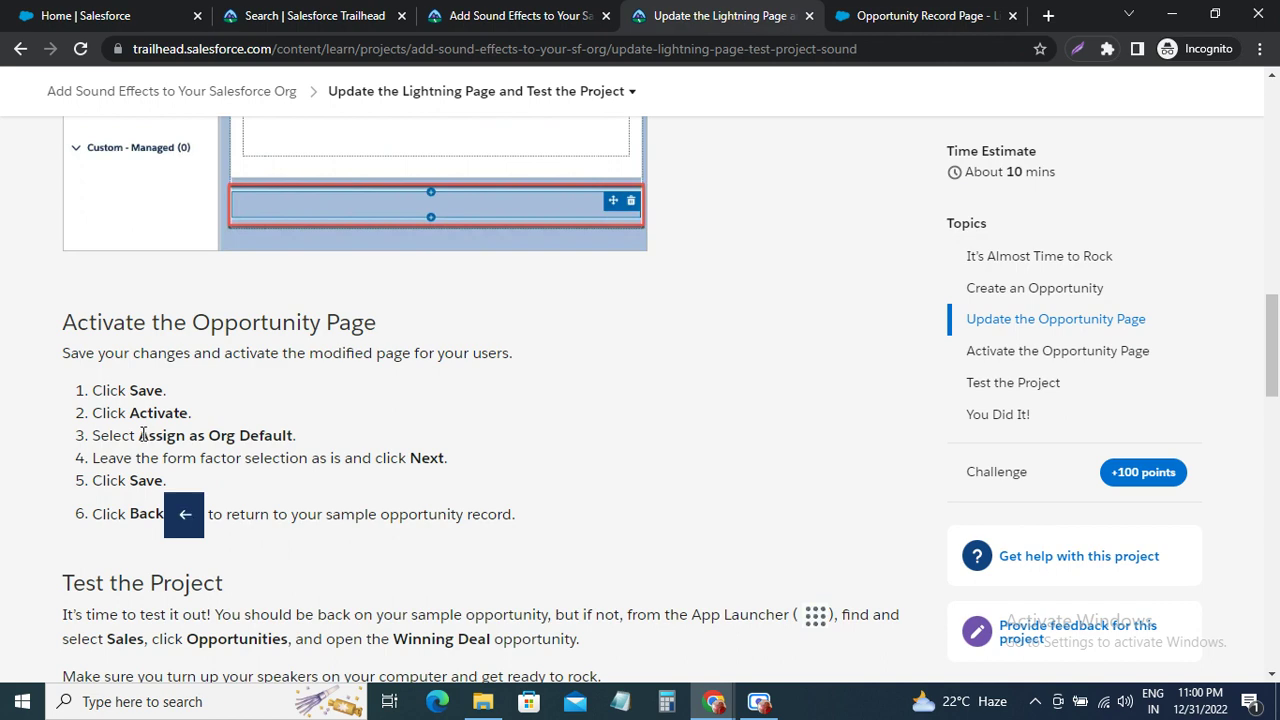
pyautogui.moveTo(141, 435); pyautogui.dragTo(289, 436)
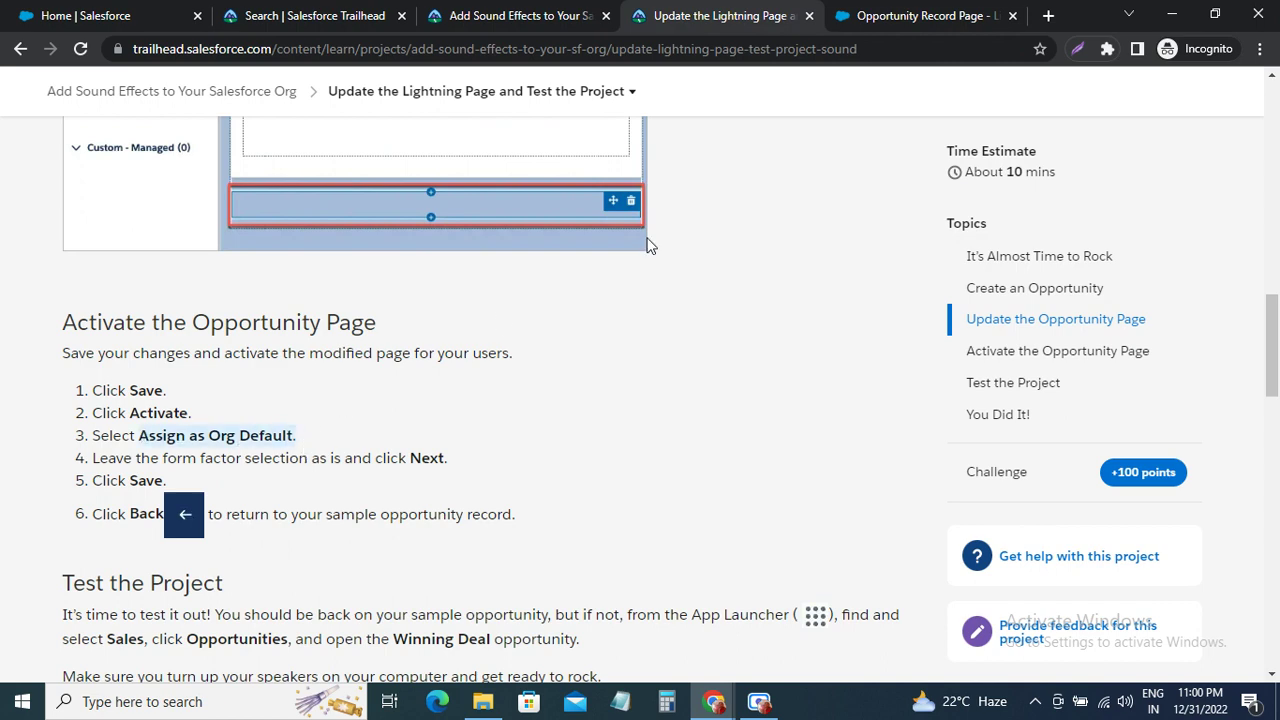
pyautogui.click(920, 15)
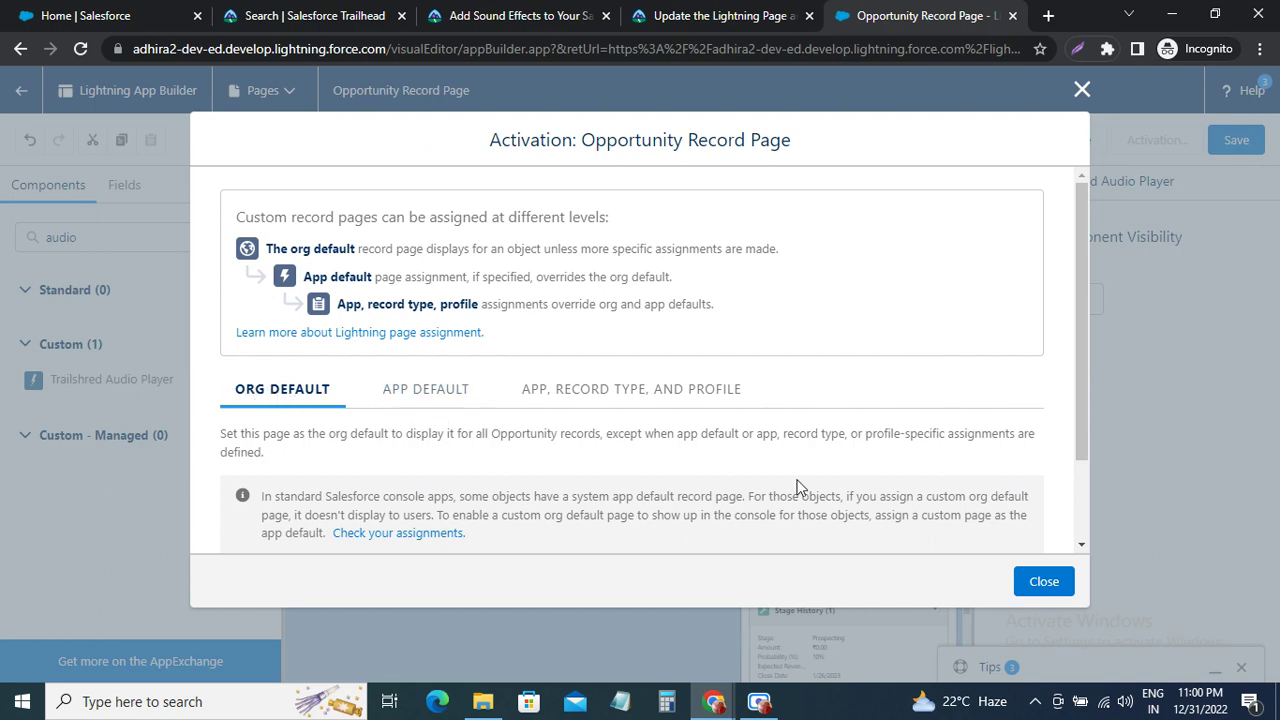
pyautogui.click(750, 15)
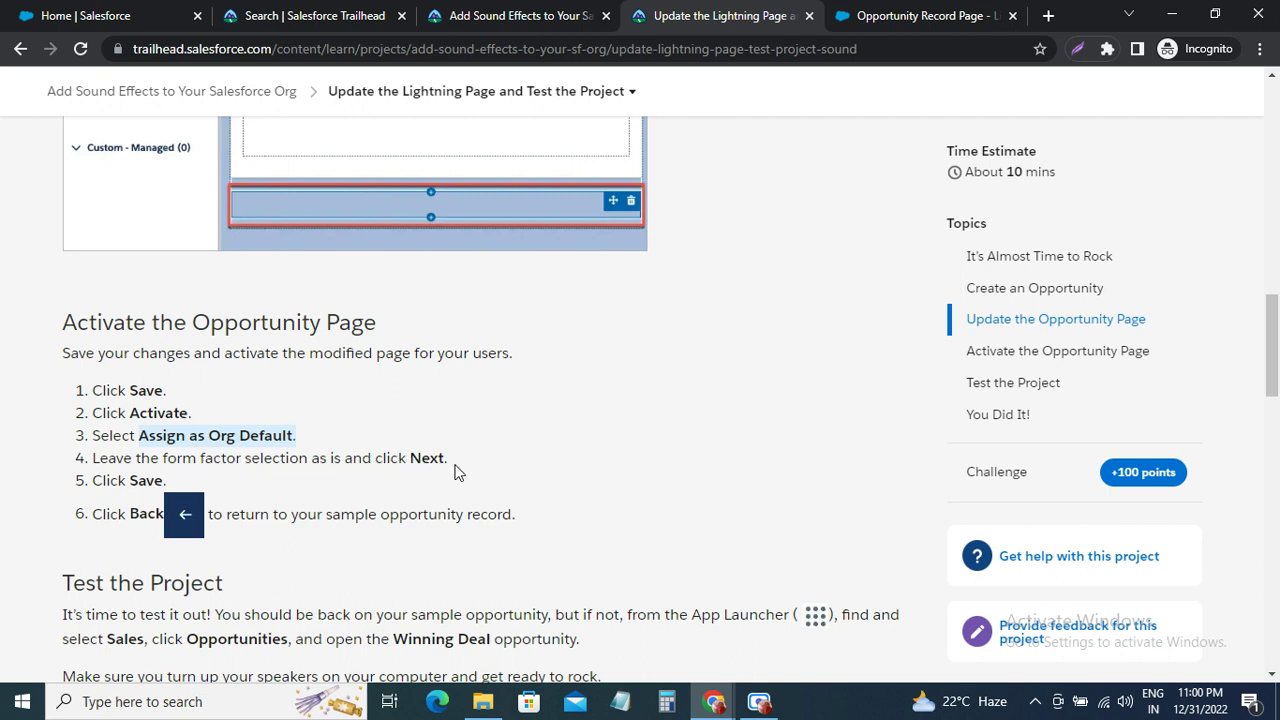
pyautogui.click(913, 17)
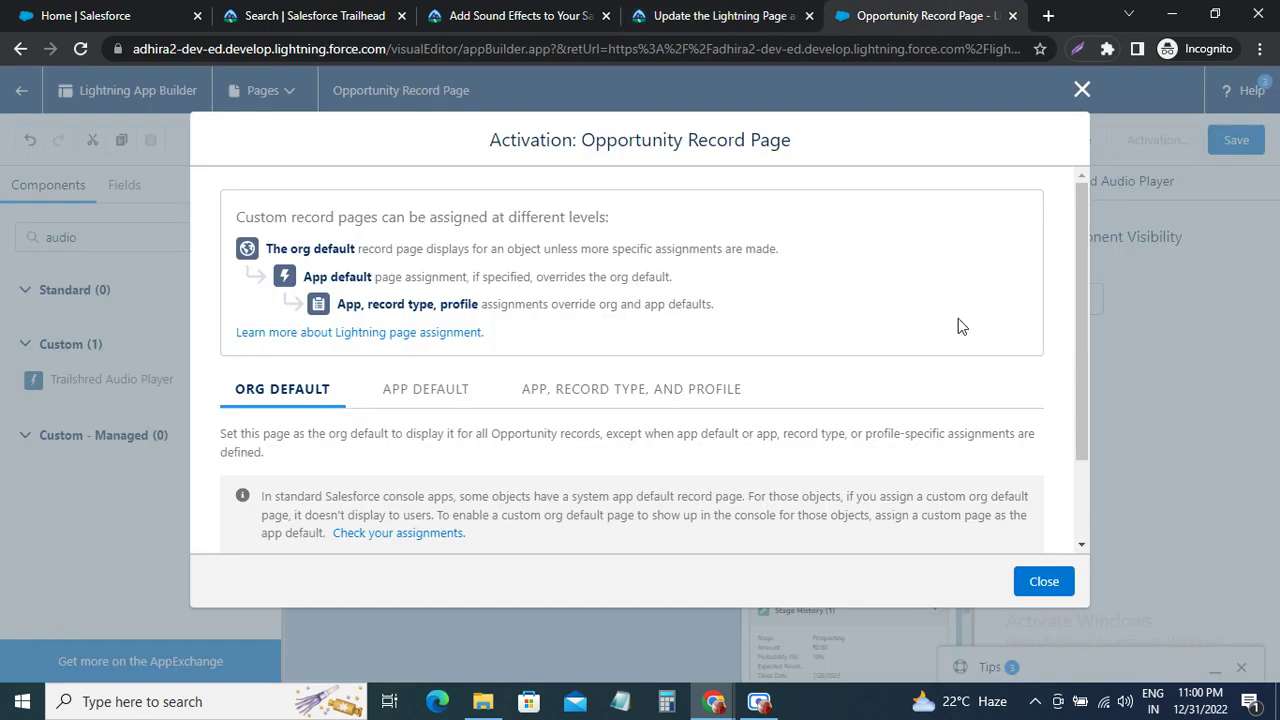
pyautogui.scroll(-2, 808, 497)
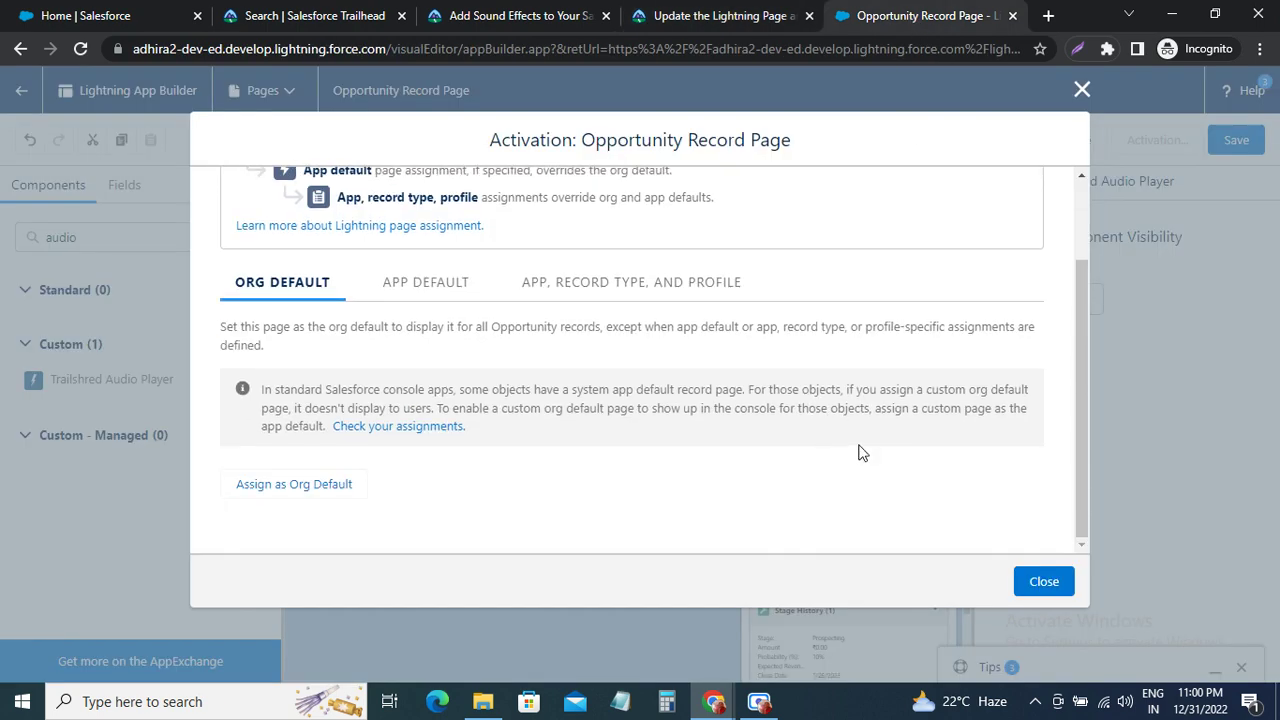
pyautogui.scroll(1, 808, 448)
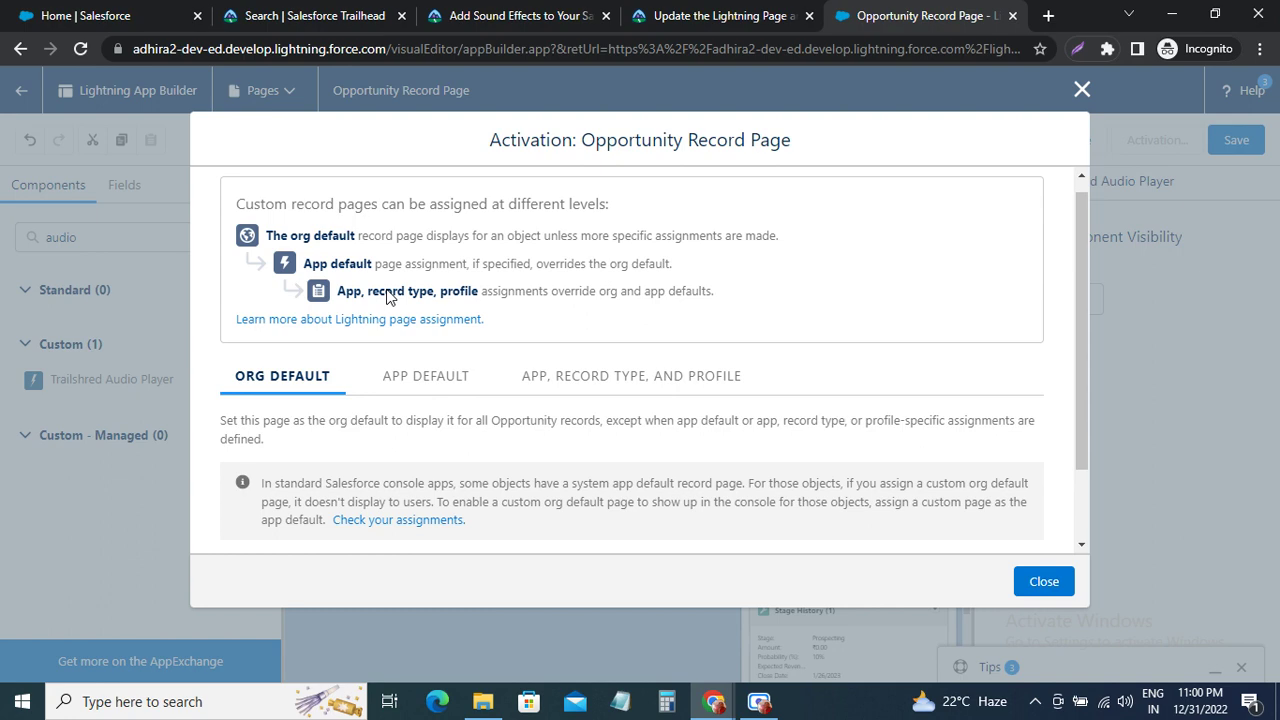
pyautogui.click(686, 14)
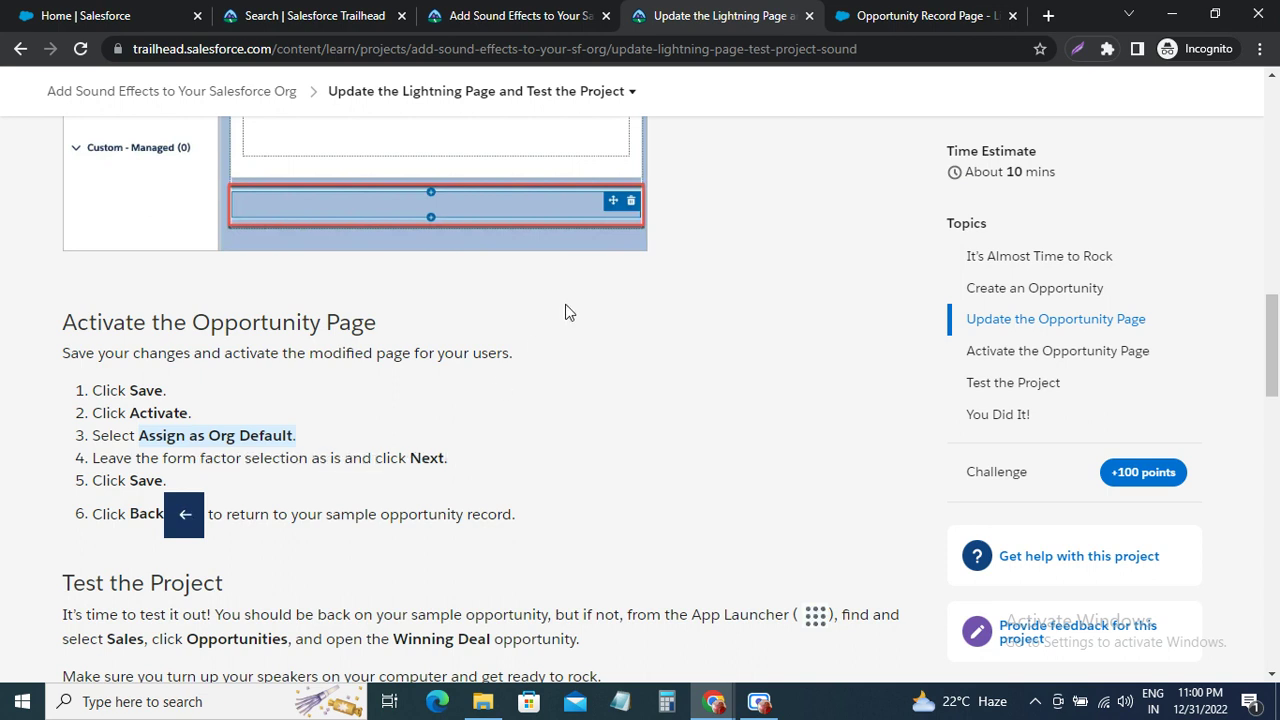
# Assign the Opportunity Record Page as the org default for the Desktop form factor and save the assignment
pyautogui.click(878, 20)
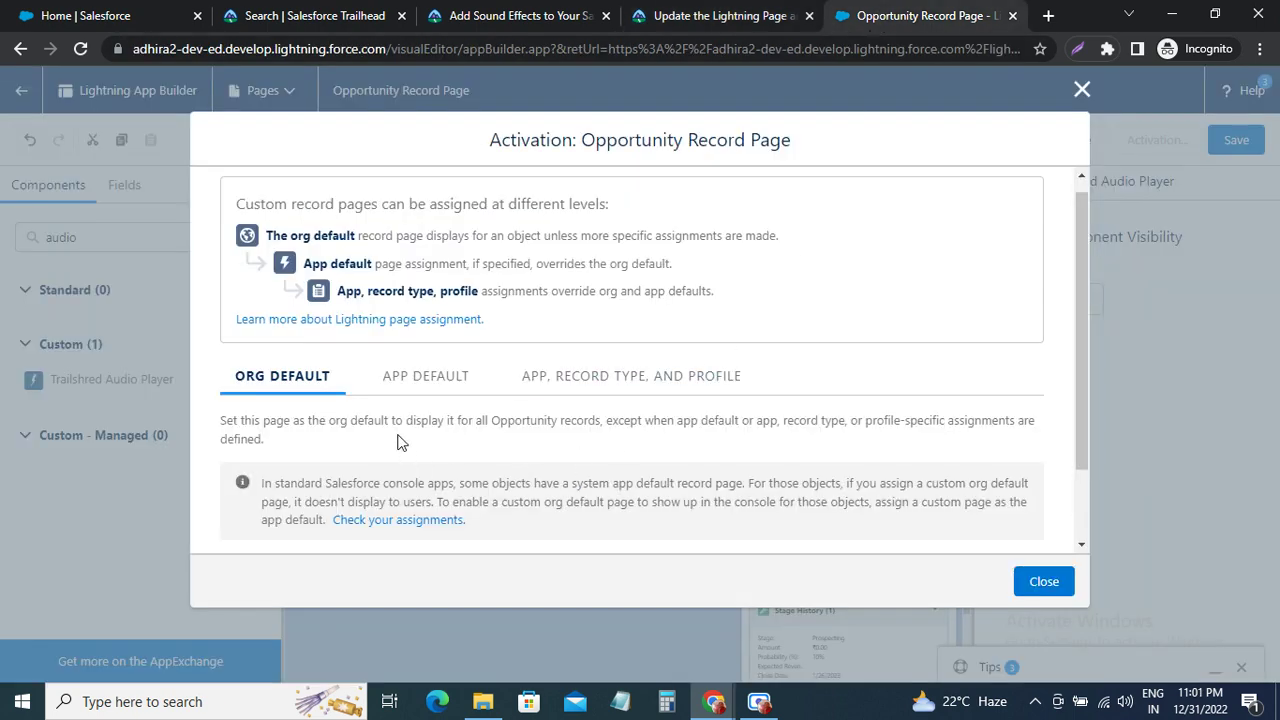
pyautogui.scroll(-1, 479, 438)
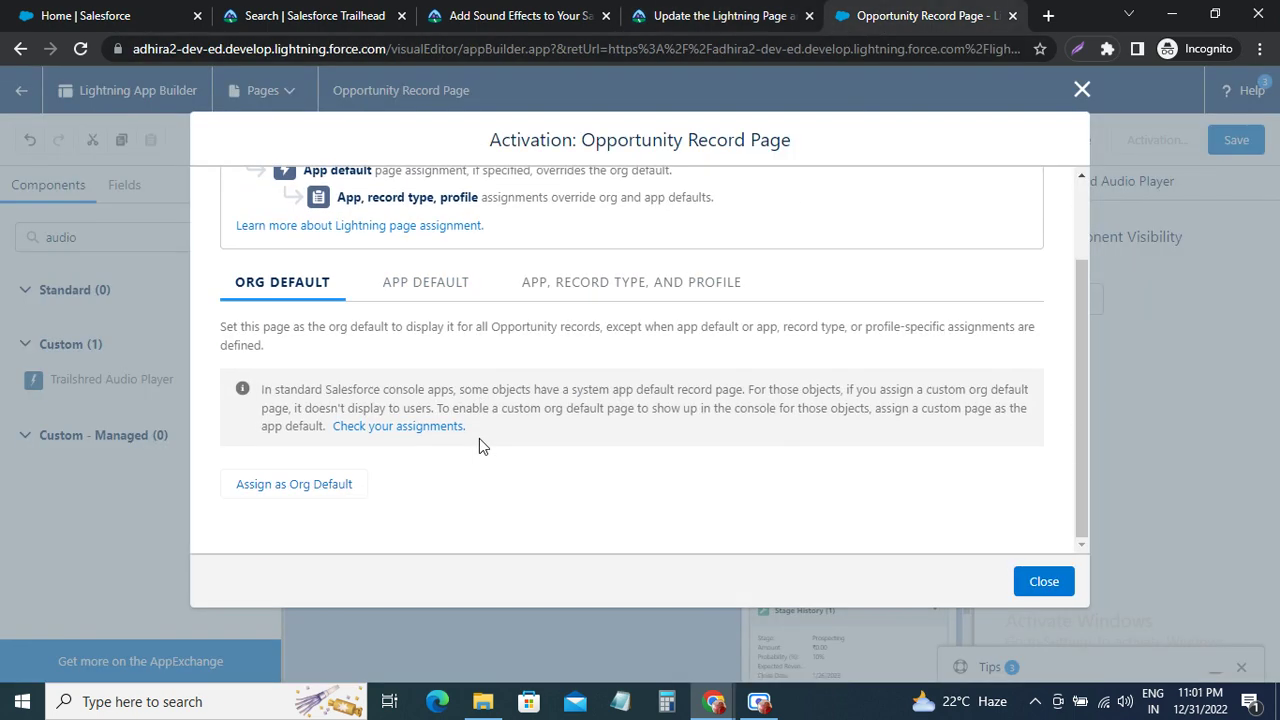
pyautogui.click(294, 490)
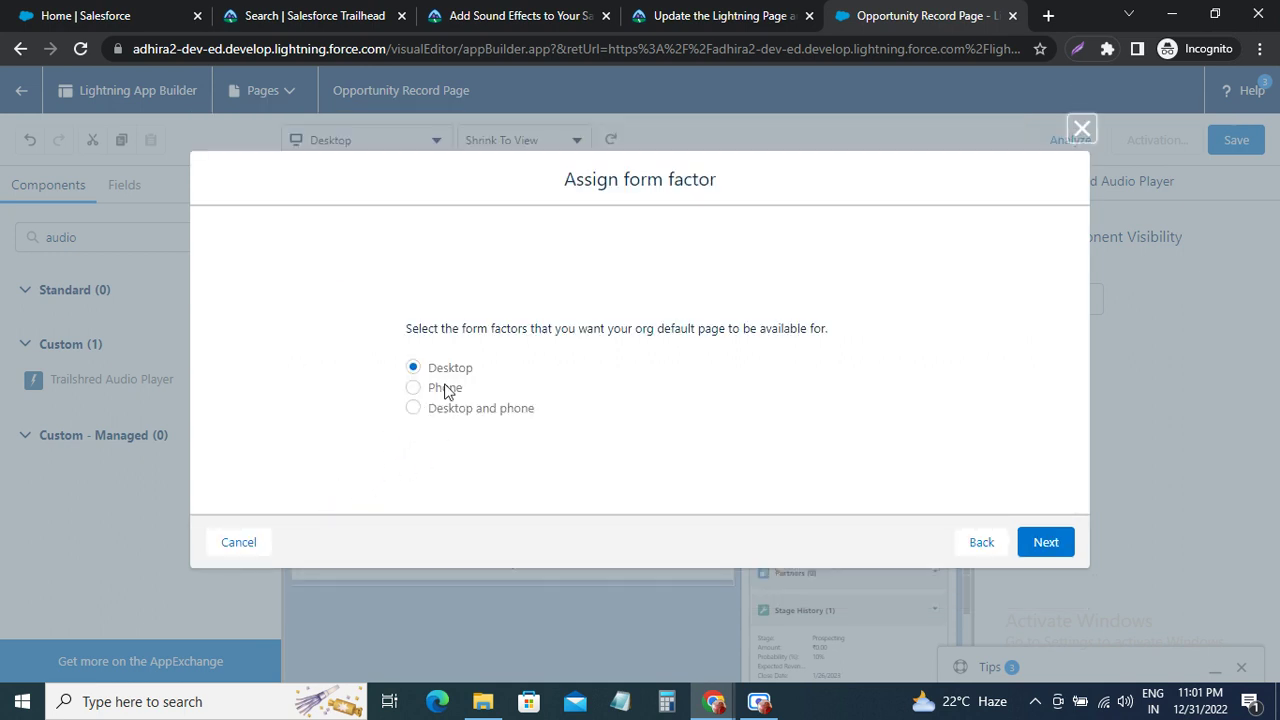
pyautogui.click(1062, 545)
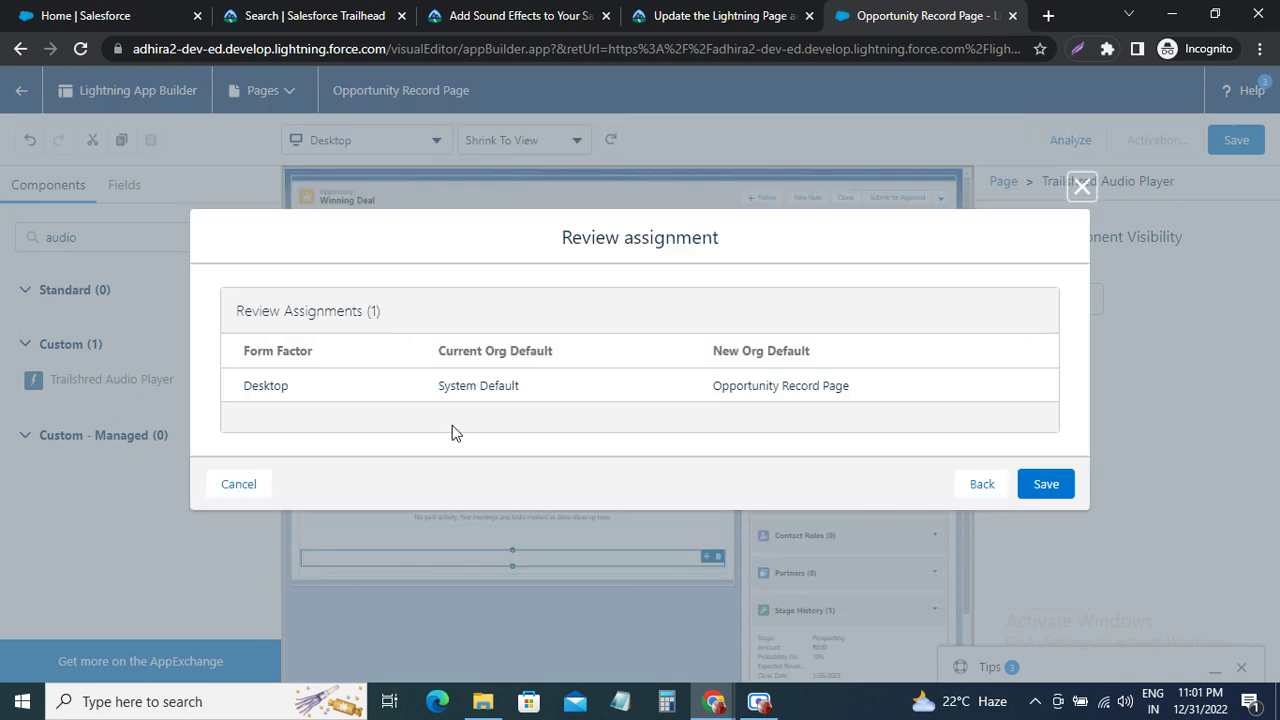
pyautogui.click(1040, 486)
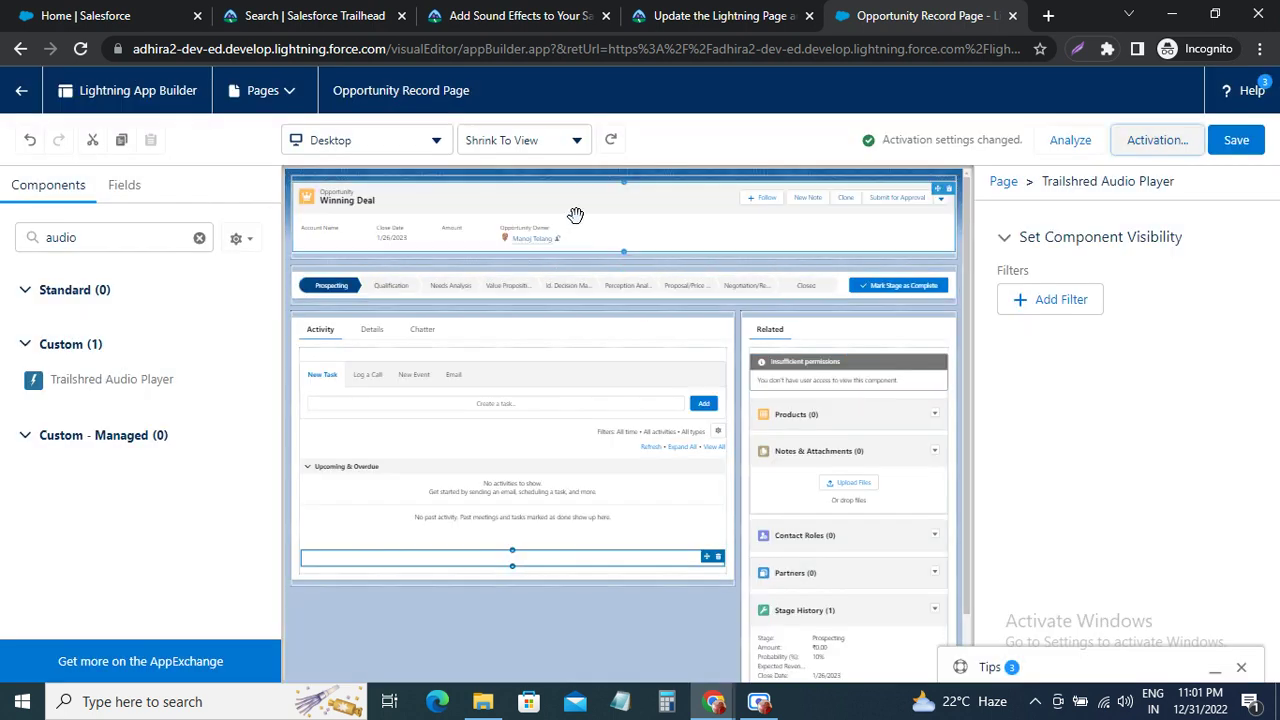
# Check the last activation instruction in Trailhead and return from Lightning App Builder to the sample opportunity record
pyautogui.click(729, 16)
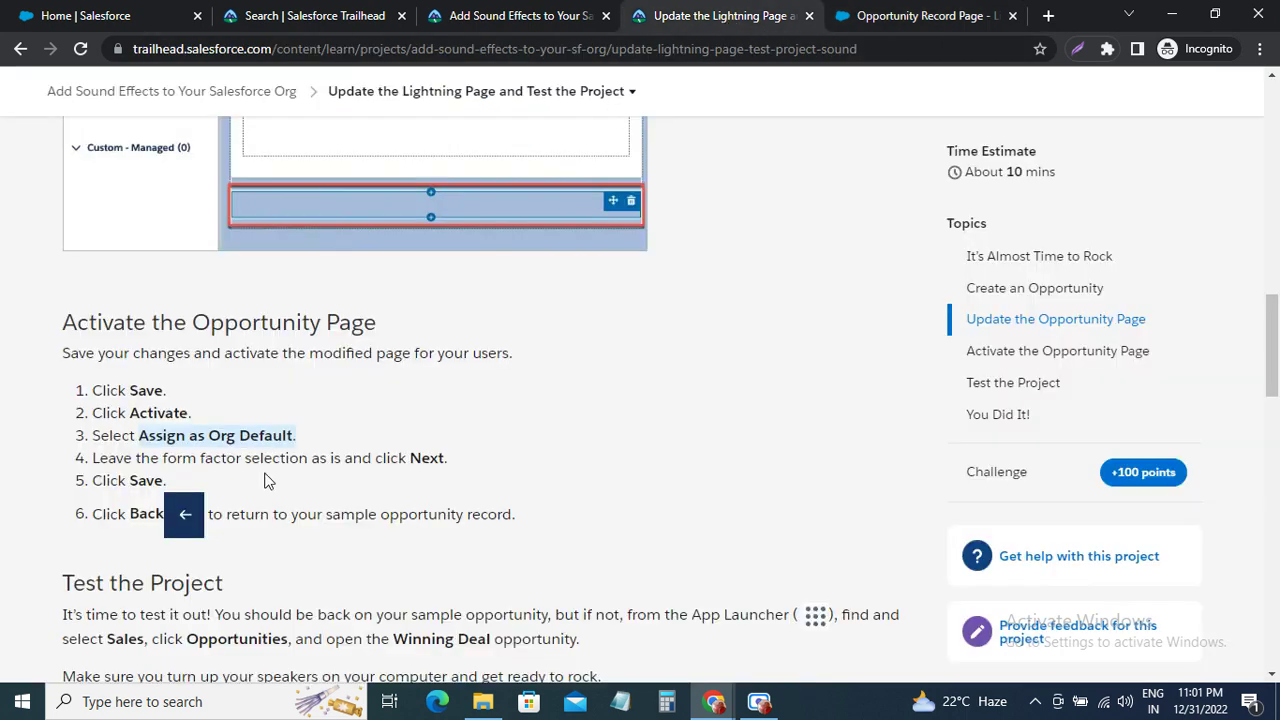
pyautogui.scroll(-1, 233, 457)
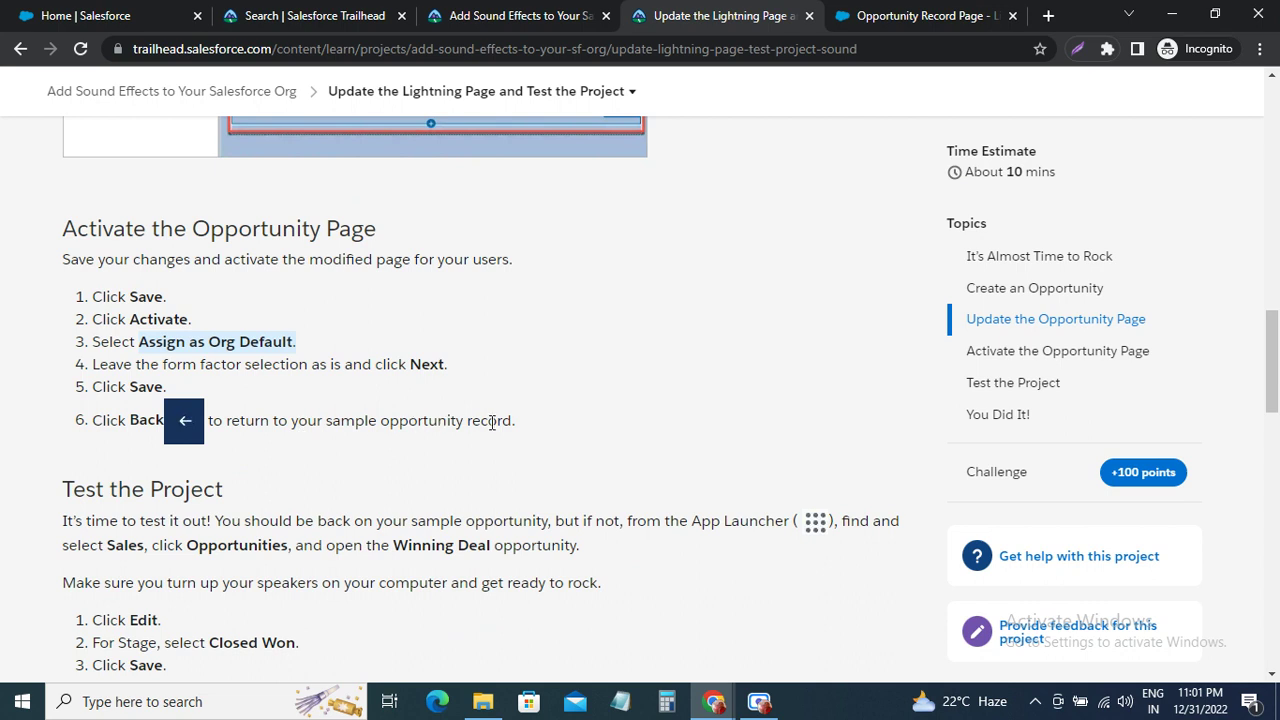
pyautogui.click(933, 14)
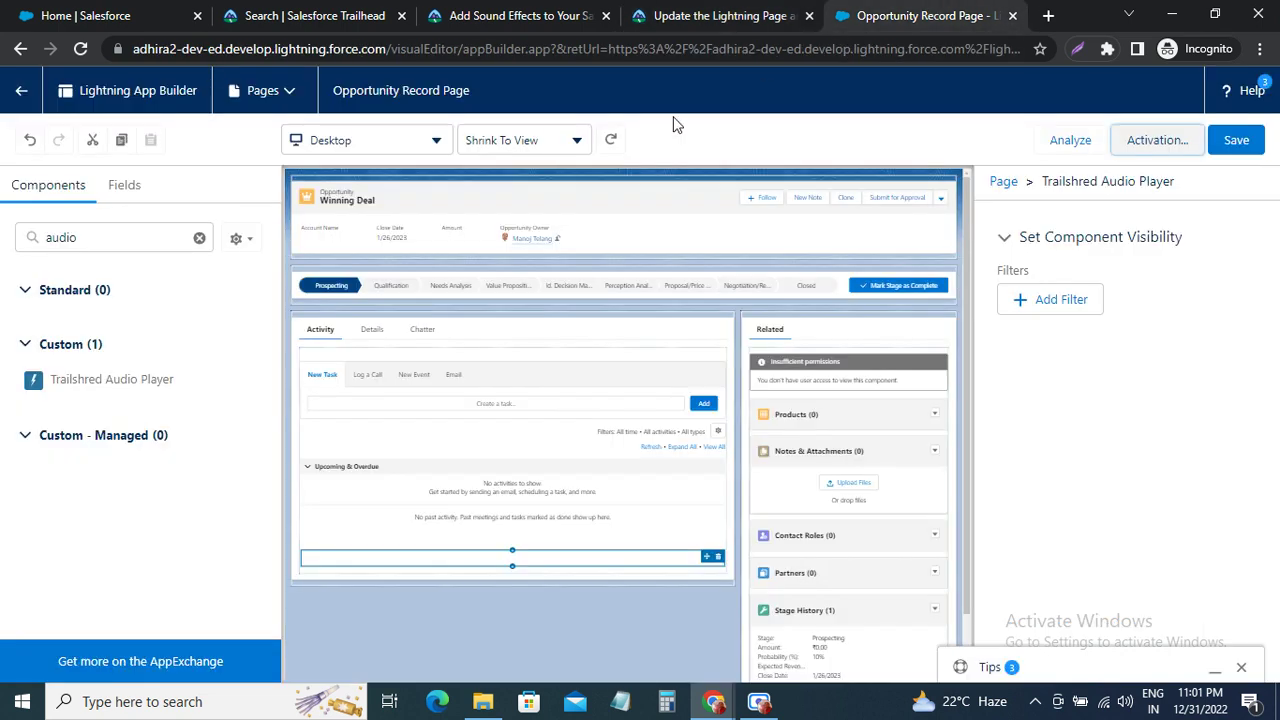
pyautogui.click(24, 95)
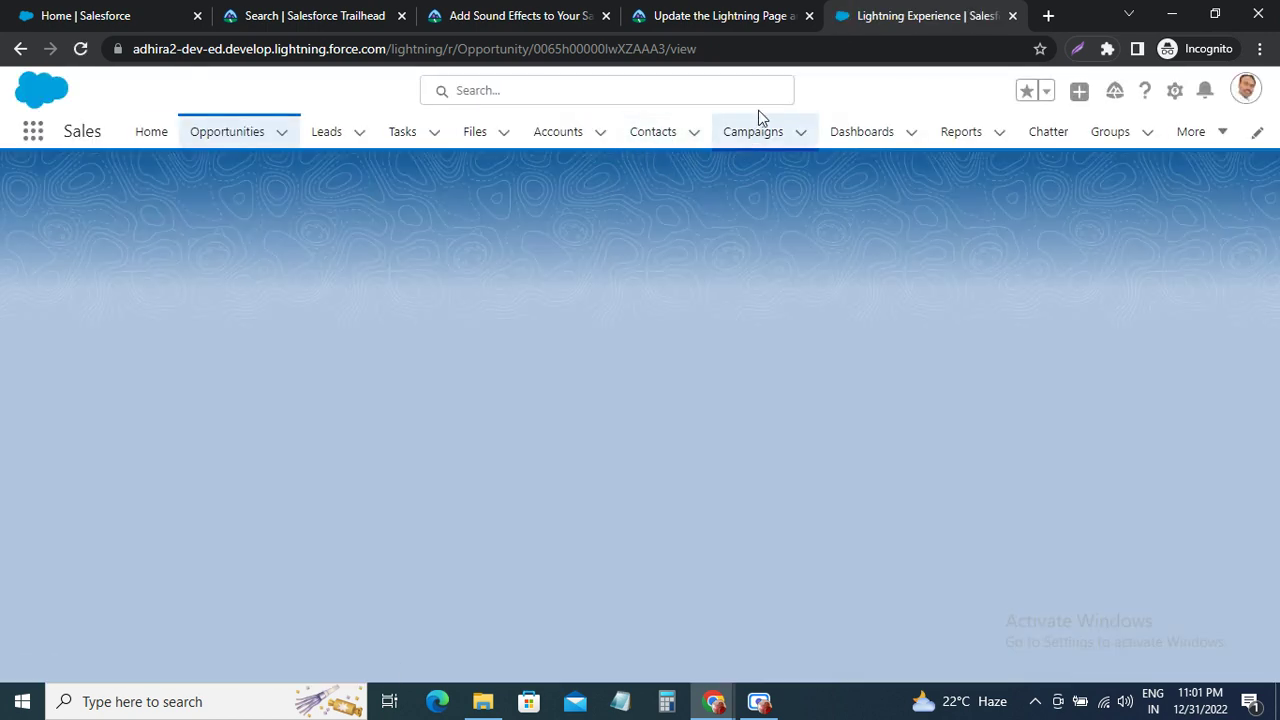
# Read Trailhead's Test the Project instructions and compare the named opportunity with the open Salesforce record
pyautogui.click(714, 15)
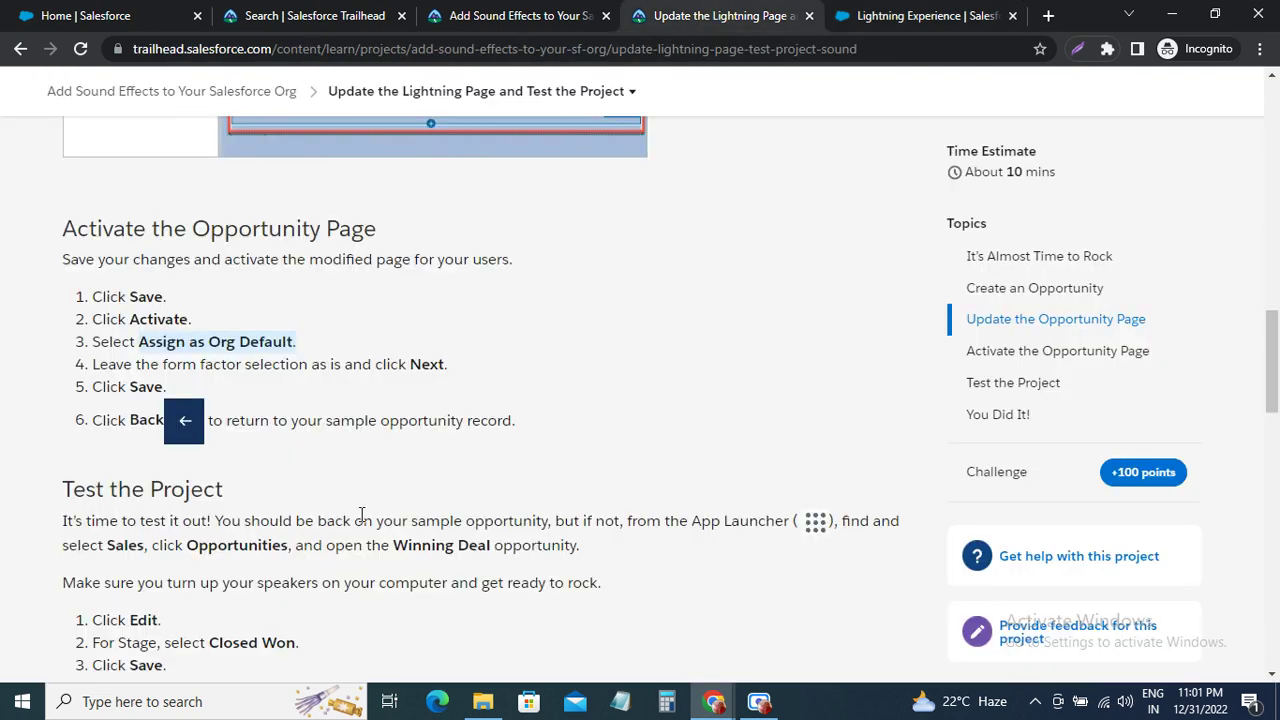
pyautogui.scroll(-2, 250, 460)
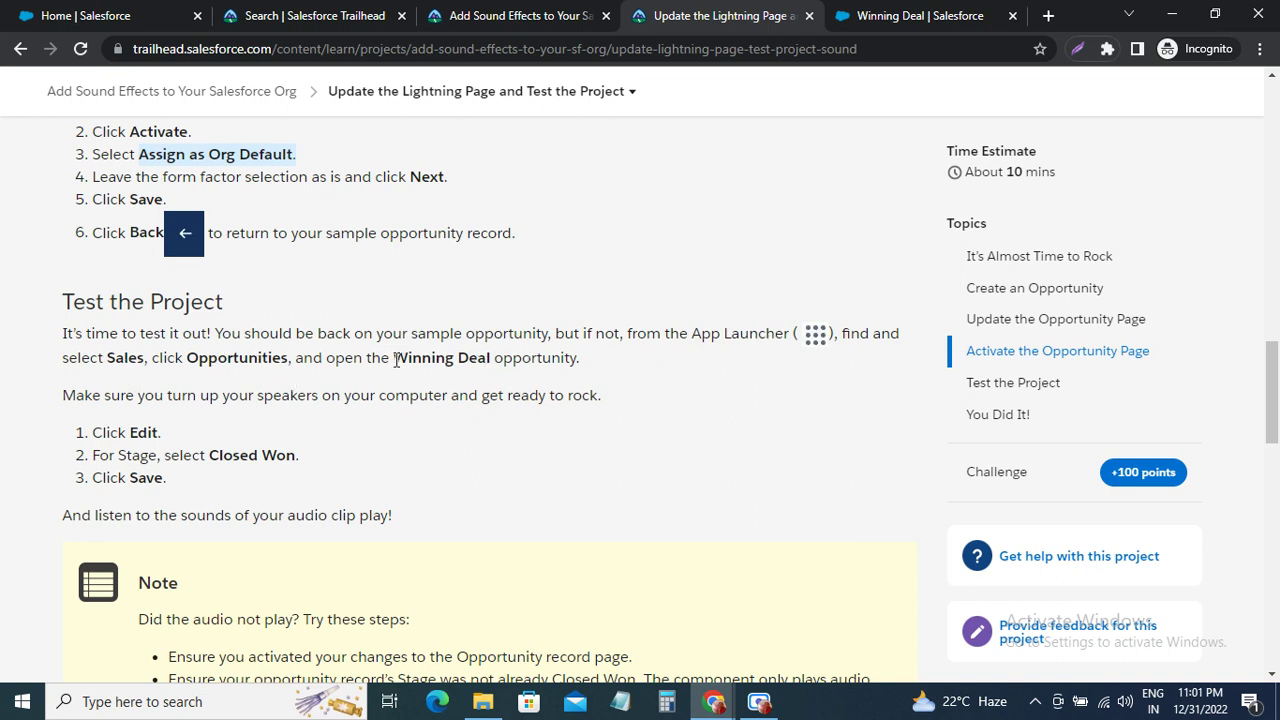
pyautogui.moveTo(388, 361); pyautogui.dragTo(486, 357)
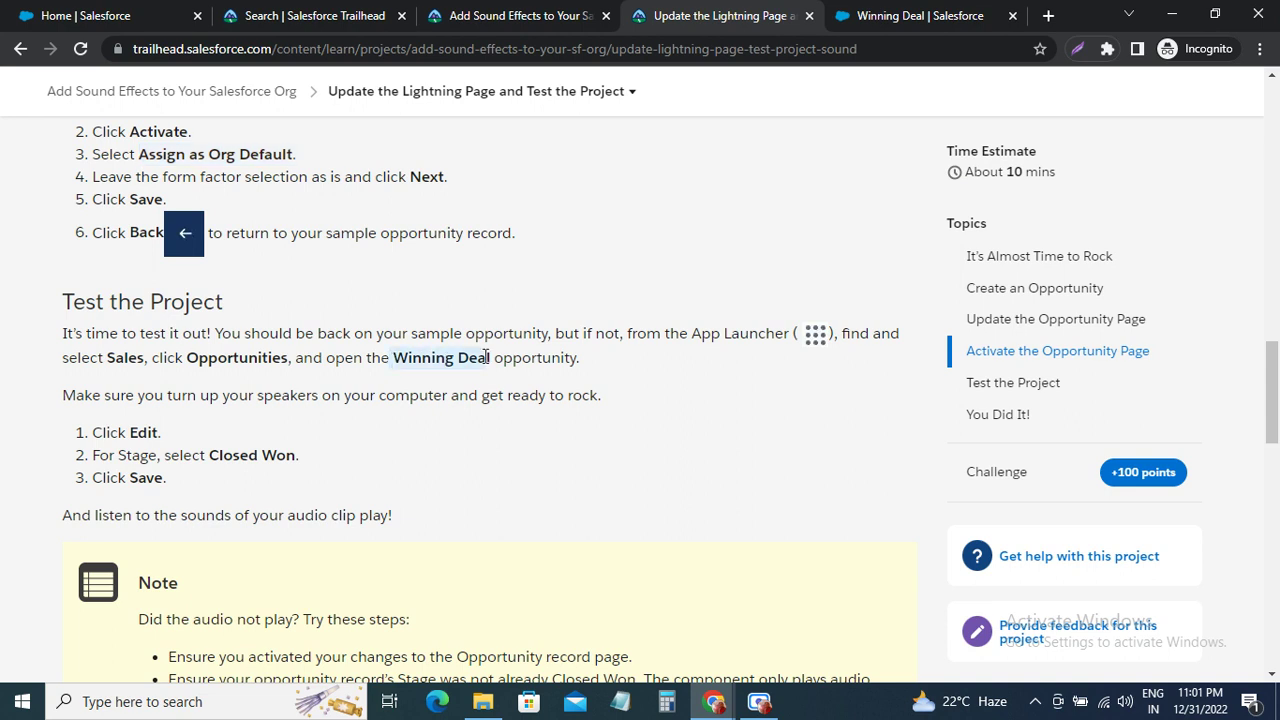
pyautogui.click(862, 24)
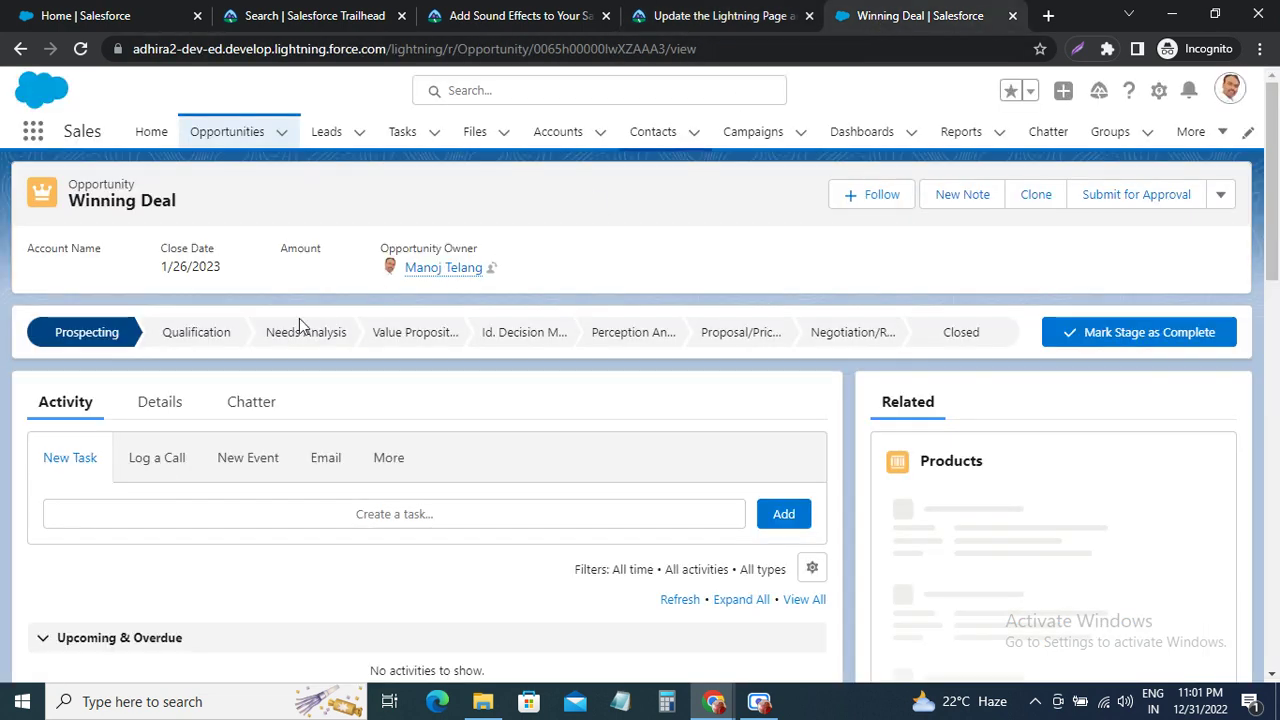
# Look through the Recently Viewed opportunities list for the opportunity named in Trailhead's Test the Project instructions
pyautogui.click(232, 140)
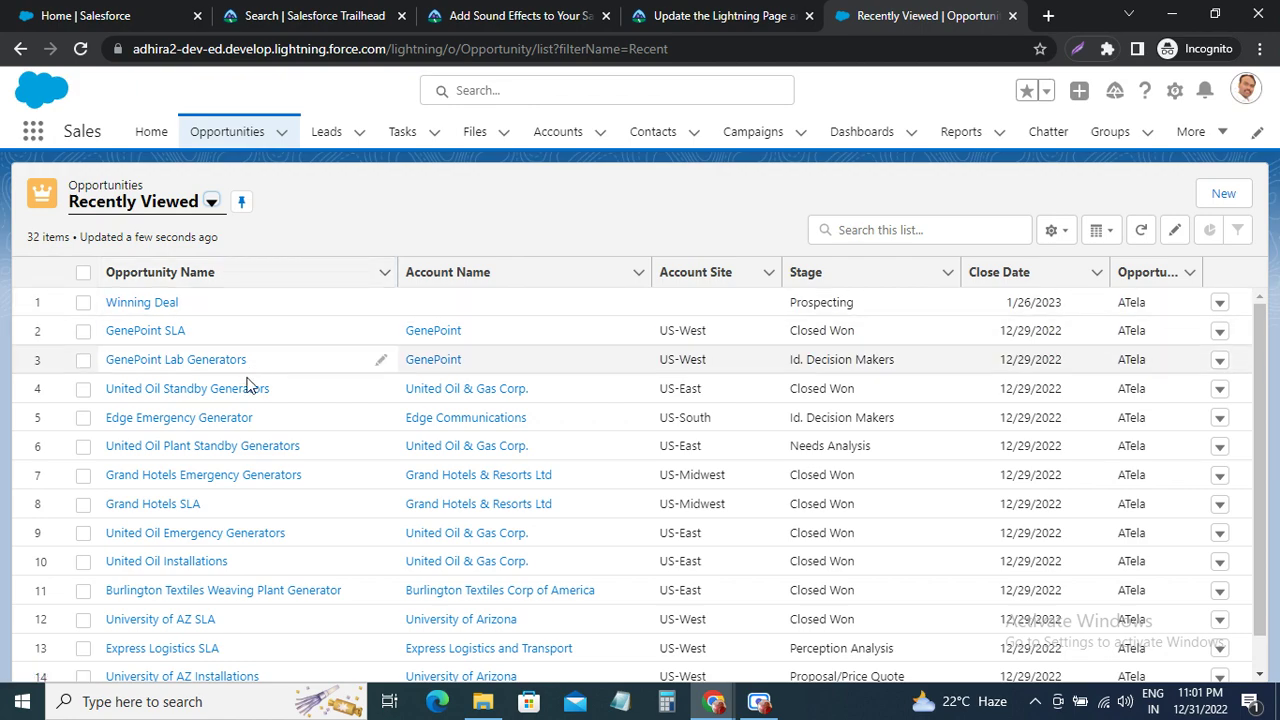
pyautogui.scroll(-1, 249, 380)
pyautogui.scroll(-3, 245, 413)
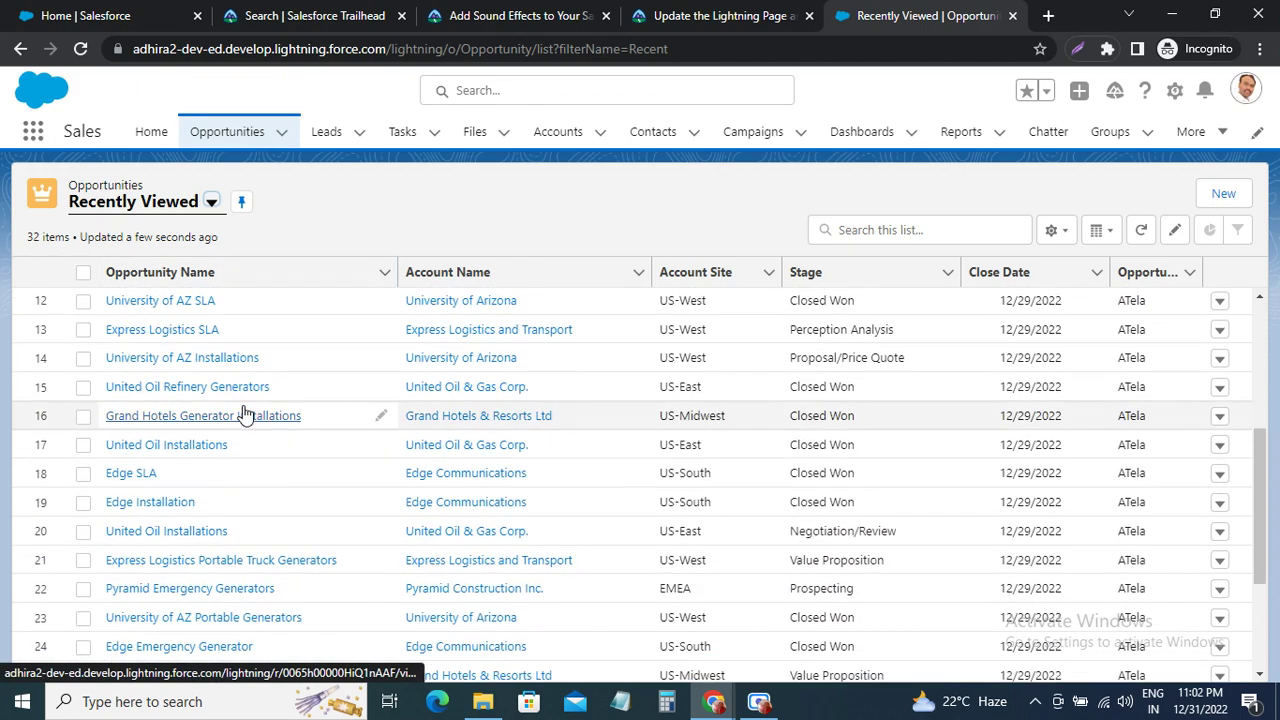
pyautogui.scroll(-2, 245, 413)
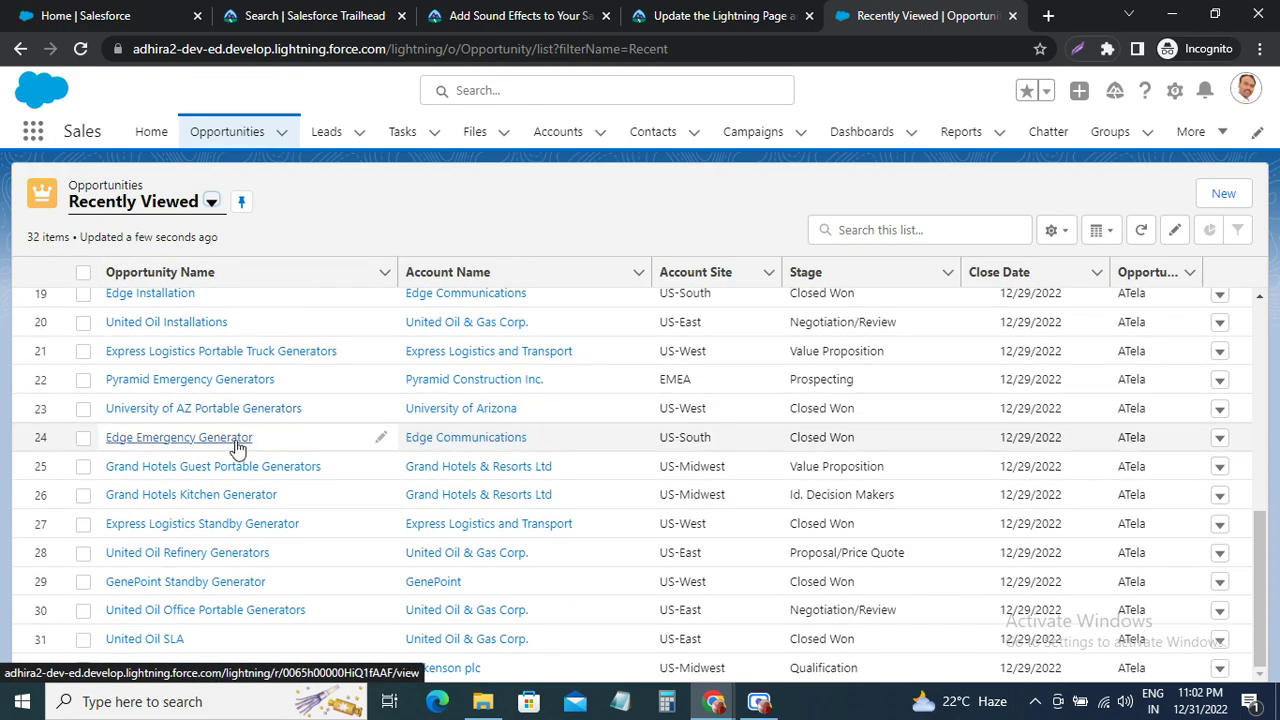
pyautogui.scroll(1, 288, 476)
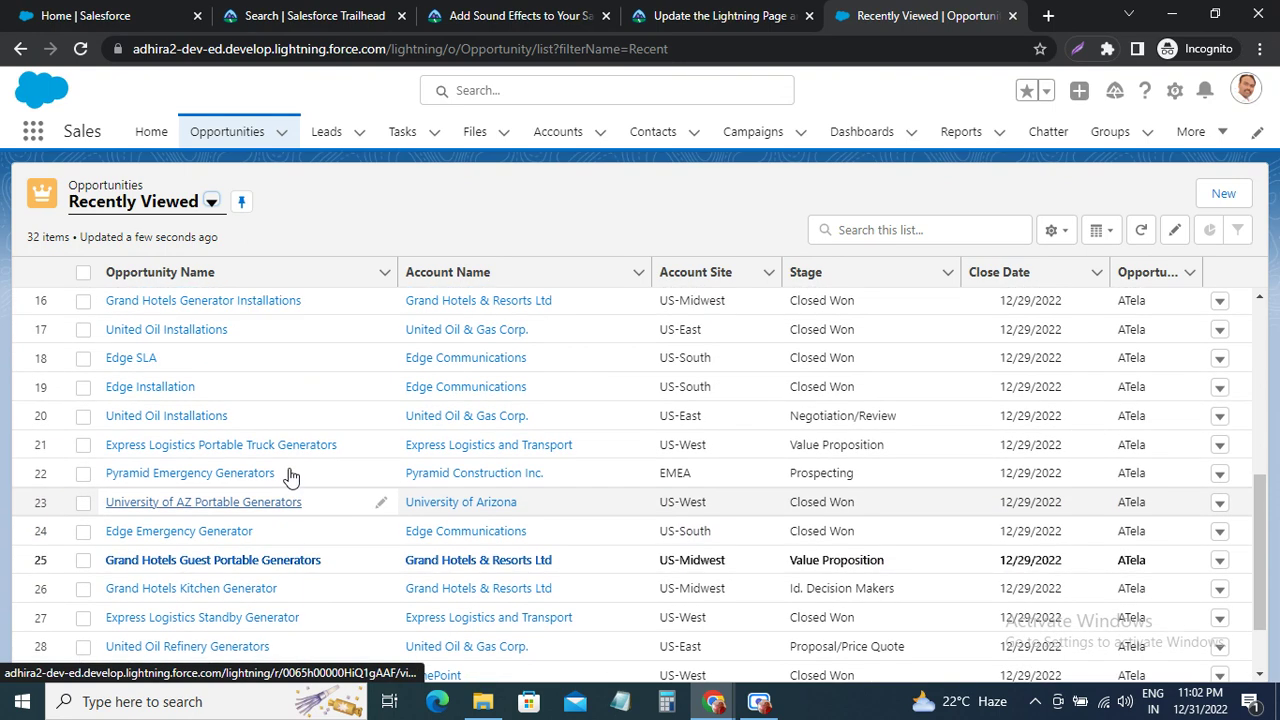
pyautogui.click(667, 18)
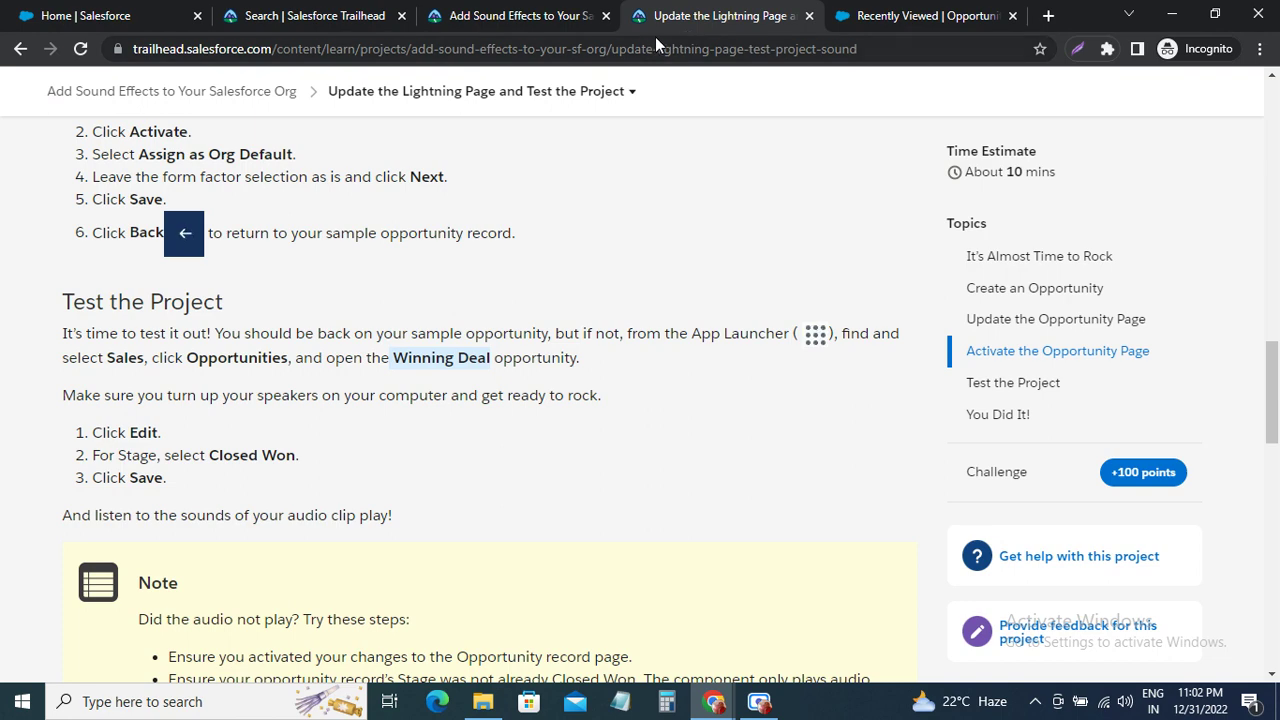
pyautogui.click(918, 16)
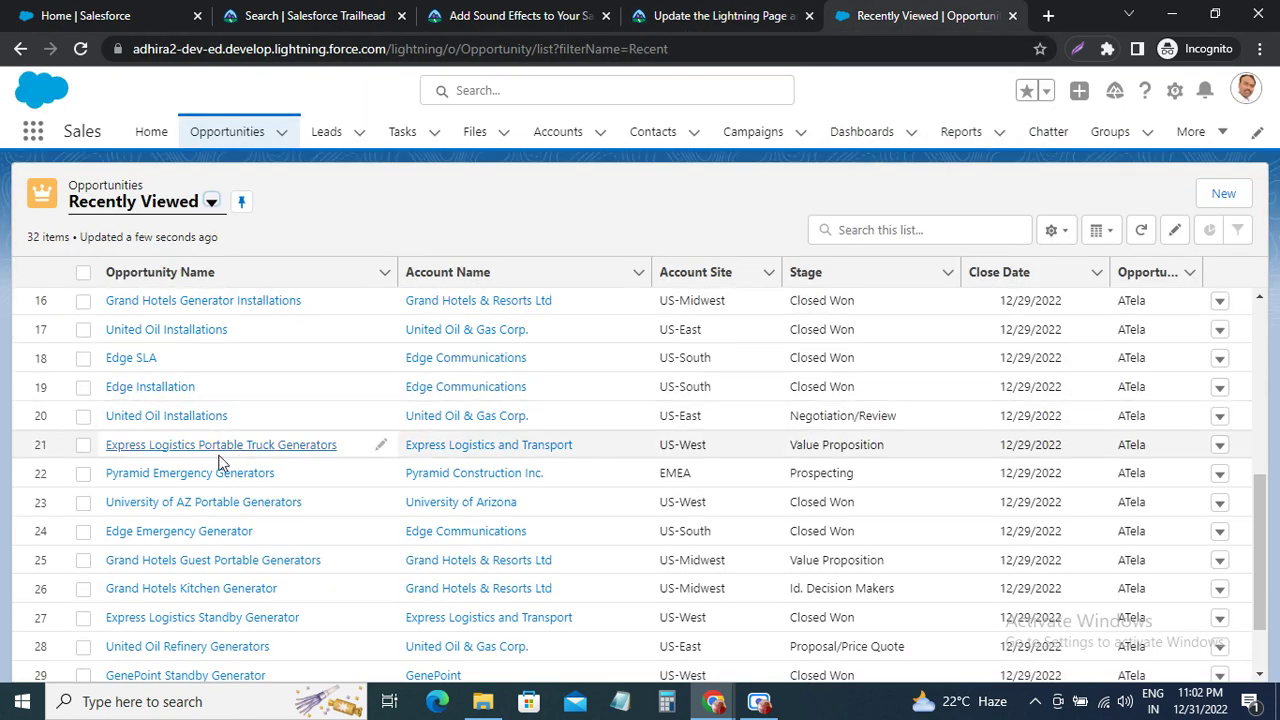
pyautogui.scroll(-1, 225, 420)
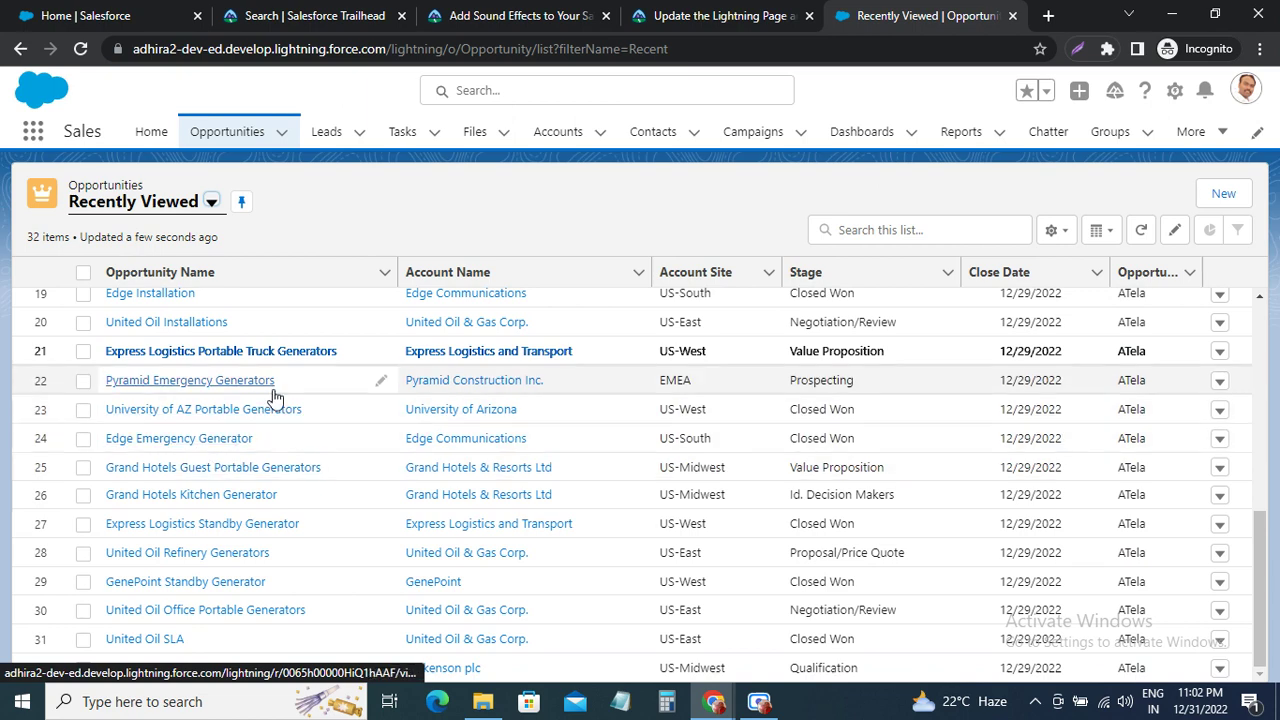
pyautogui.scroll(2, 277, 396)
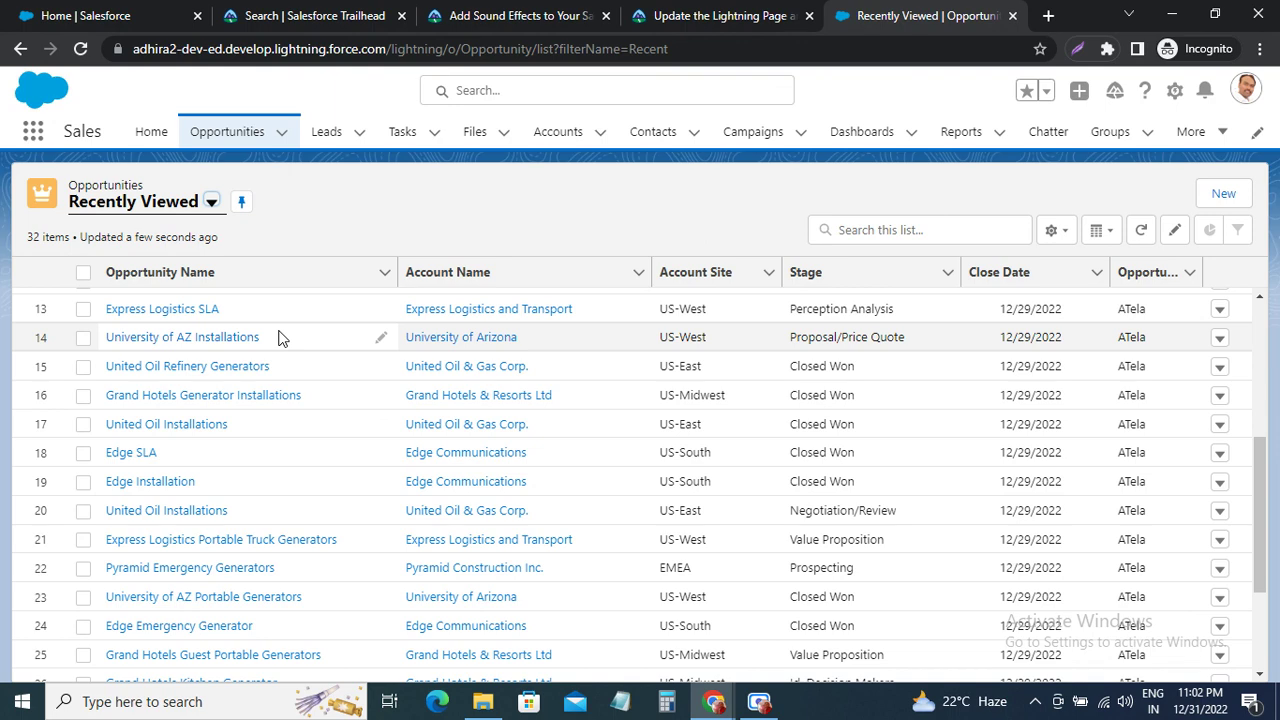
# Search the opportunities list for "win" and open the Winning Deal opportunity
pyautogui.click(848, 229)
pyautogui.write('win')
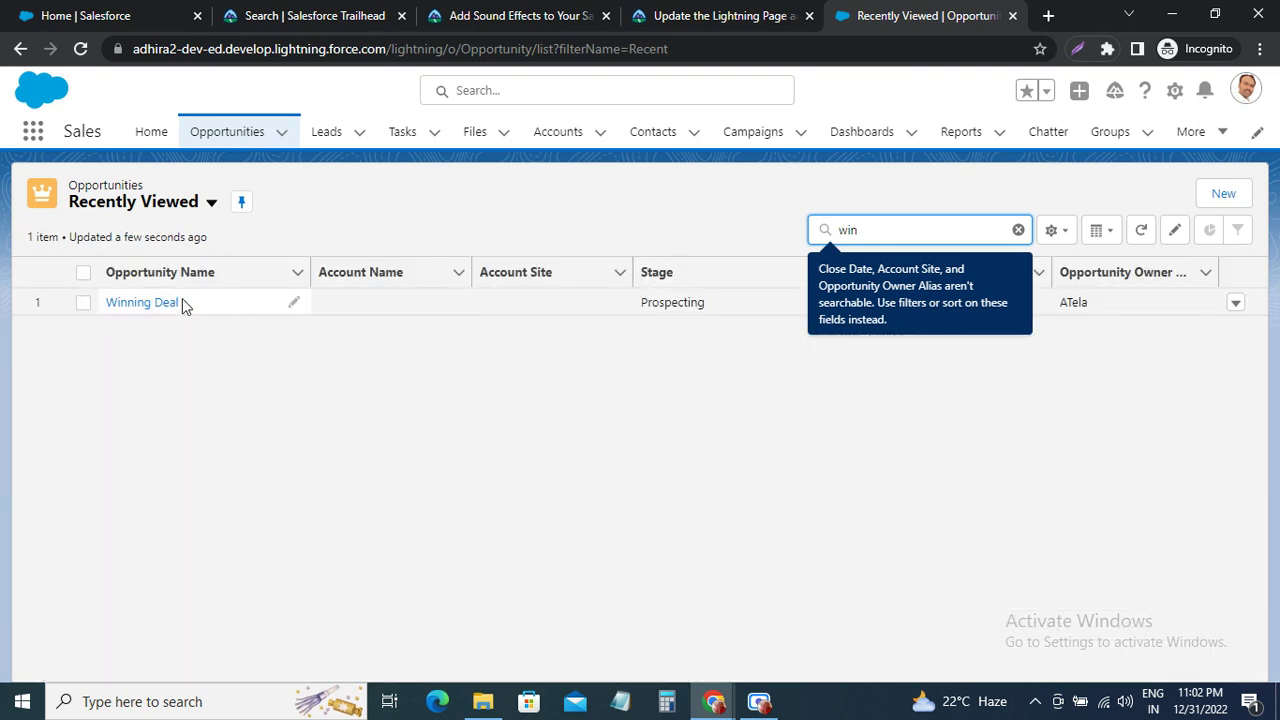
pyautogui.rightClick(152, 305)
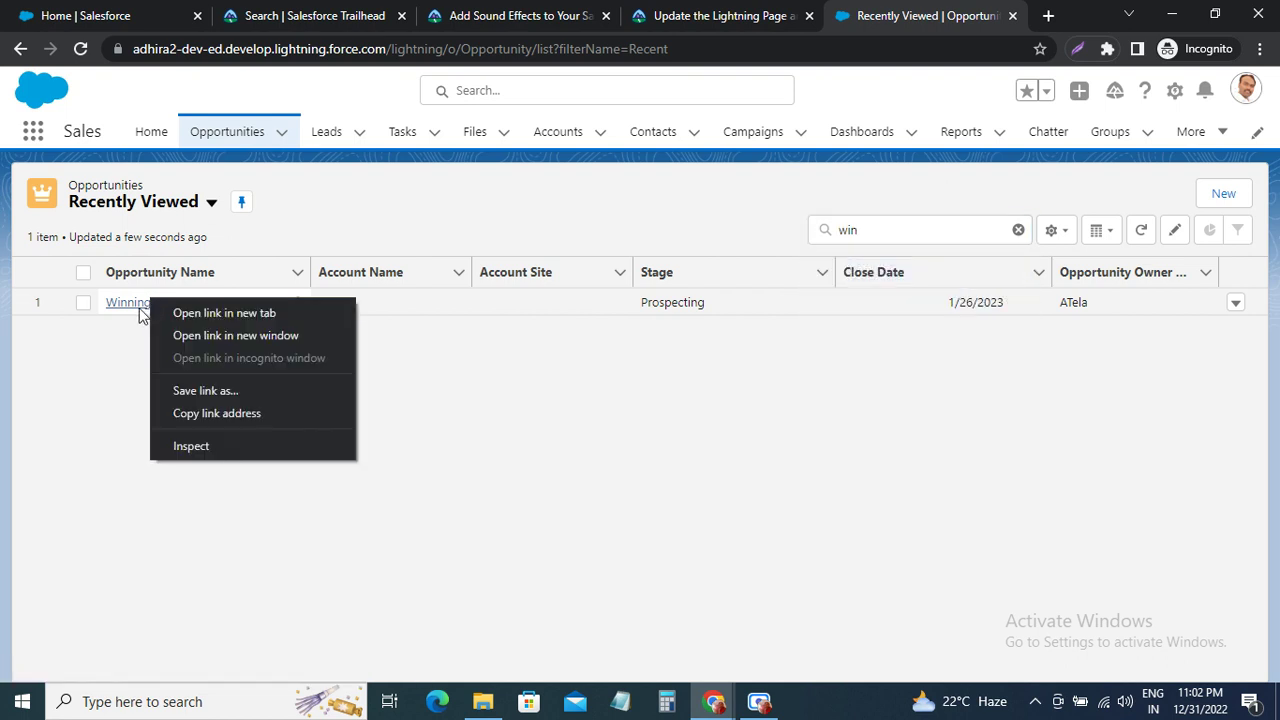
pyautogui.click(134, 304)
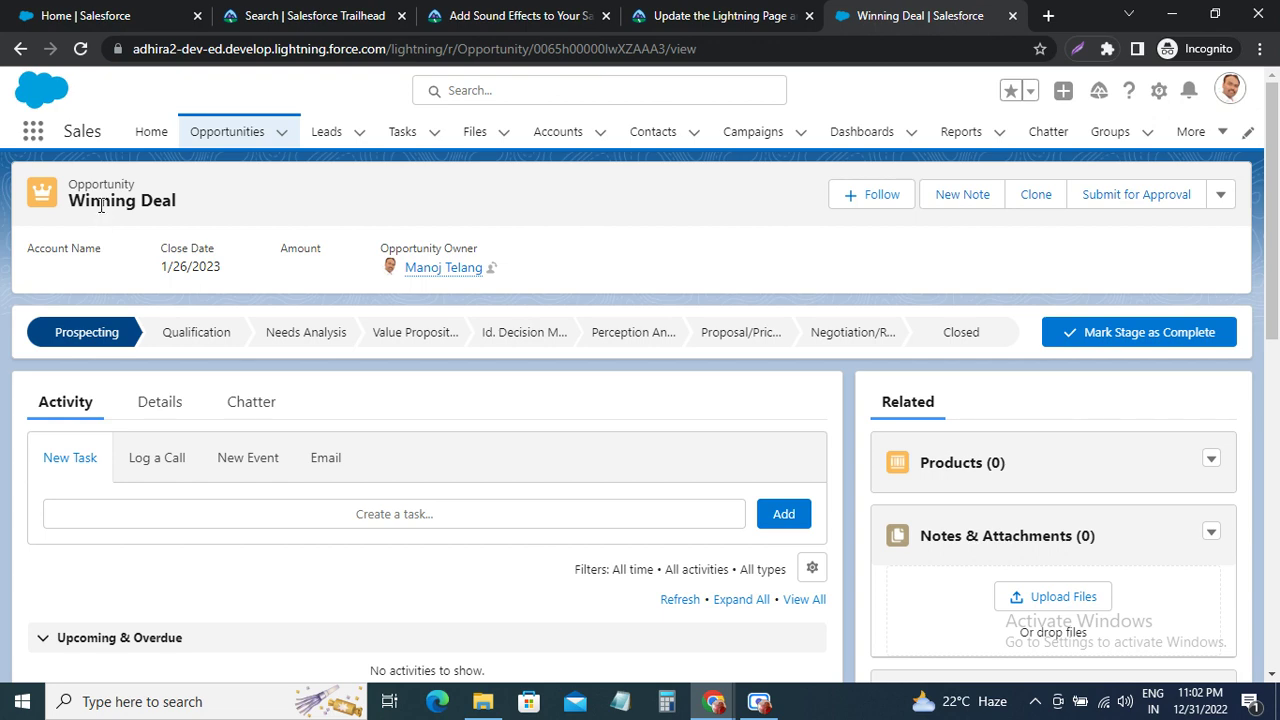
# Check the speaker instruction in Trailhead's Test the Project section and turn up the computer's speaker volume
pyautogui.click(689, 18)
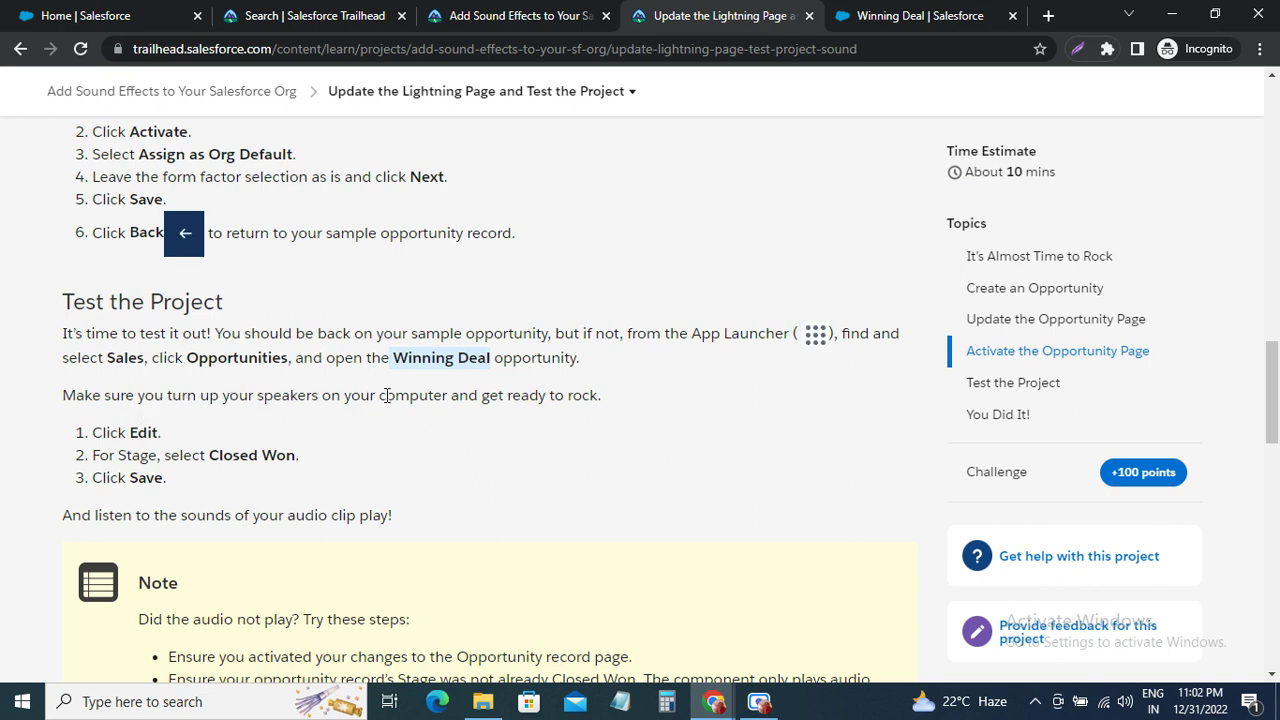
pyautogui.click(1124, 703)
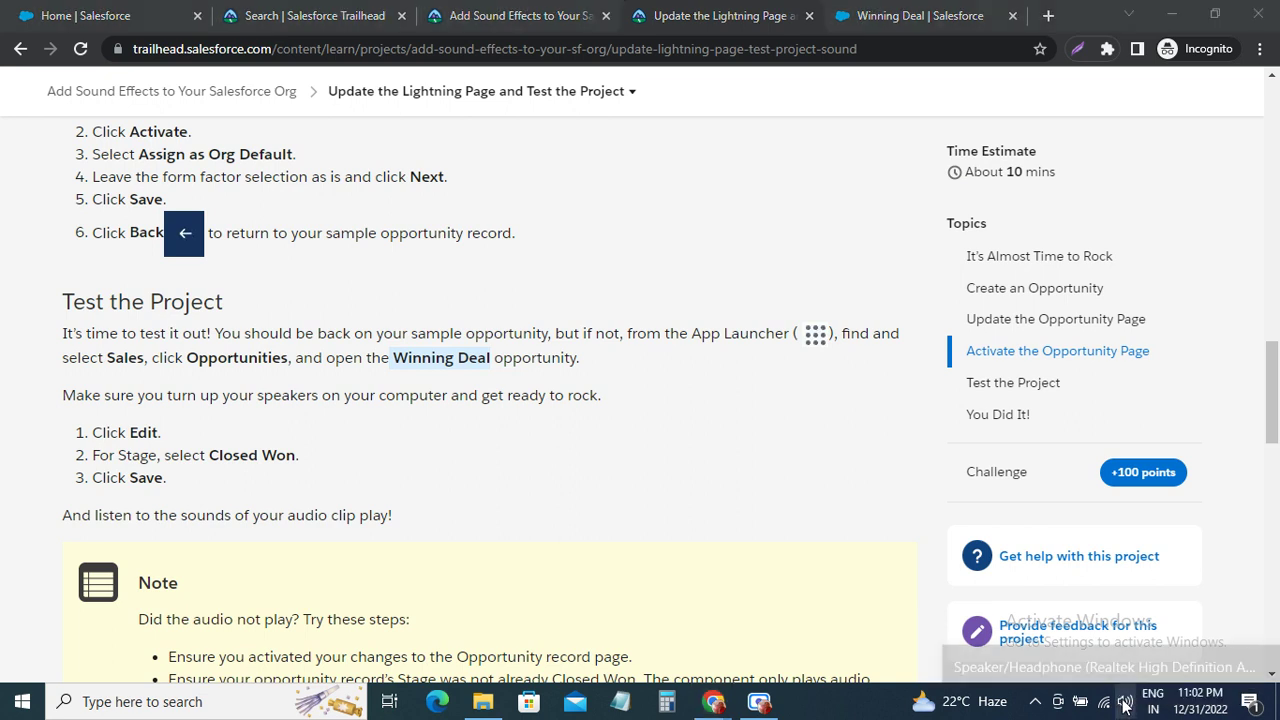
pyautogui.moveTo(1190, 655); pyautogui.dragTo(1220, 655)
pyautogui.click(891, 549)
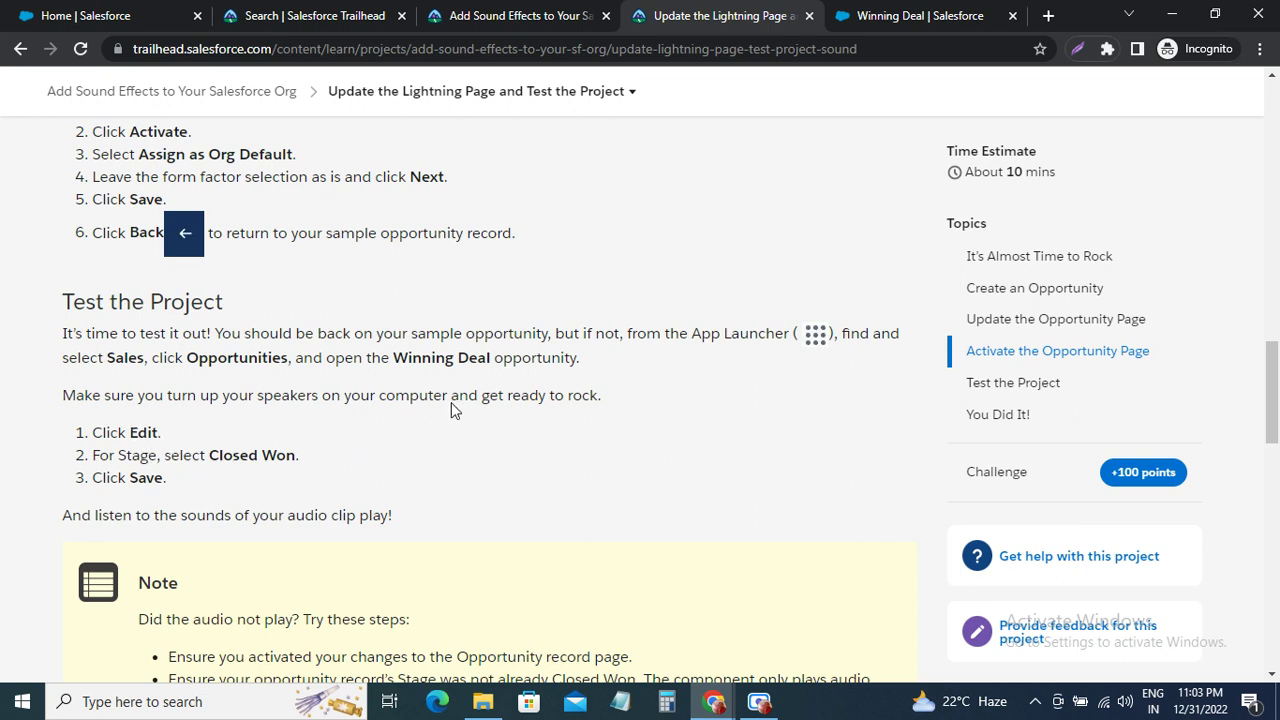
# Edit the Winning Deal opportunity in Salesforce and set its Stage to Closed Won, following Trailhead's Test the Project instructions
pyautogui.click(929, 17)
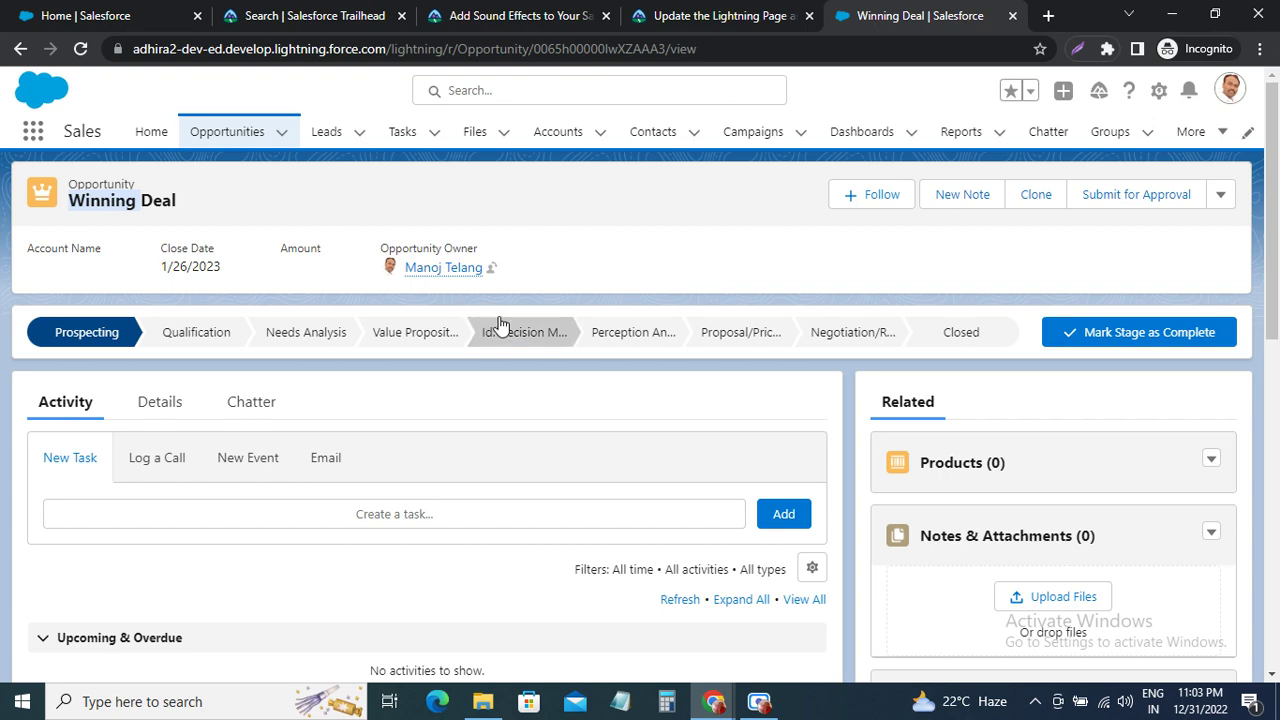
pyautogui.click(1224, 196)
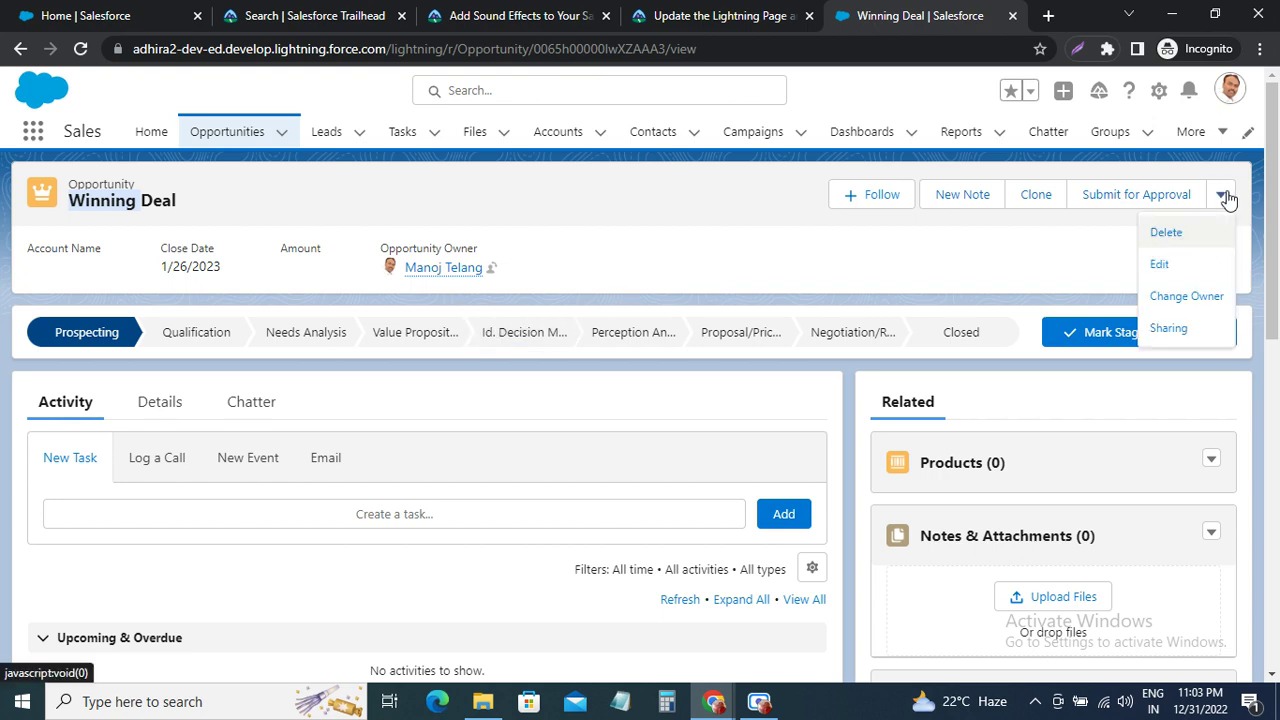
pyautogui.click(1159, 262)
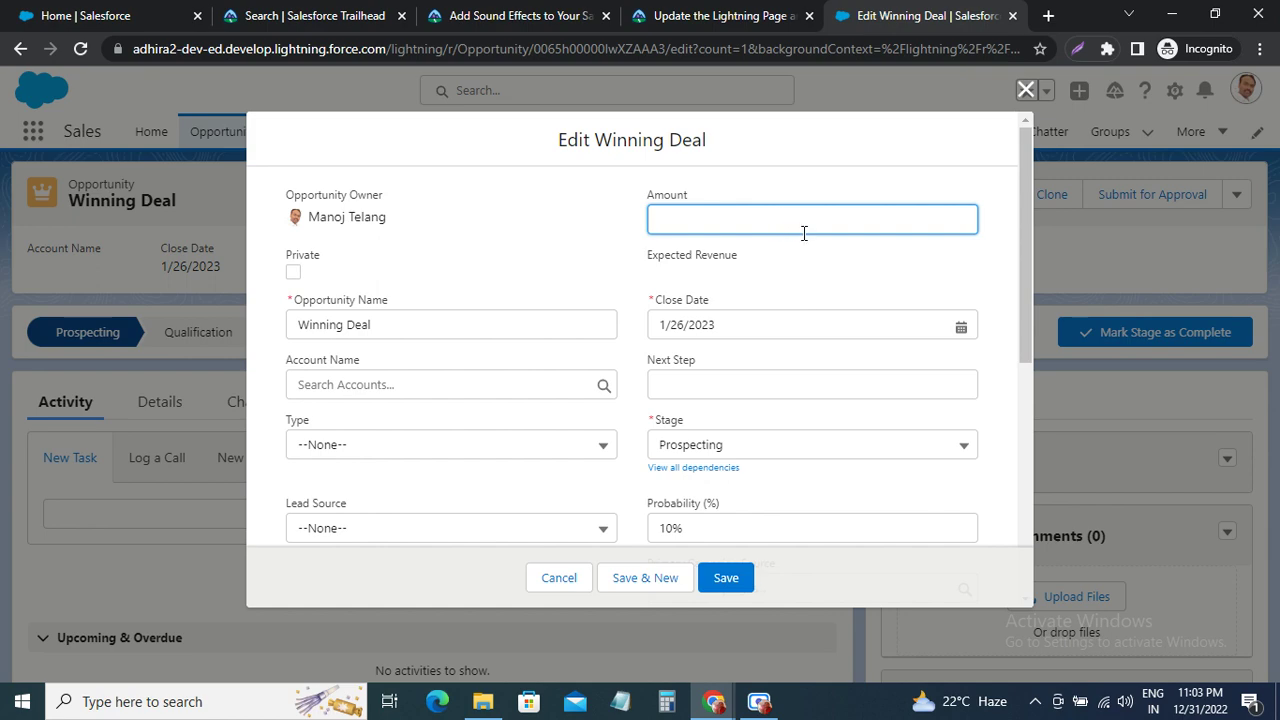
pyautogui.click(718, 18)
pyautogui.click(885, 15)
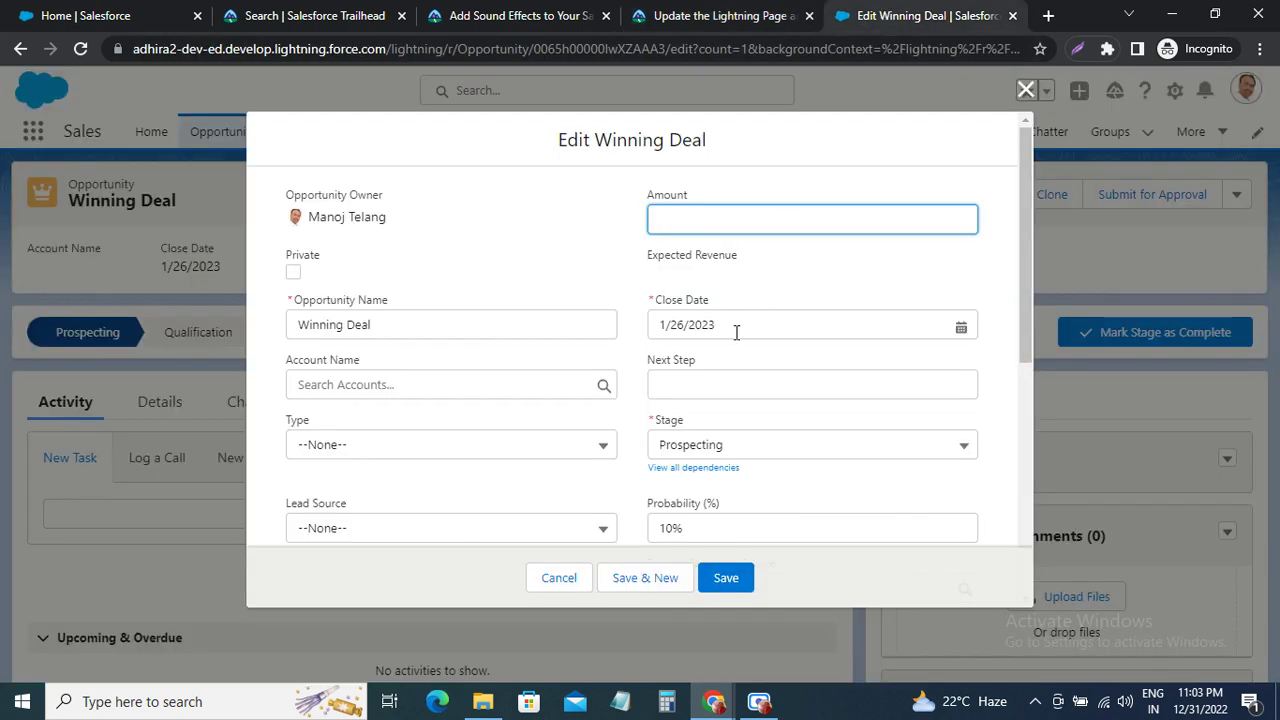
pyautogui.click(717, 444)
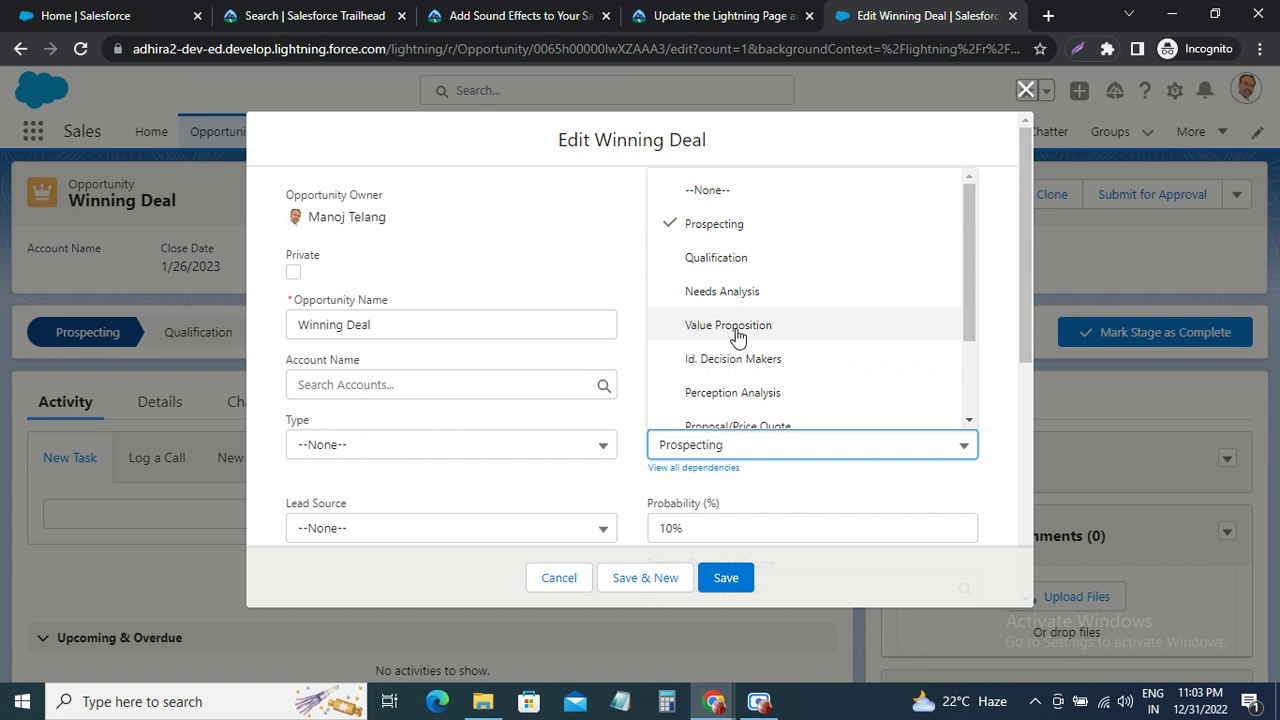
pyautogui.scroll(-2, 738, 337)
pyautogui.click(732, 401)
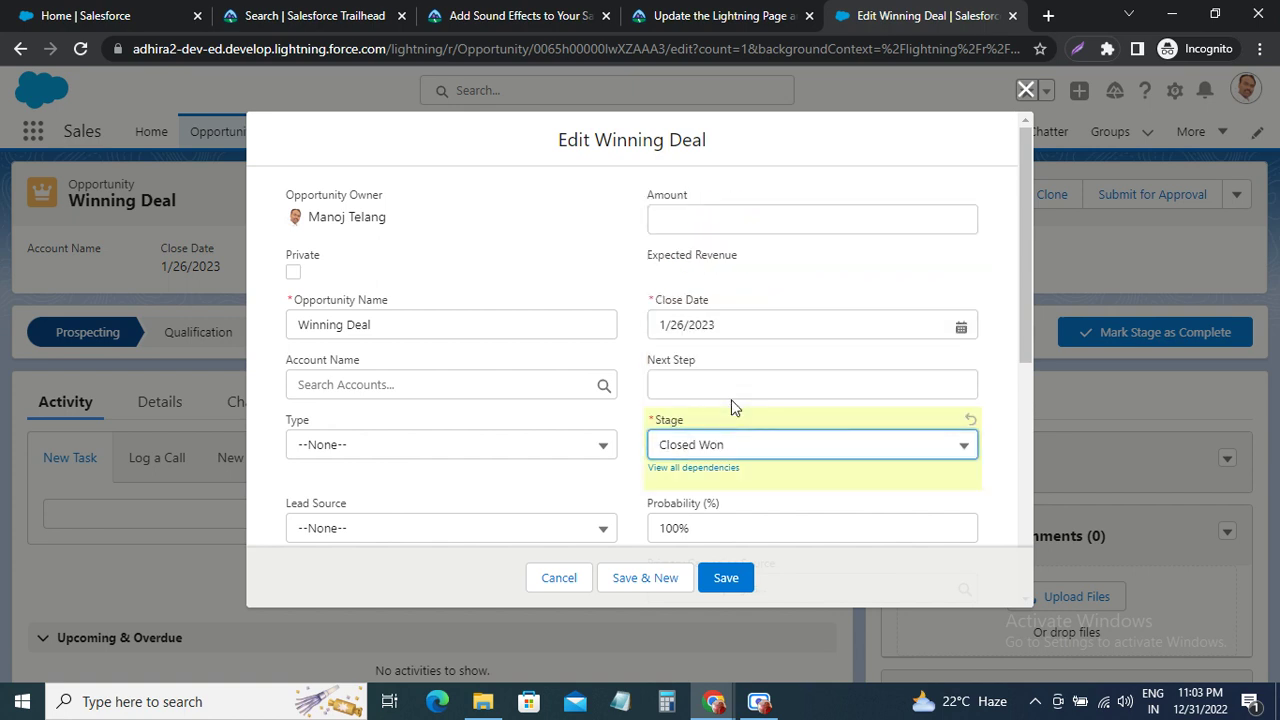
# Check the remaining Test the Project instructions in Trailhead and save the edited Winning Deal opportunity
pyautogui.click(699, 18)
pyautogui.scroll(-1, 205, 505)
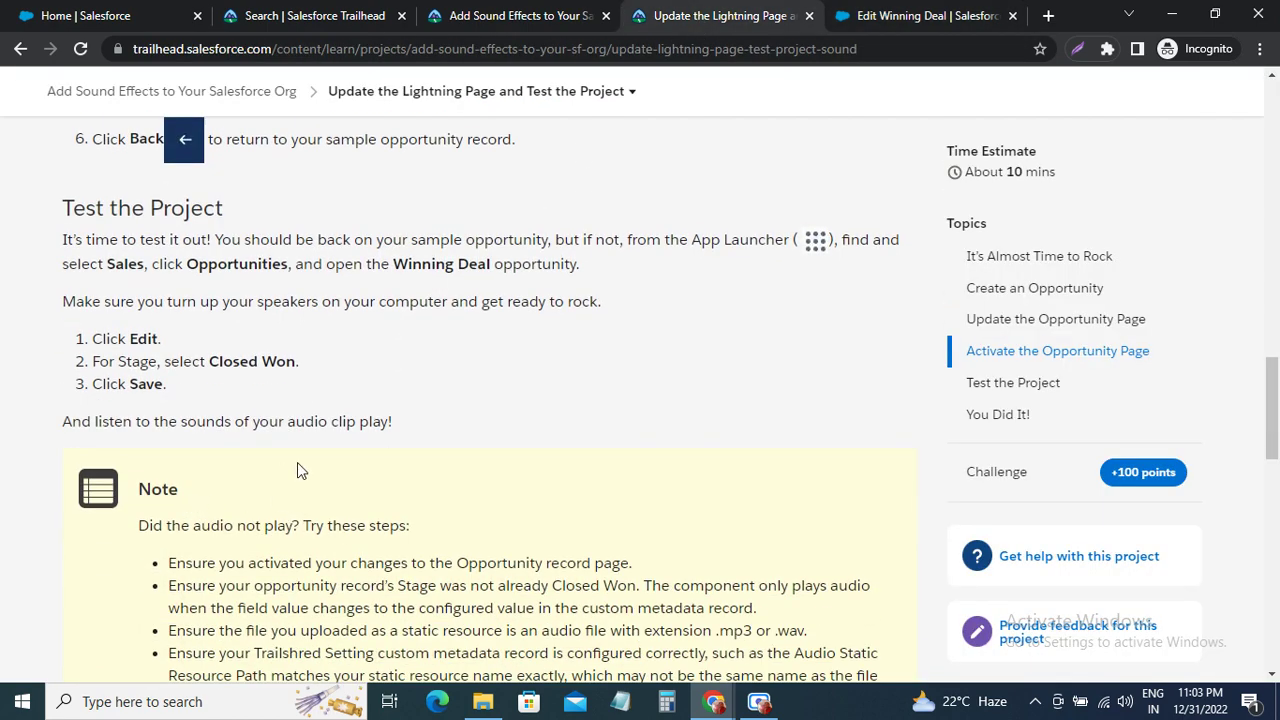
pyautogui.click(883, 18)
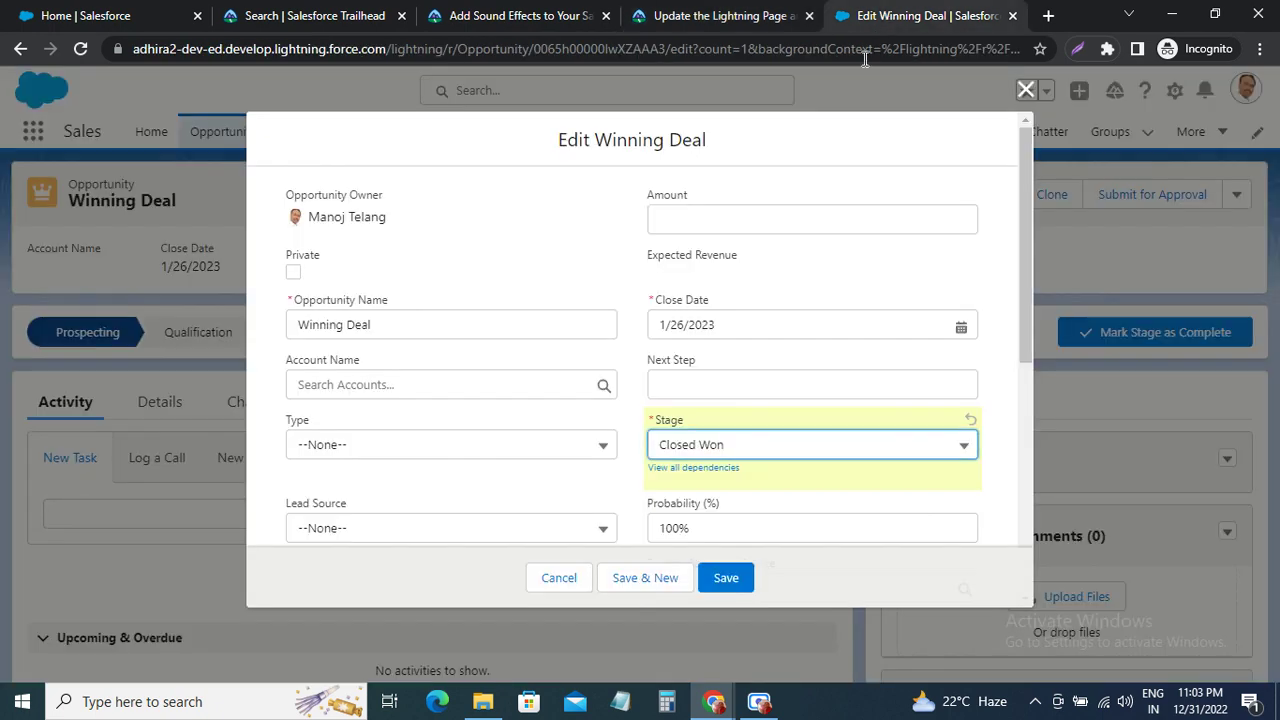
pyautogui.click(726, 575)
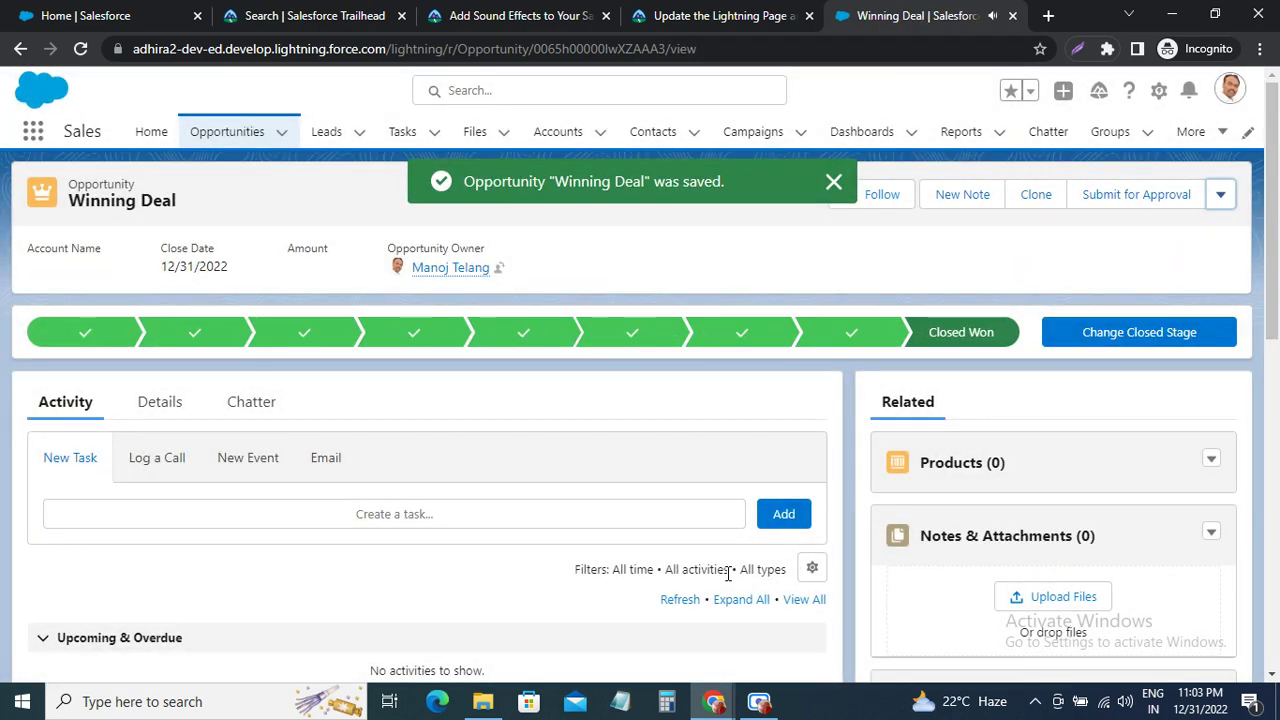
# Return to the Trailhead unit and verify the step to earn its 100 points
pyautogui.click(720, 16)
pyautogui.scroll(-5, 134, 592)
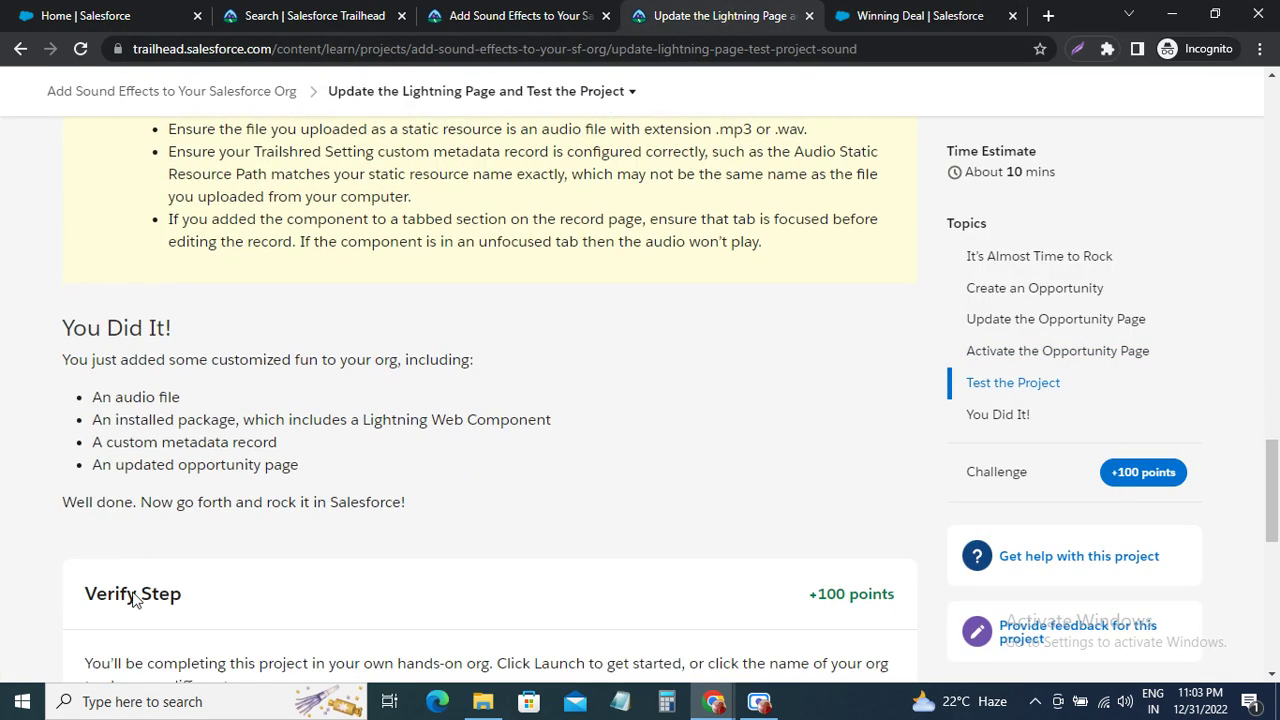
pyautogui.scroll(-3, 134, 598)
pyautogui.click(166, 664)
pyautogui.rightClick(172, 670)
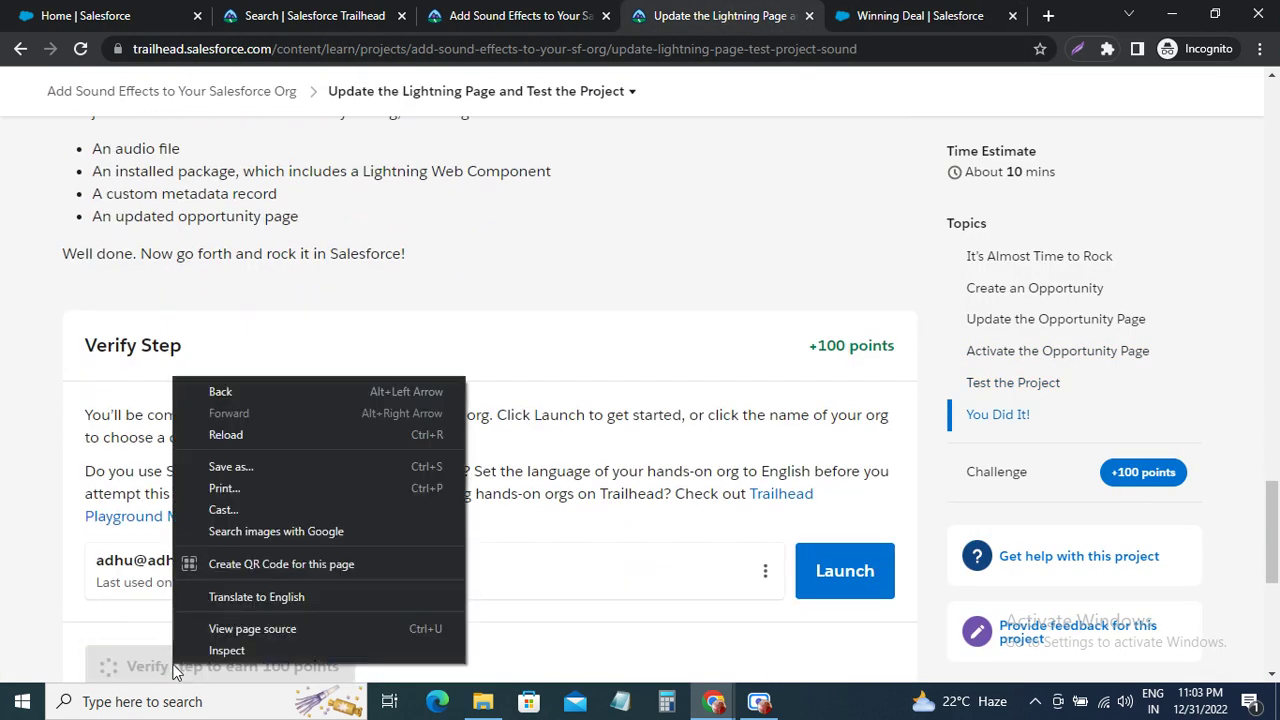
pyautogui.click(530, 614)
pyautogui.scroll(-2, 500, 580)
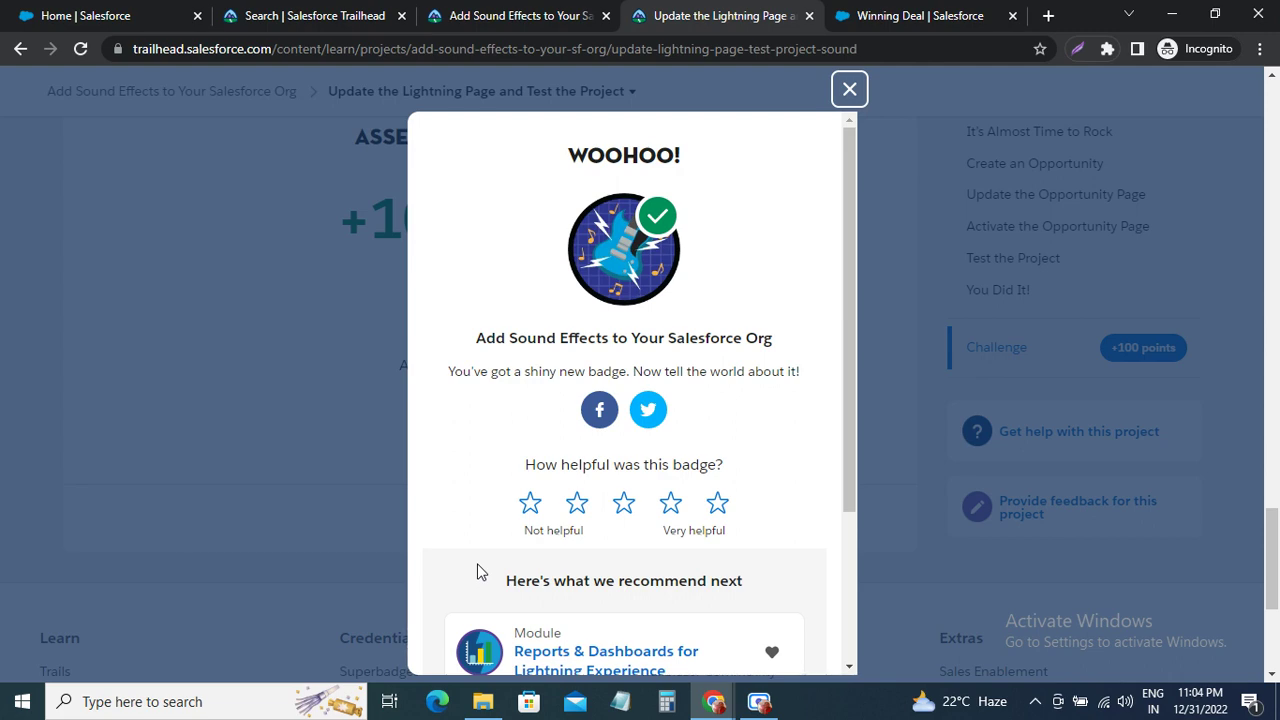
pyautogui.scroll(10, 919, 395)
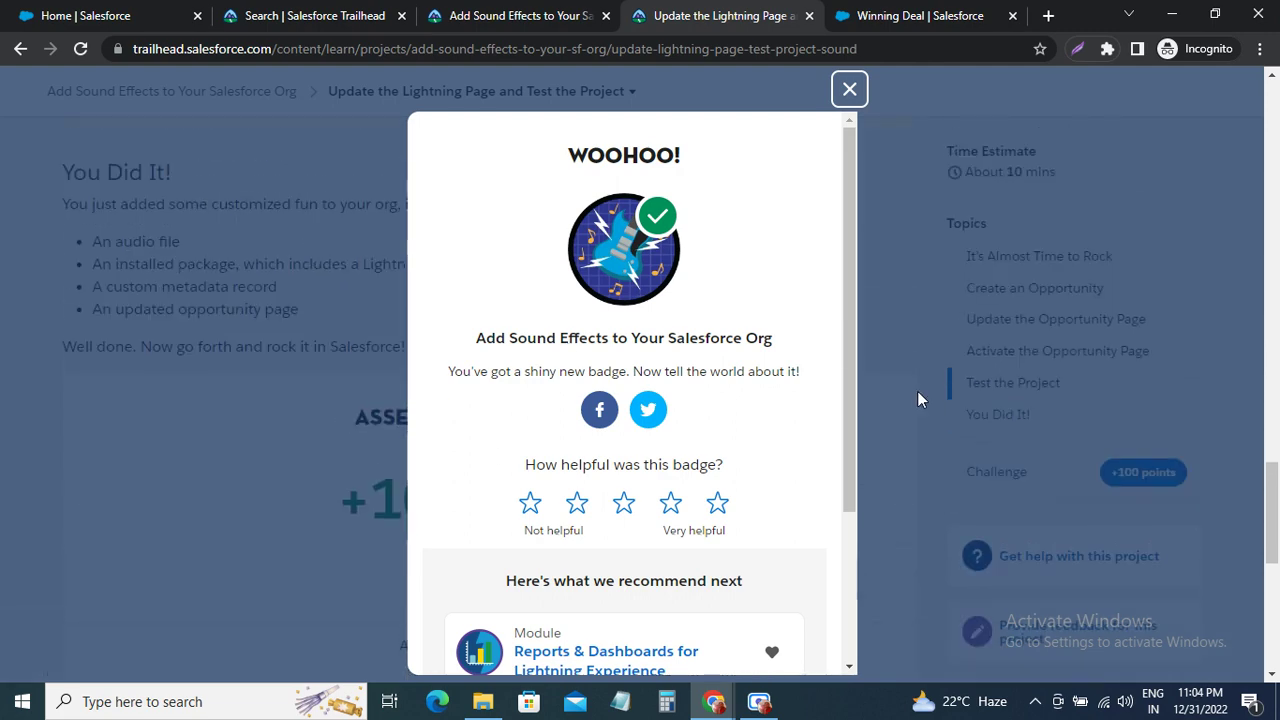
pyautogui.scroll(10, 920, 396)
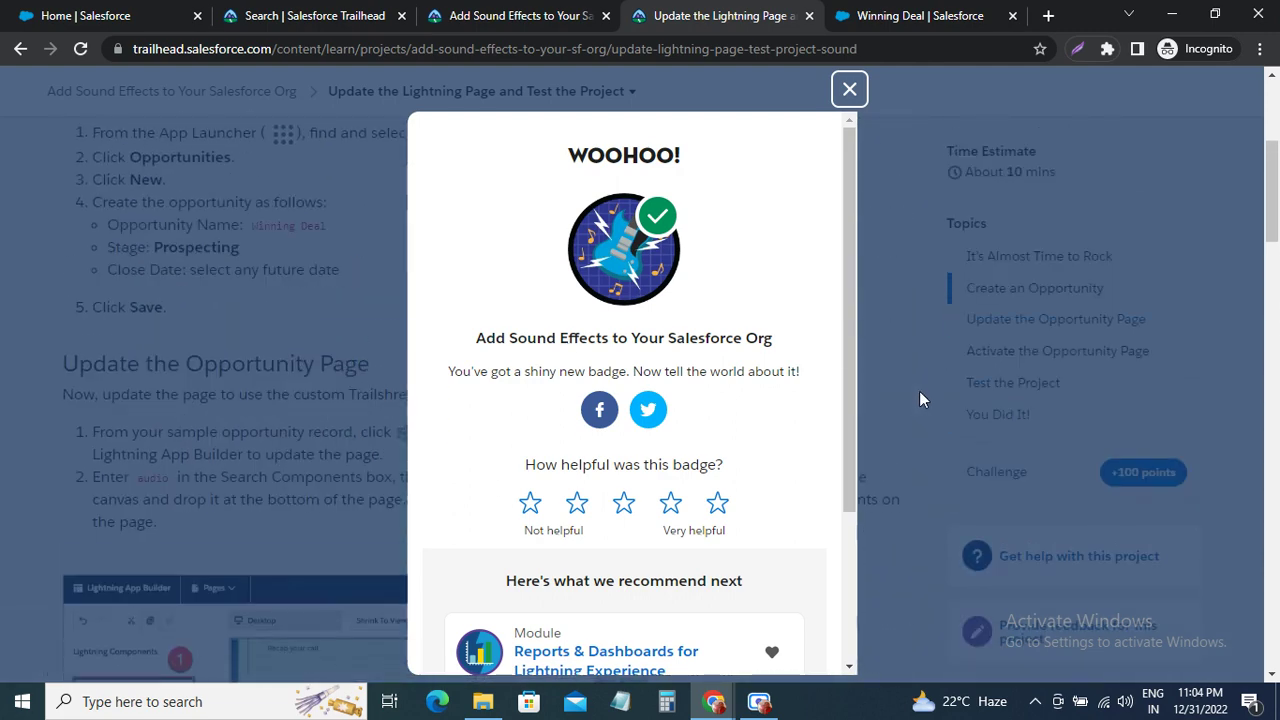